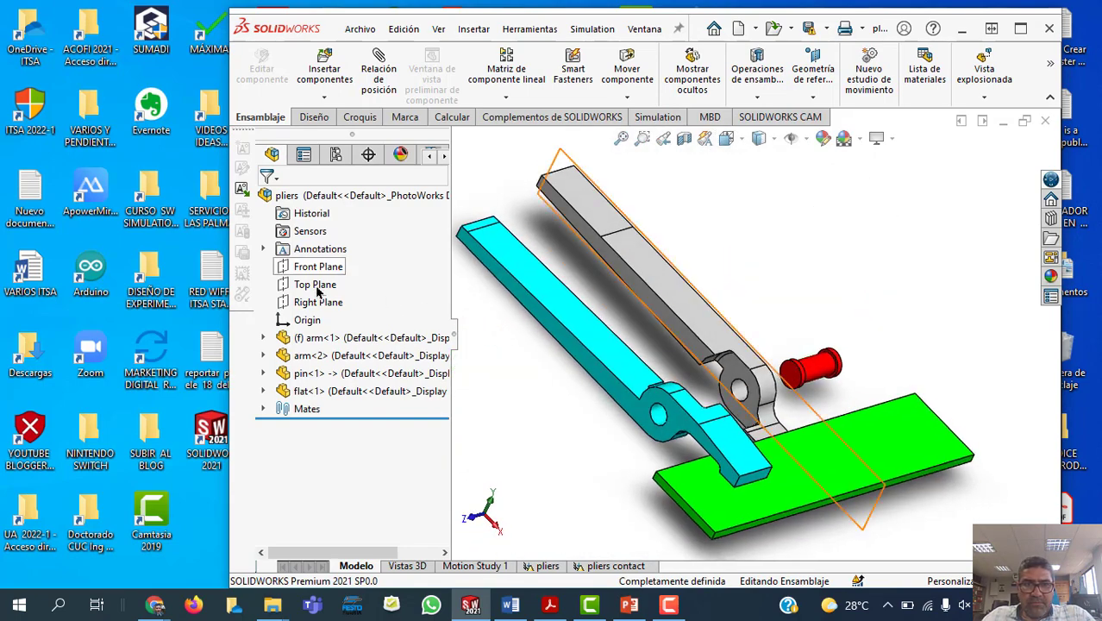
Step: Collapse the exploded view of the pliers assembly and orient the assembly to the isometric view
{"action": "right_click", "coordinate": [335, 197]}
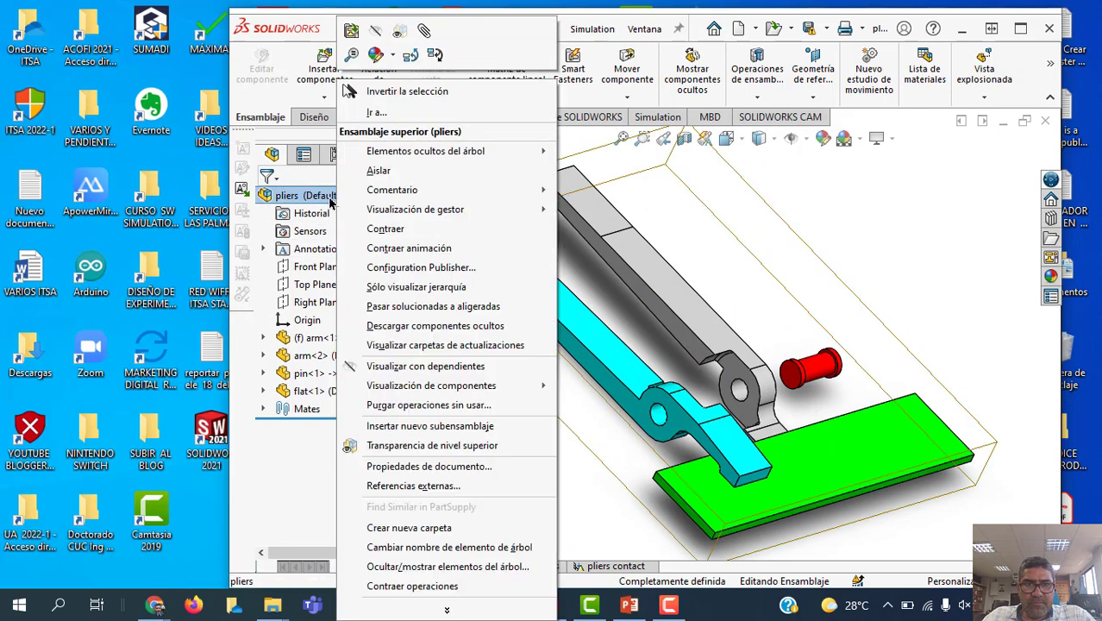
{"action": "left_click", "coordinate": [386, 229]}
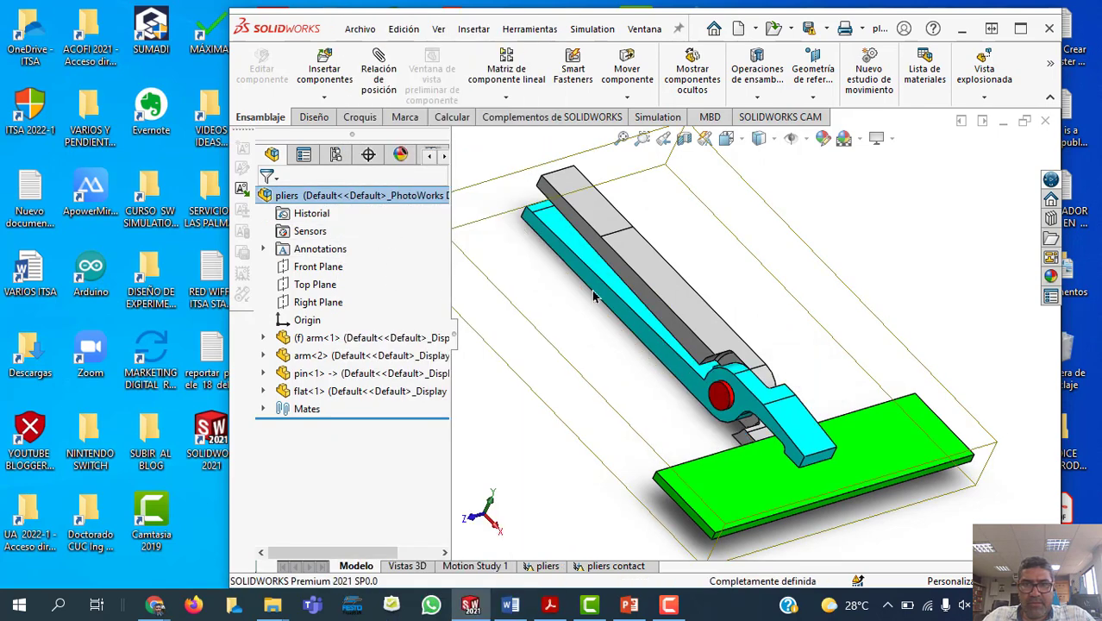
{"action": "left_click", "coordinate": [969, 248]}
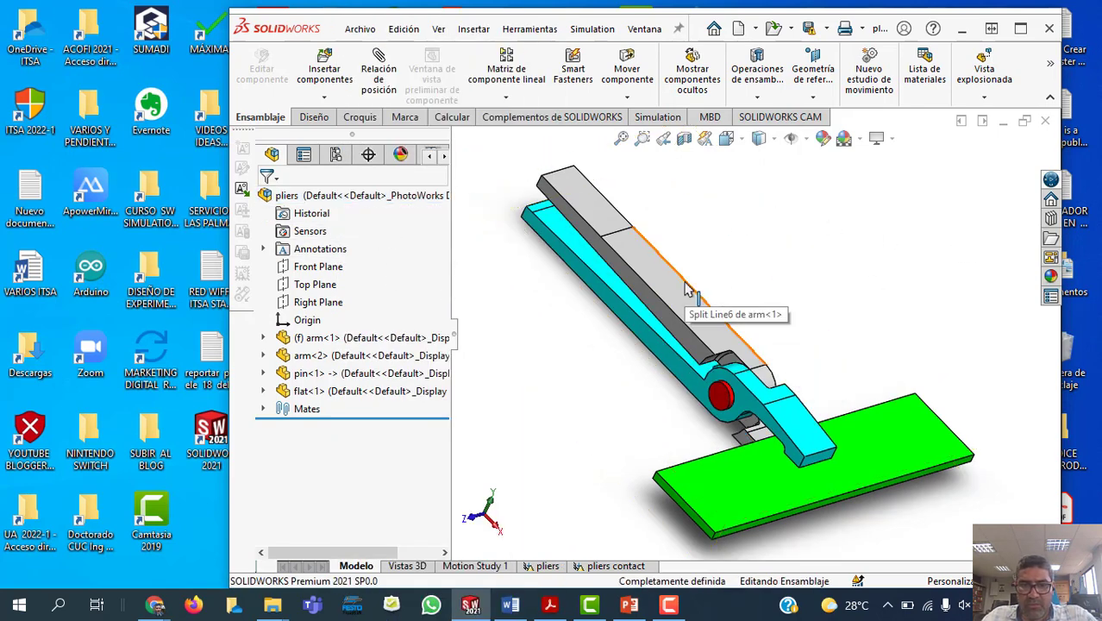
{"action": "key", "text": "ctrl+7"}
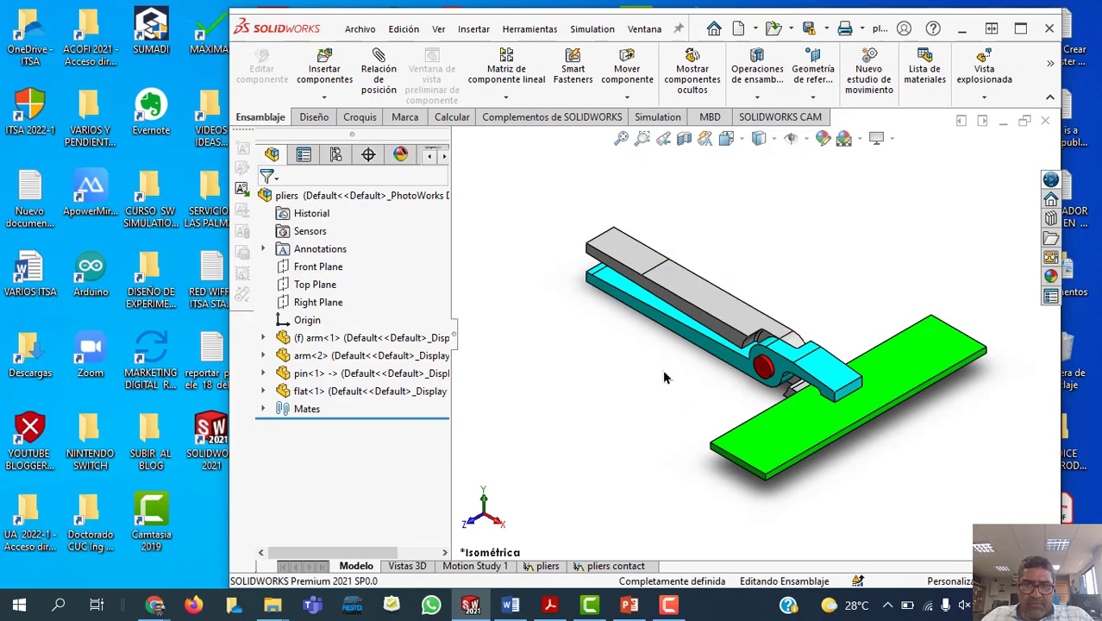
Step: Maximize the program window showing the pliers assembly
{"action": "double_click", "coordinate": [288, 27]}
{"action": "left_click", "coordinate": [244, 14]}
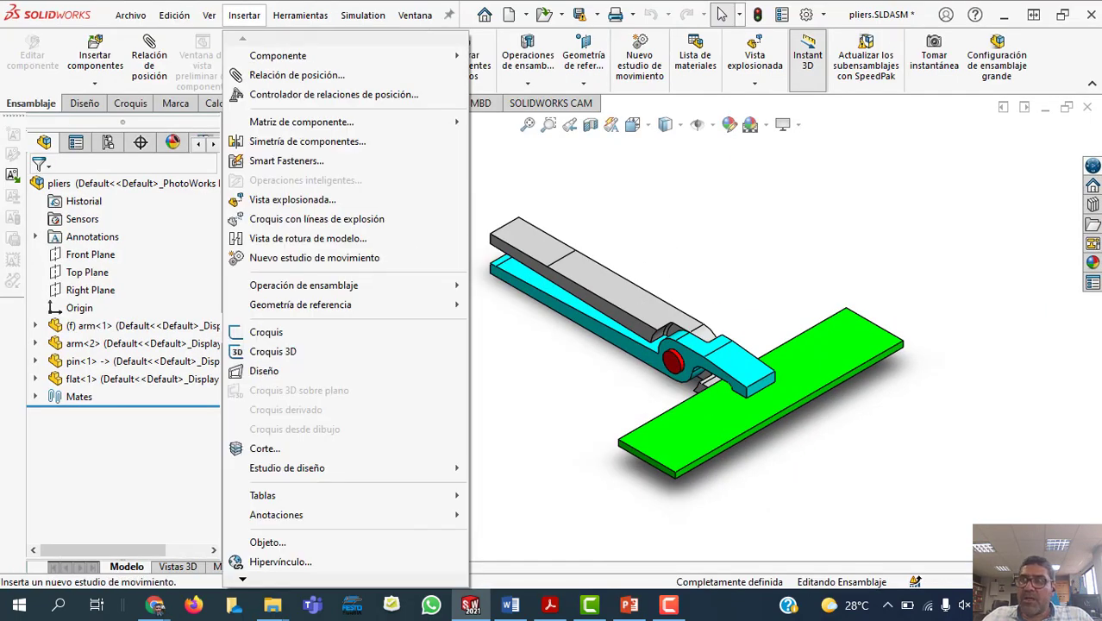
{"action": "key", "text": "alt+Tab"}
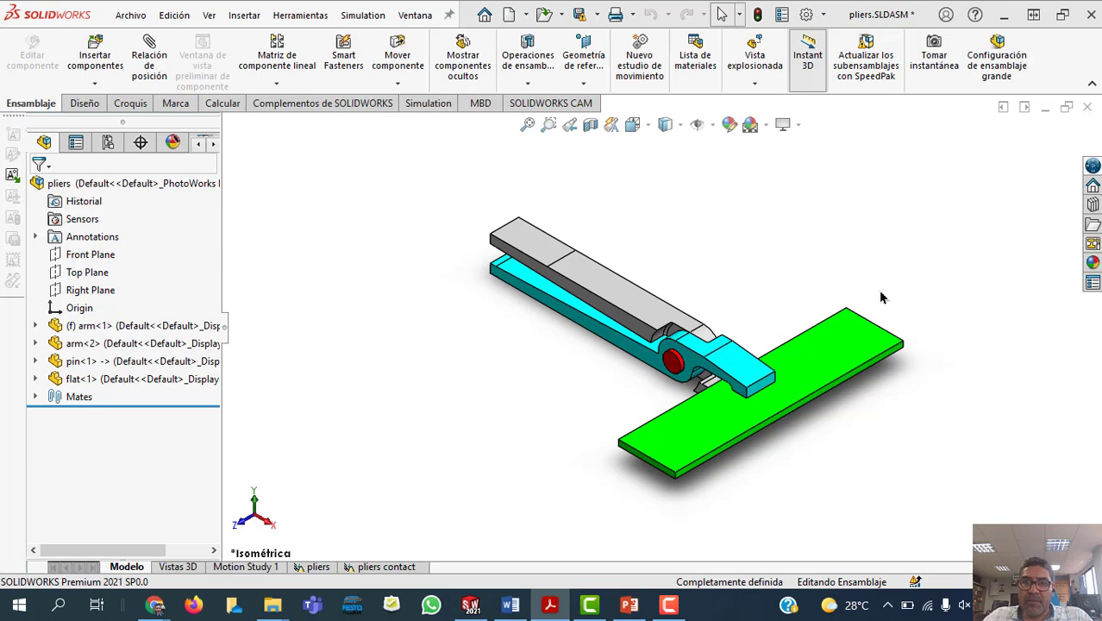
Step: Suppress the green flat plate component in the pliers assembly
{"action": "left_click", "coordinate": [699, 446]}
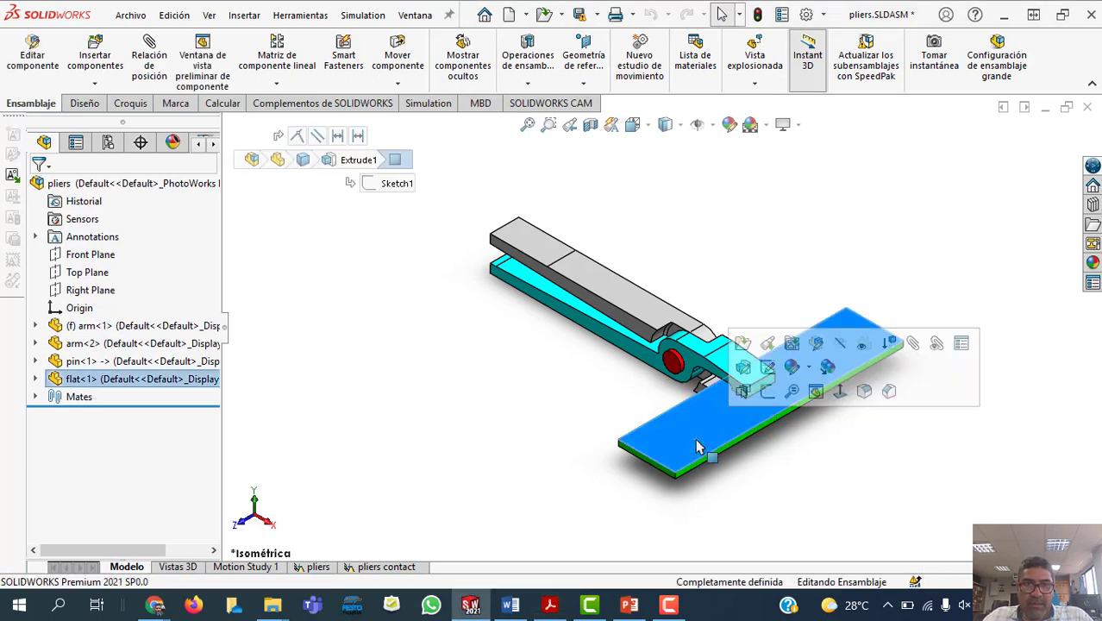
{"action": "left_click", "coordinate": [99, 380]}
{"action": "right_click", "coordinate": [100, 380]}
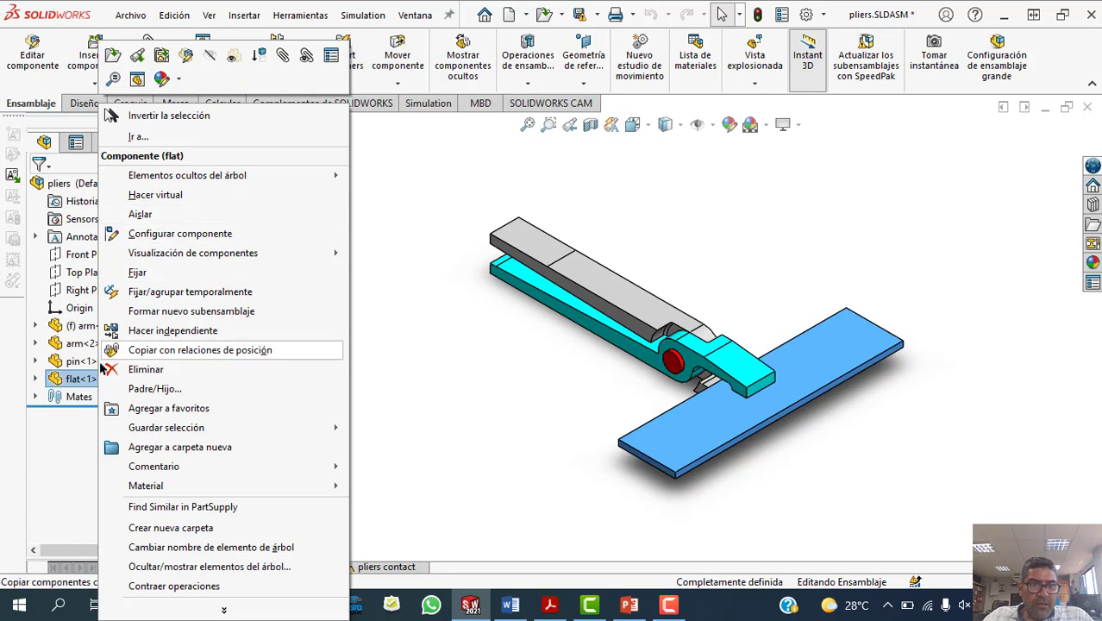
{"action": "left_click", "coordinate": [72, 385]}
{"action": "left_click", "coordinate": [73, 384]}
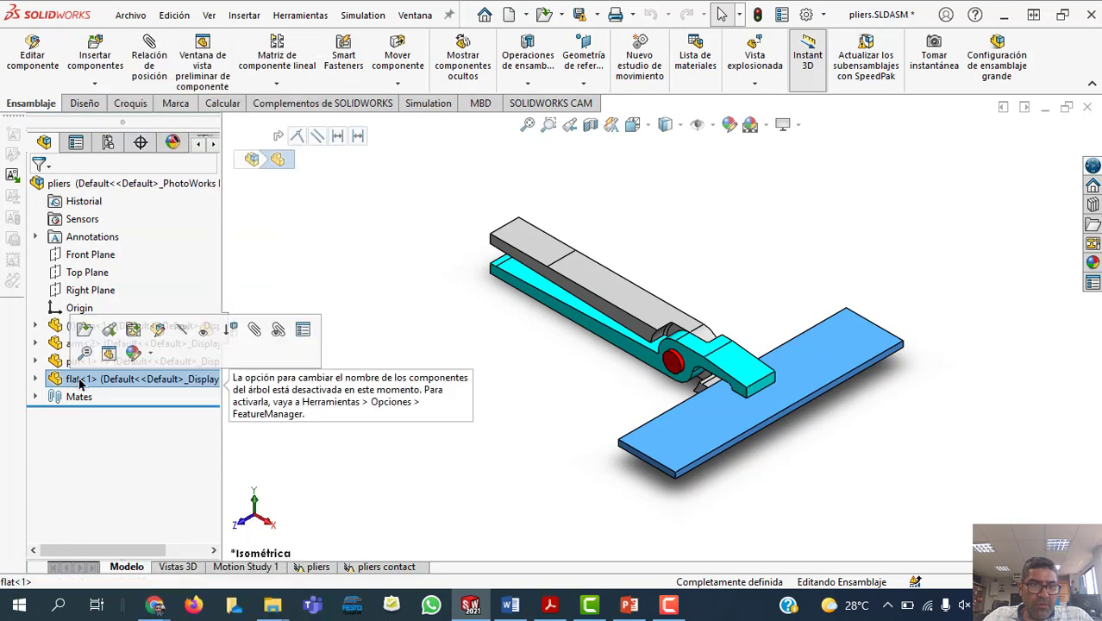
{"action": "left_click", "coordinate": [233, 331]}
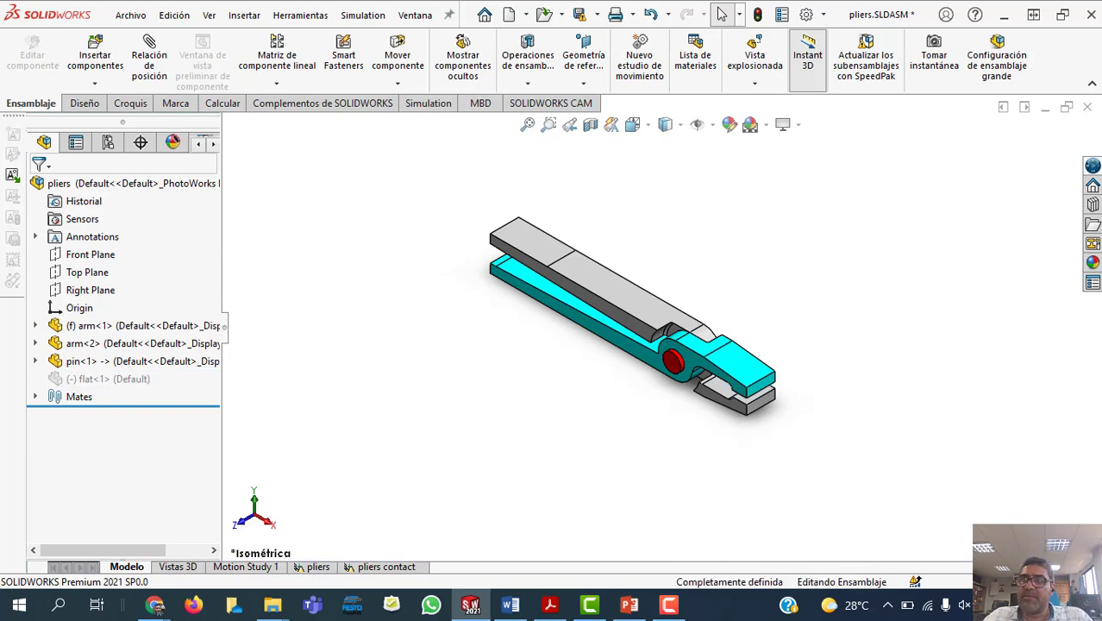
{"action": "key", "text": "alt+Tab"}
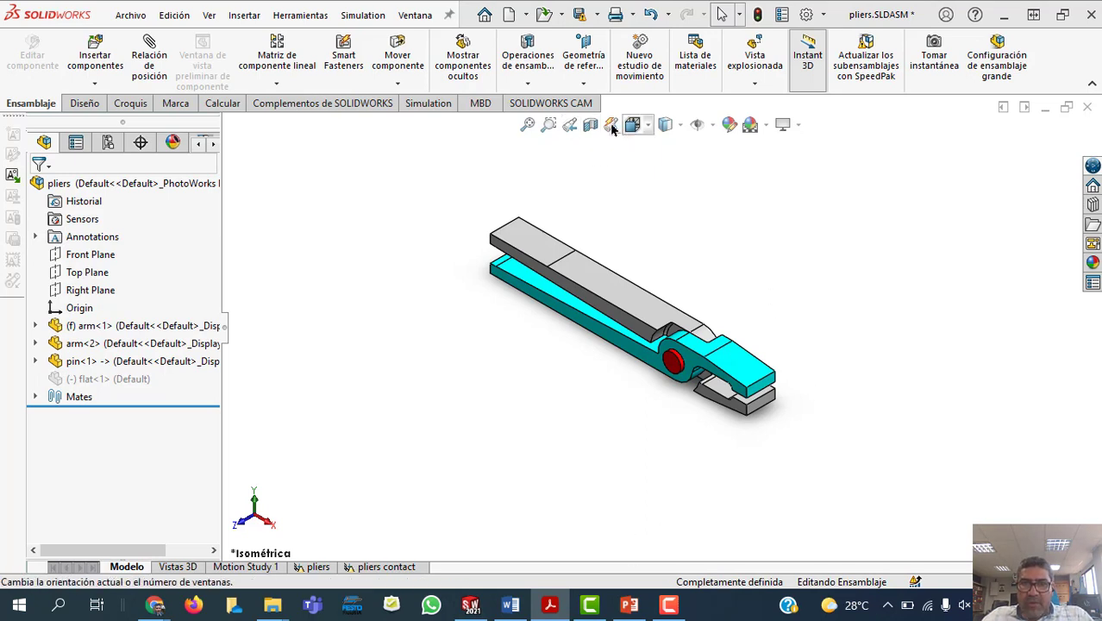
Step: Examine the split-line faces at the handle ends of both plier arms from above and below
{"action": "left_click", "coordinate": [527, 125]}
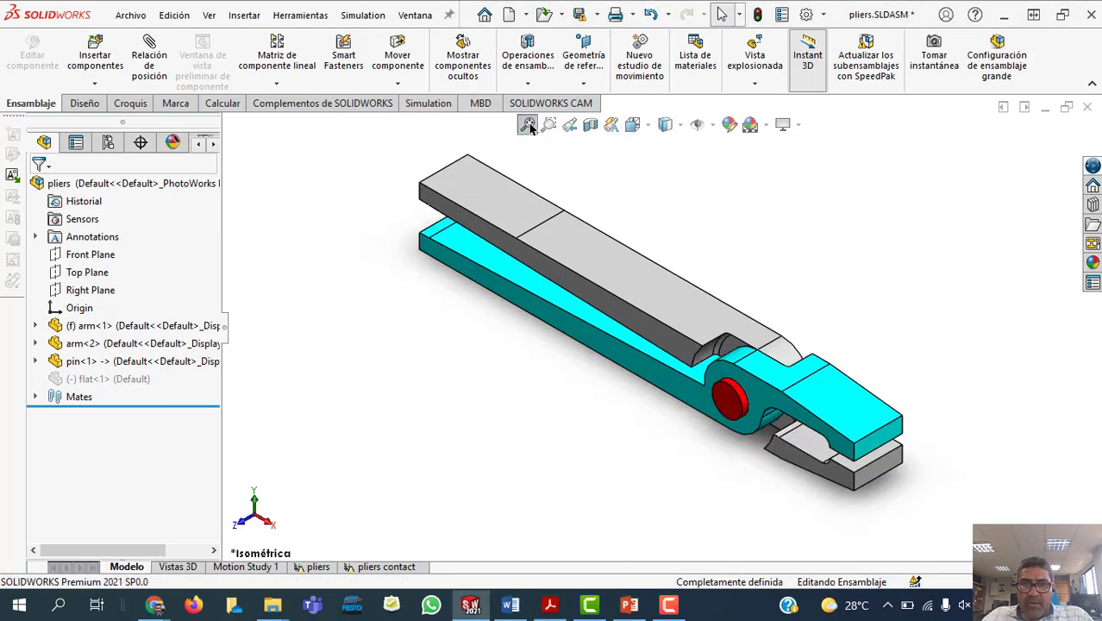
{"action": "left_click", "coordinate": [490, 204]}
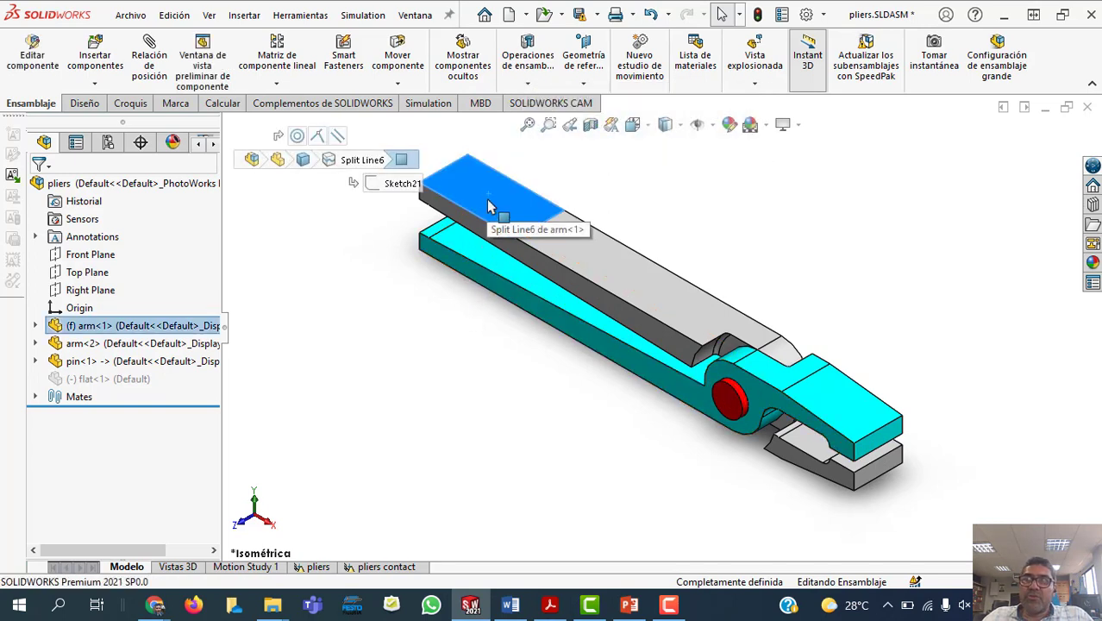
{"action": "left_click", "coordinate": [642, 196]}
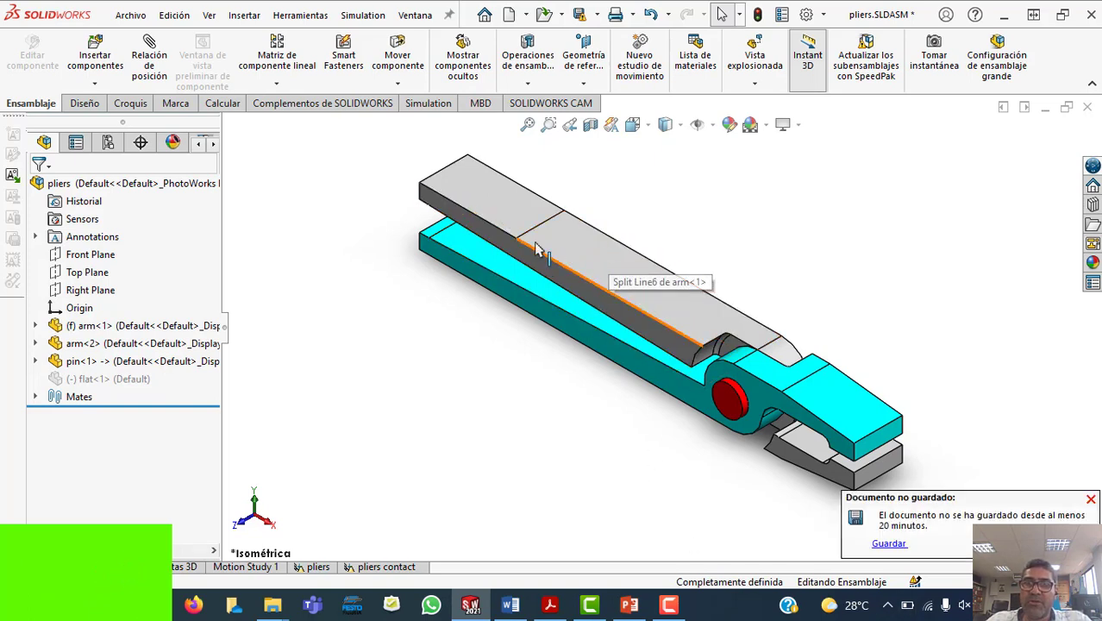
{"action": "left_click", "coordinate": [487, 214]}
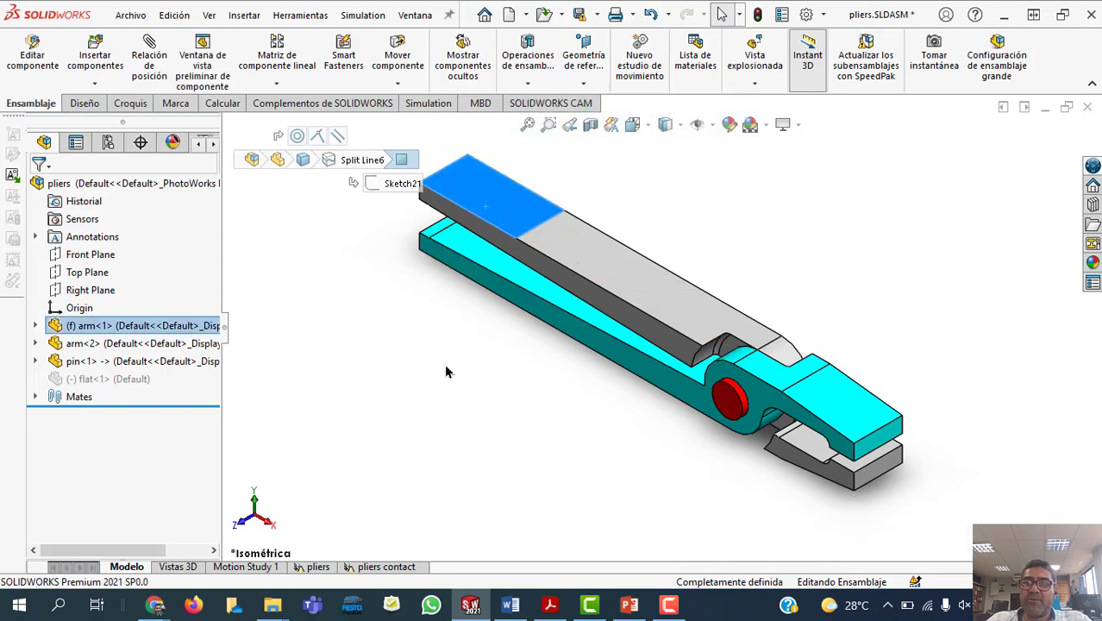
{"action": "middle_click_drag", "start_coordinate": [631, 231], "coordinate": [730, 124]}
{"action": "left_click", "coordinate": [480, 259]}
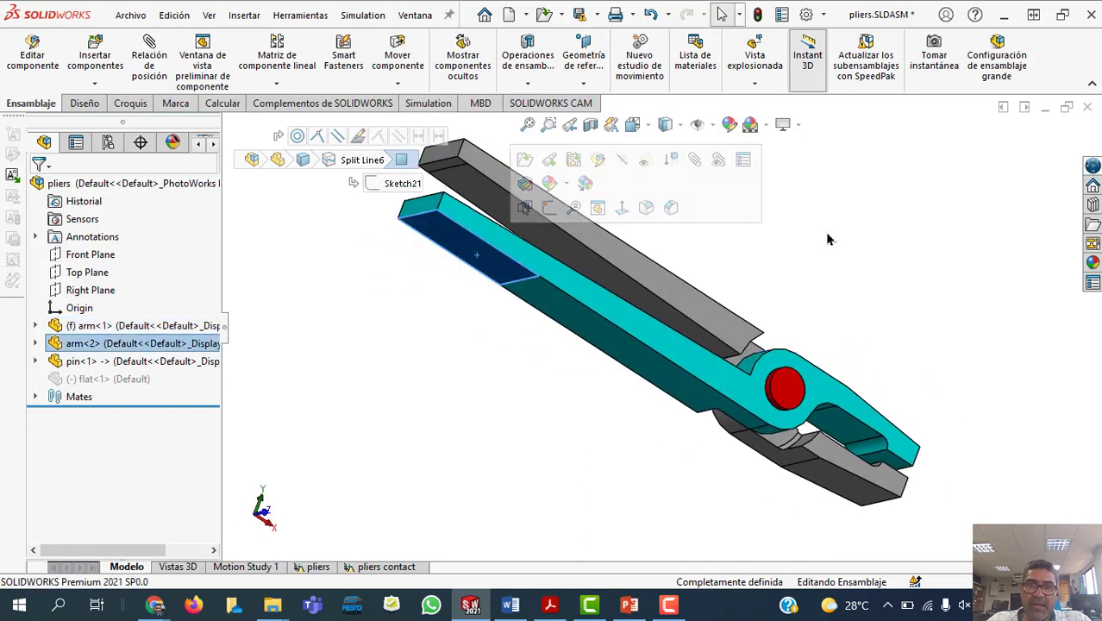
{"action": "middle_click_drag", "start_coordinate": [826, 233], "coordinate": [831, 278]}
{"action": "left_click", "coordinate": [831, 279]}
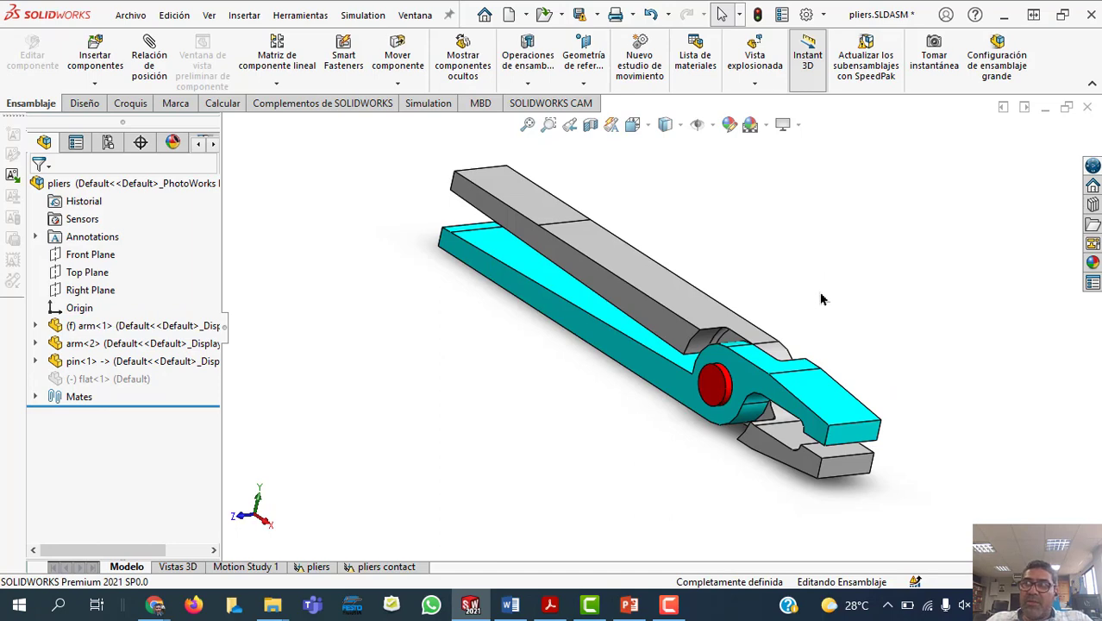
{"action": "middle_click_drag", "start_coordinate": [793, 285], "coordinate": [773, 246]}
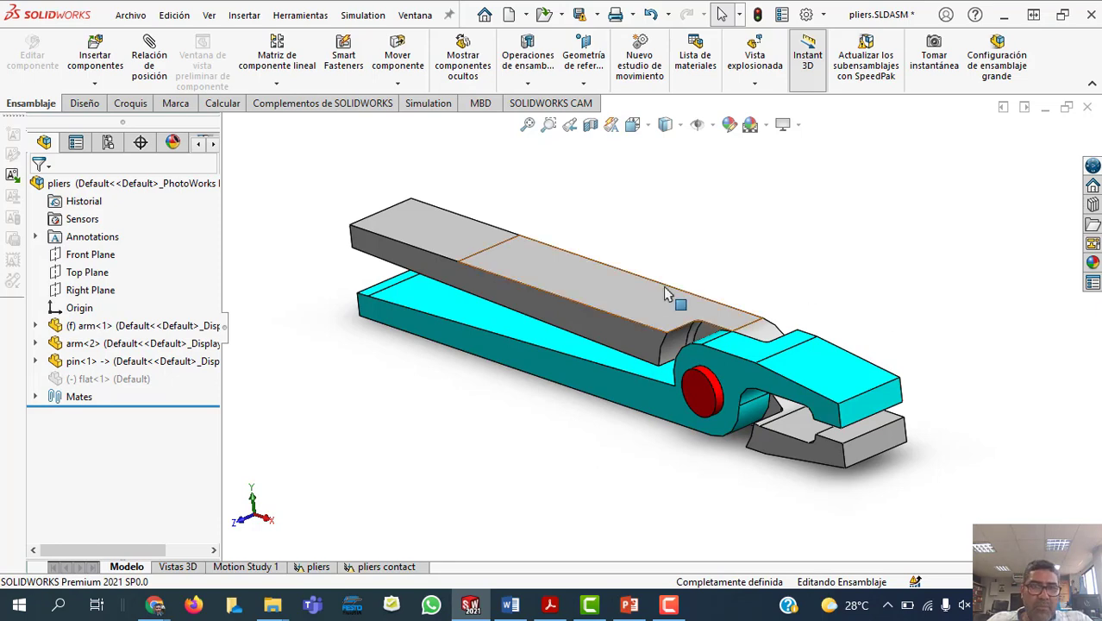
{"action": "middle_click_drag", "start_coordinate": [831, 293], "coordinate": [835, 299]}
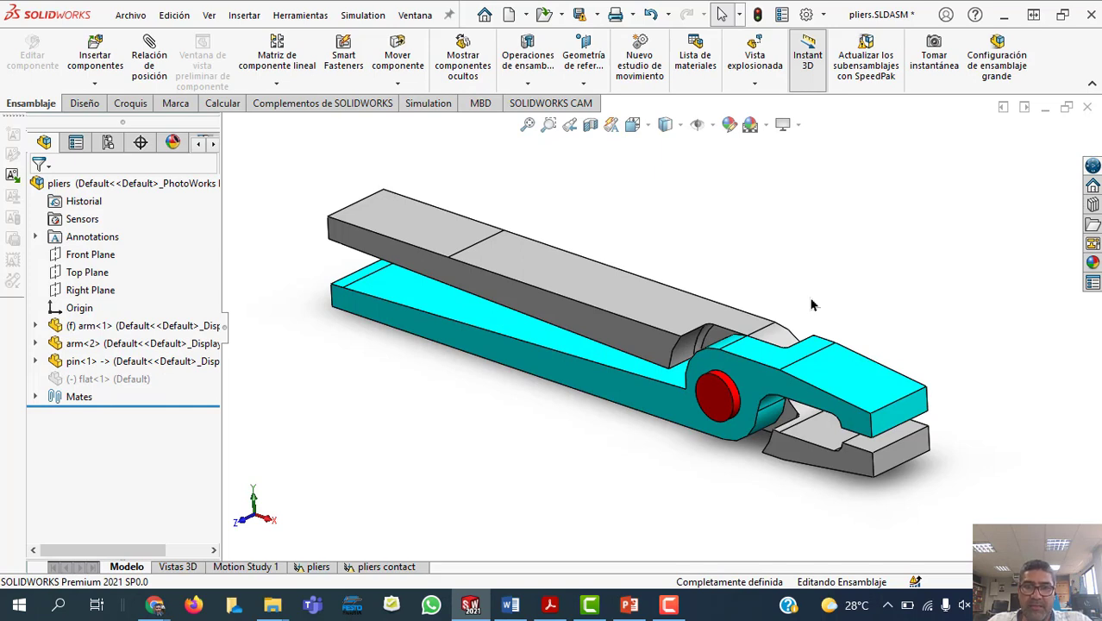
Step: Delete all existing simulation studies from the pliers assembly and confirm the deletion
{"action": "left_click", "coordinate": [316, 569]}
{"action": "right_click", "coordinate": [316, 569]}
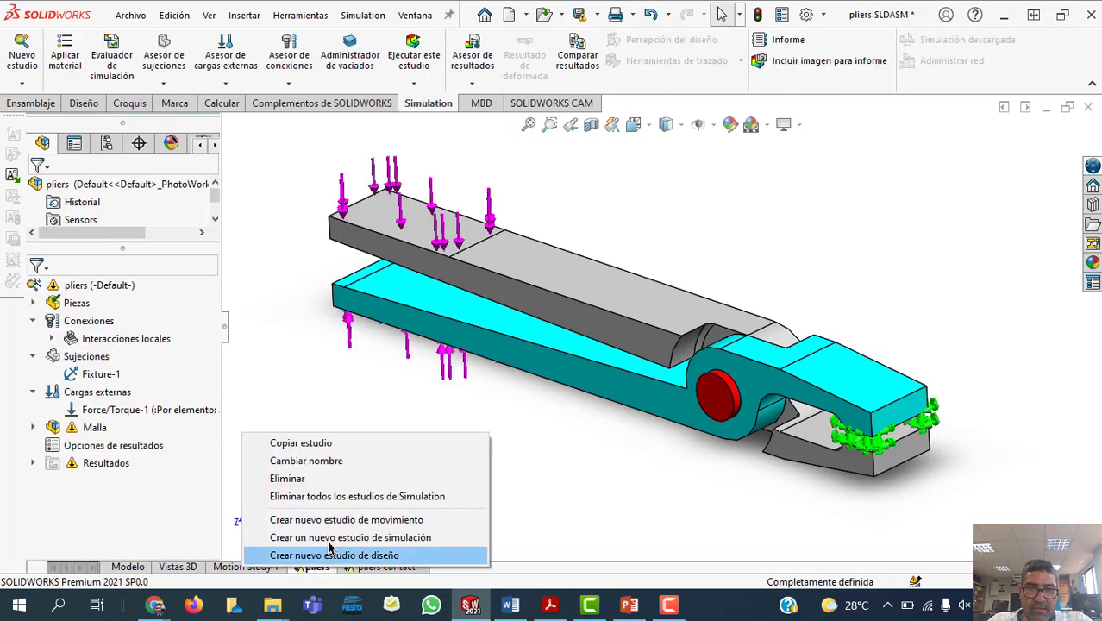
{"action": "left_click", "coordinate": [340, 497]}
{"action": "left_click", "coordinate": [603, 344]}
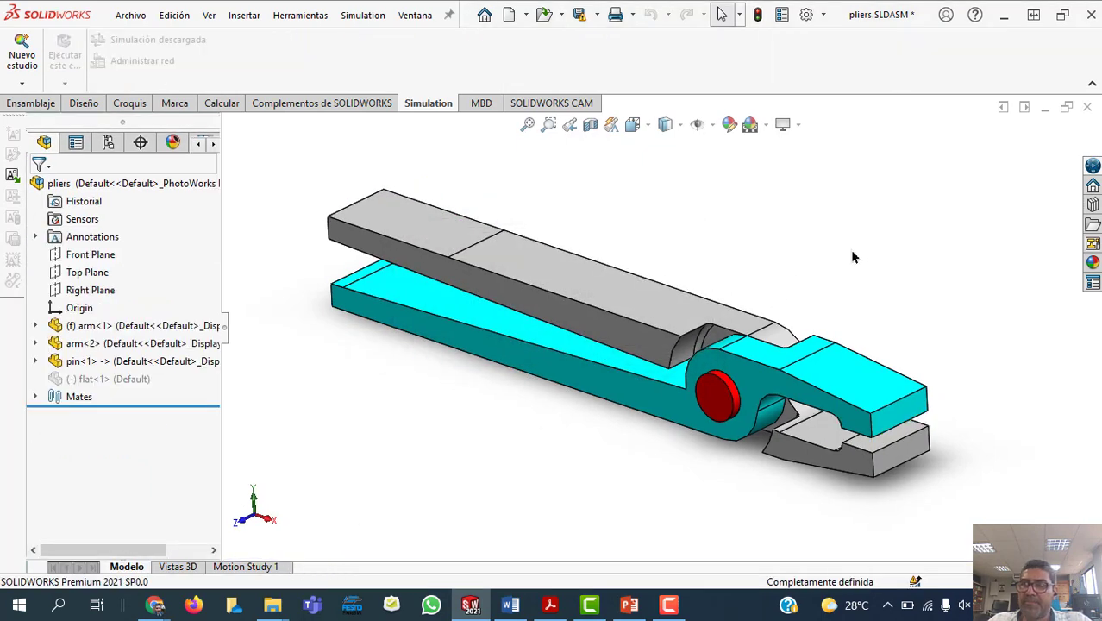
Step: Create a new static simulation study named Análisis estático 1 for the pliers assembly
{"action": "scroll", "coordinate": [825, 335], "scroll_direction": "up", "scroll_amount": 3}
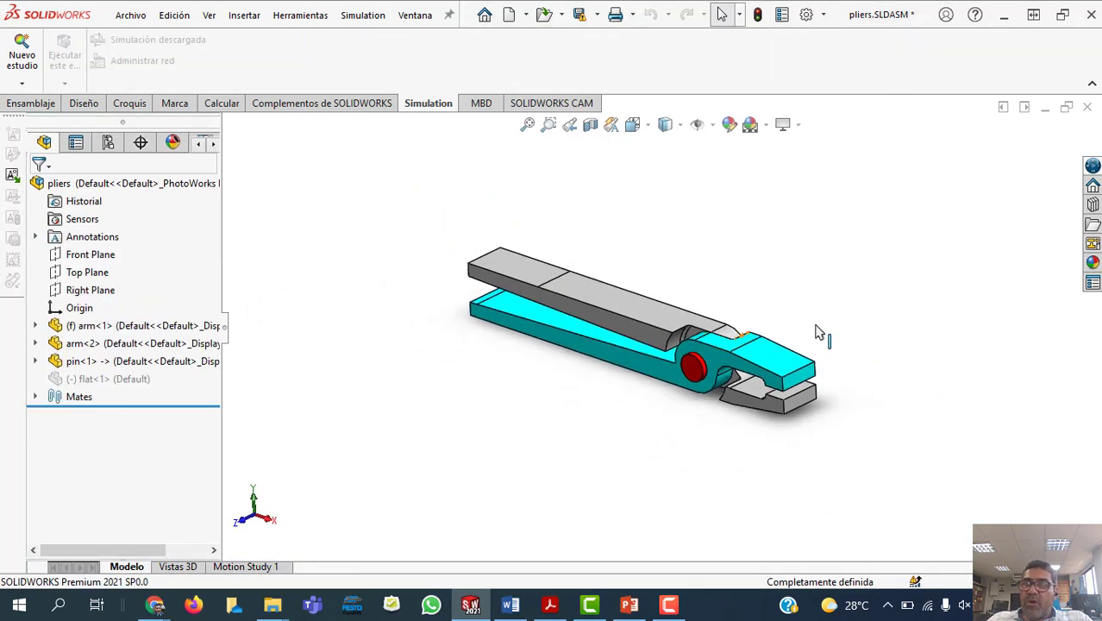
{"action": "left_click", "coordinate": [527, 124]}
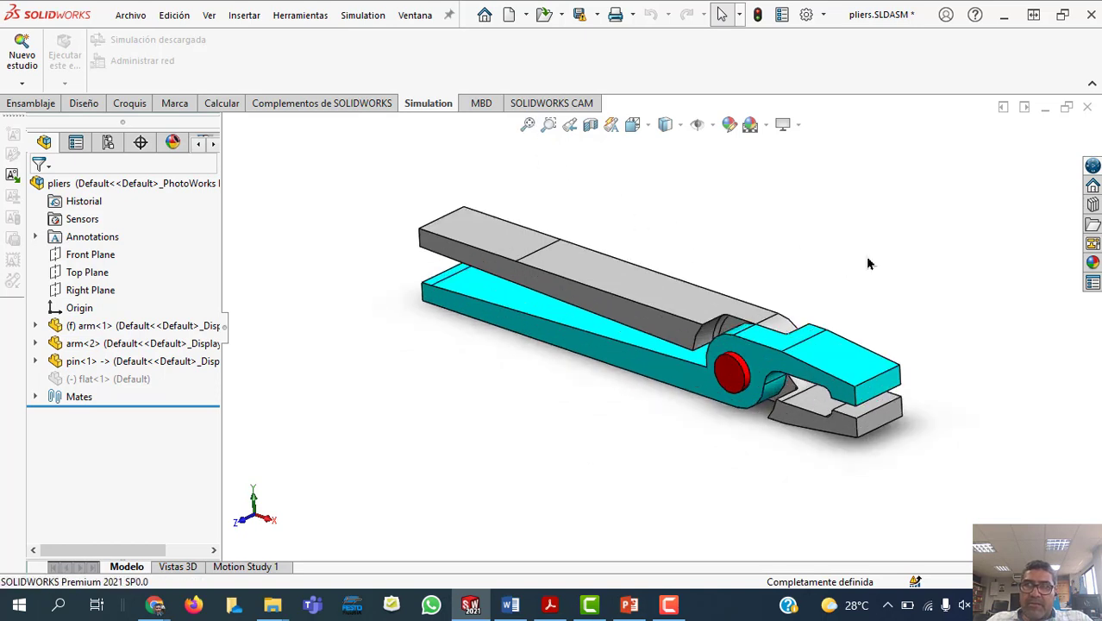
{"action": "key", "text": "alt+Tab"}
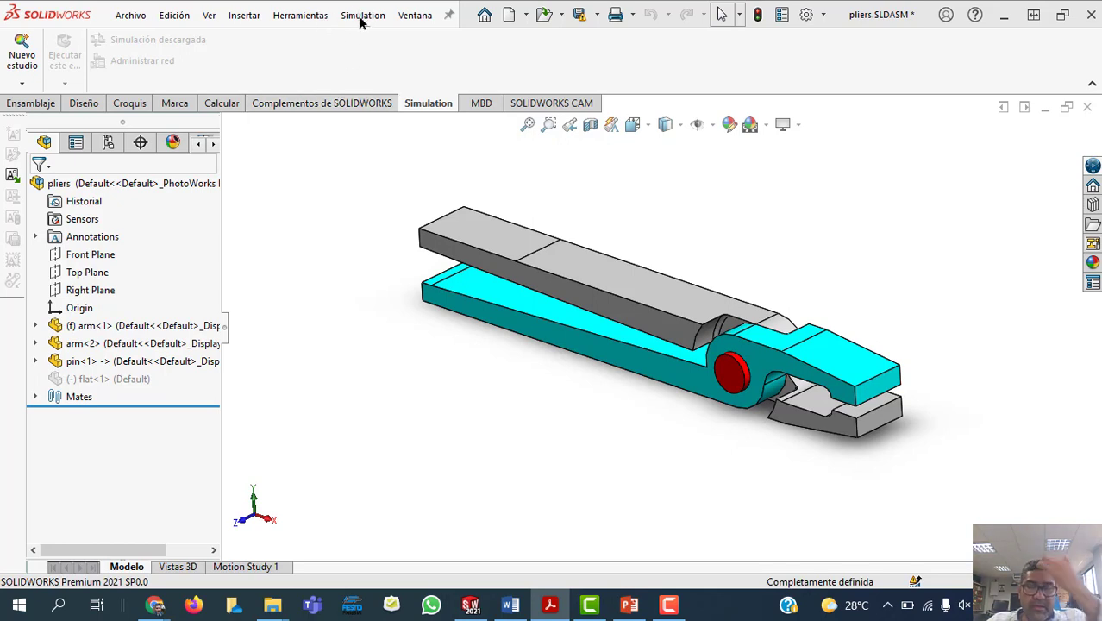
{"action": "left_click", "coordinate": [22, 84]}
{"action": "left_click", "coordinate": [60, 105]}
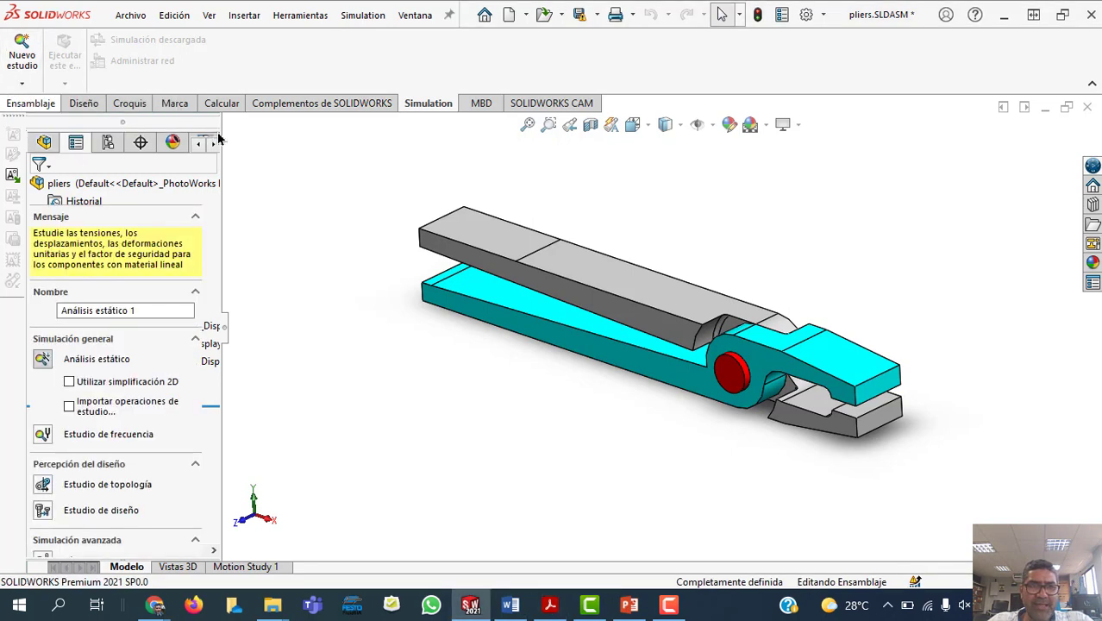
{"action": "left_click", "coordinate": [37, 187]}
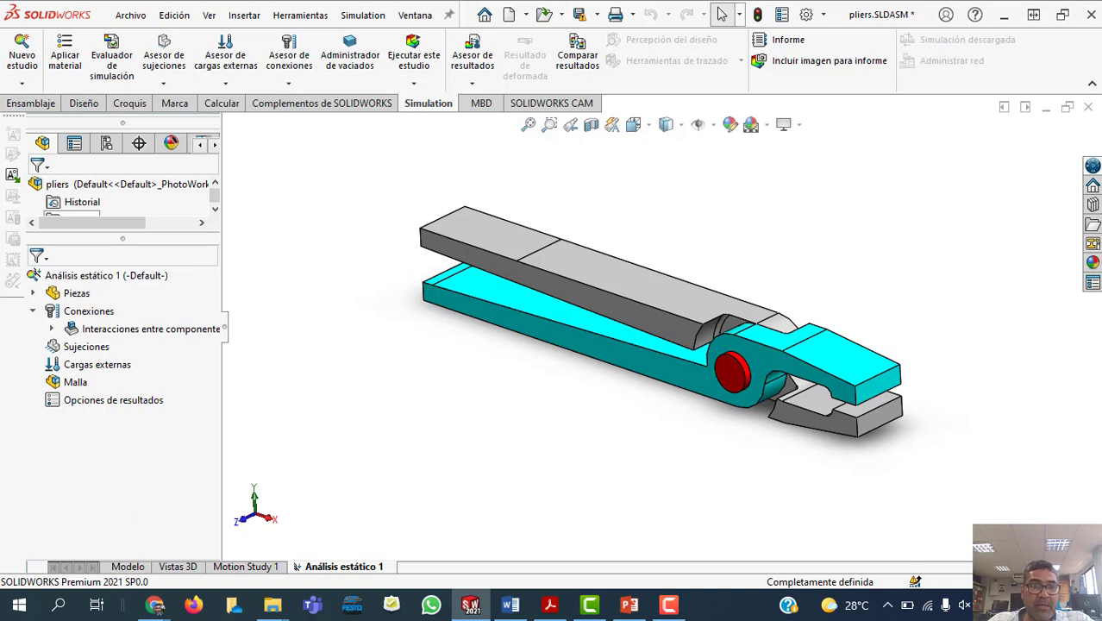
Step: Review the study's fixtures, connections and external loads, and identify the parts arm-1, arm-2 and pin-1 in the model
{"action": "left_click", "coordinate": [87, 346]}
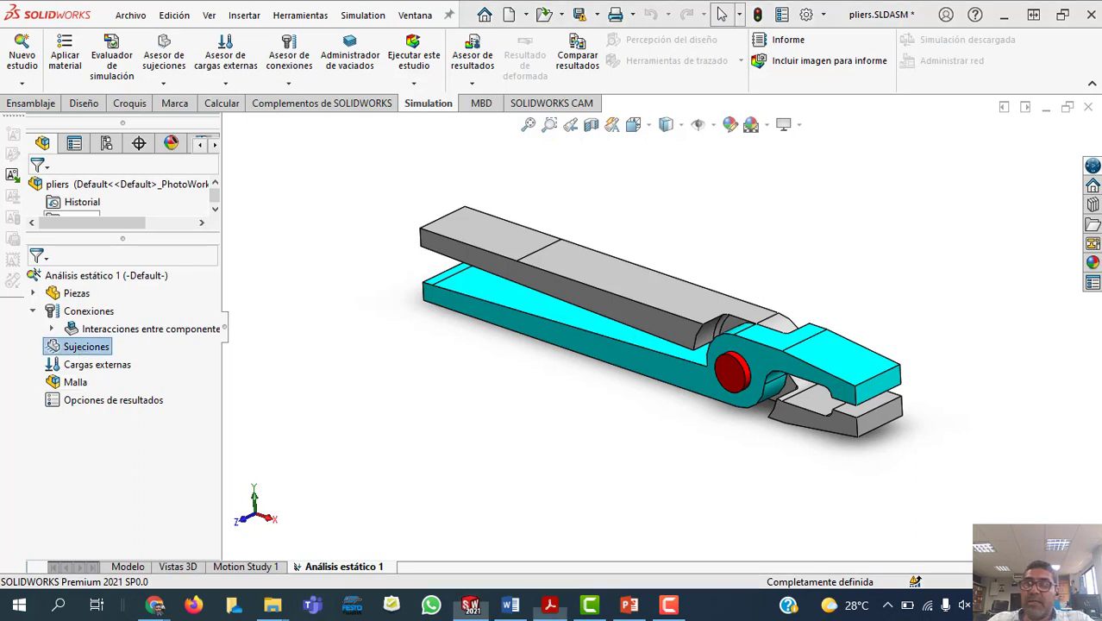
{"action": "left_click", "coordinate": [83, 315]}
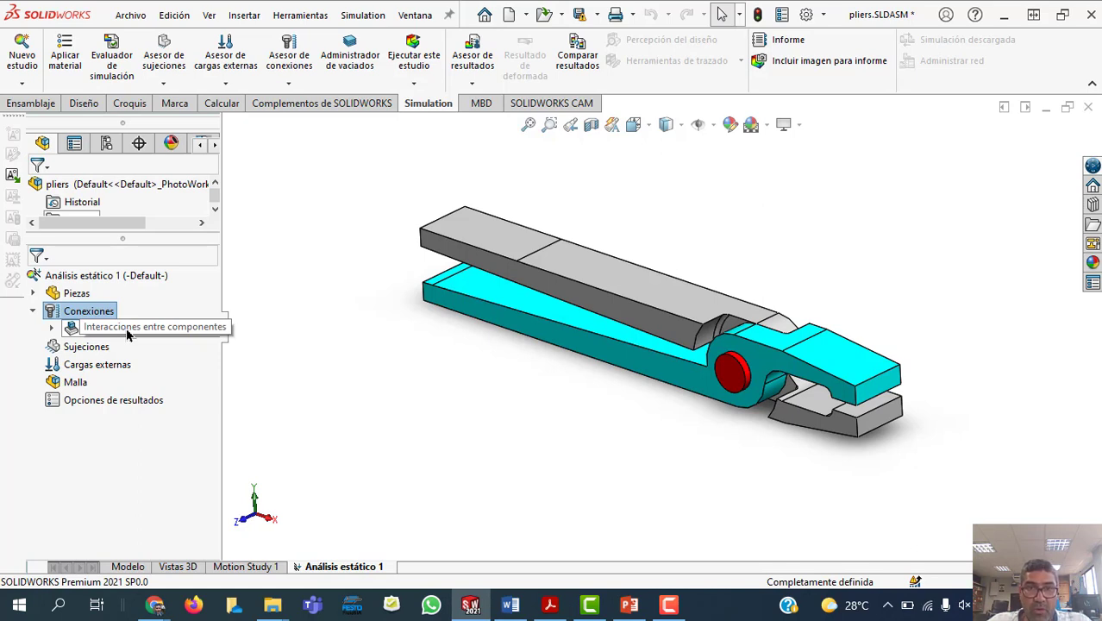
{"action": "left_click", "coordinate": [82, 366]}
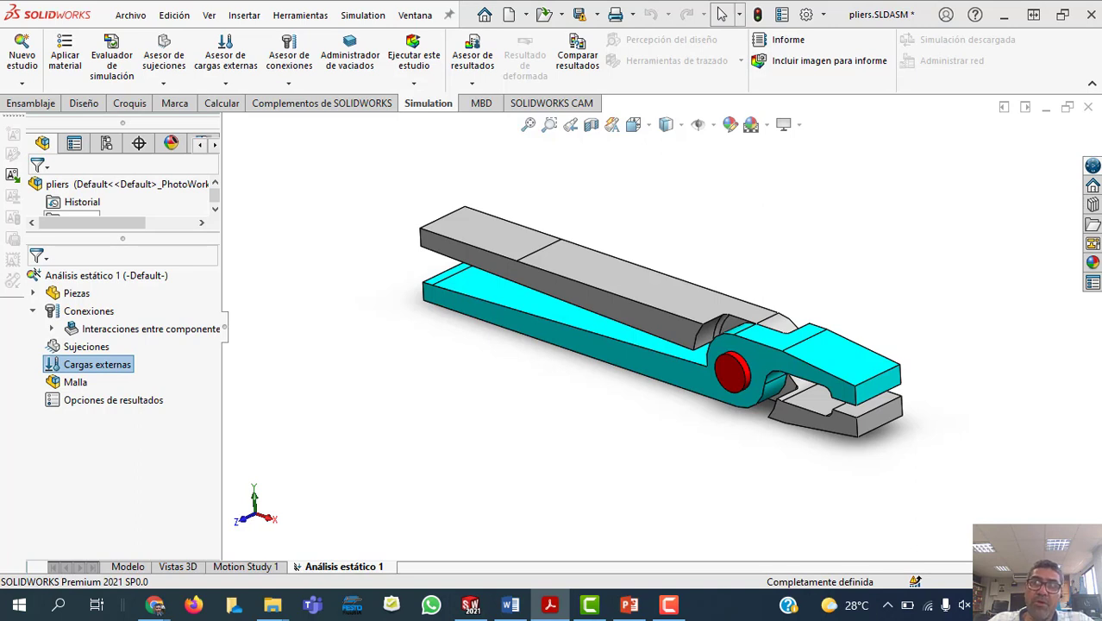
{"action": "left_click", "coordinate": [69, 313]}
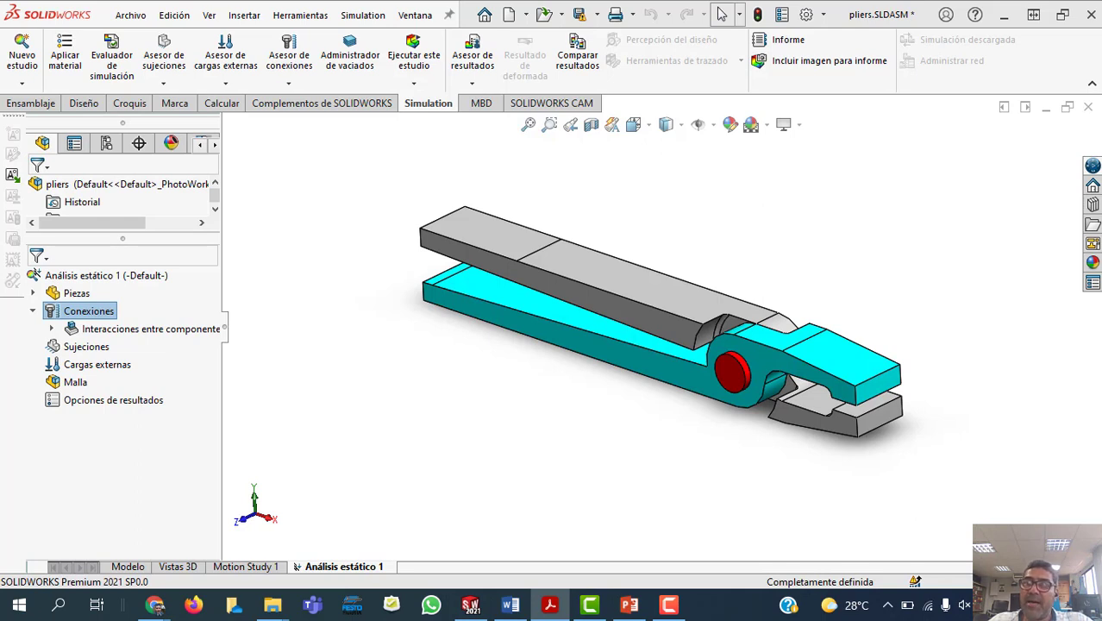
{"action": "left_click", "coordinate": [76, 292]}
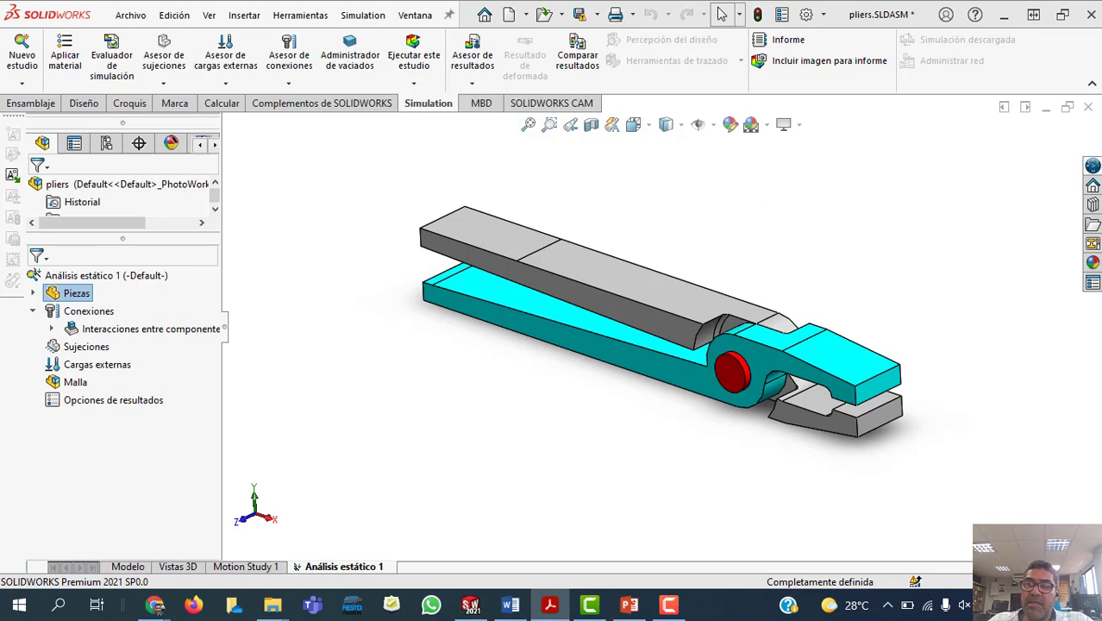
{"action": "left_click", "coordinate": [33, 293]}
{"action": "left_click", "coordinate": [110, 311]}
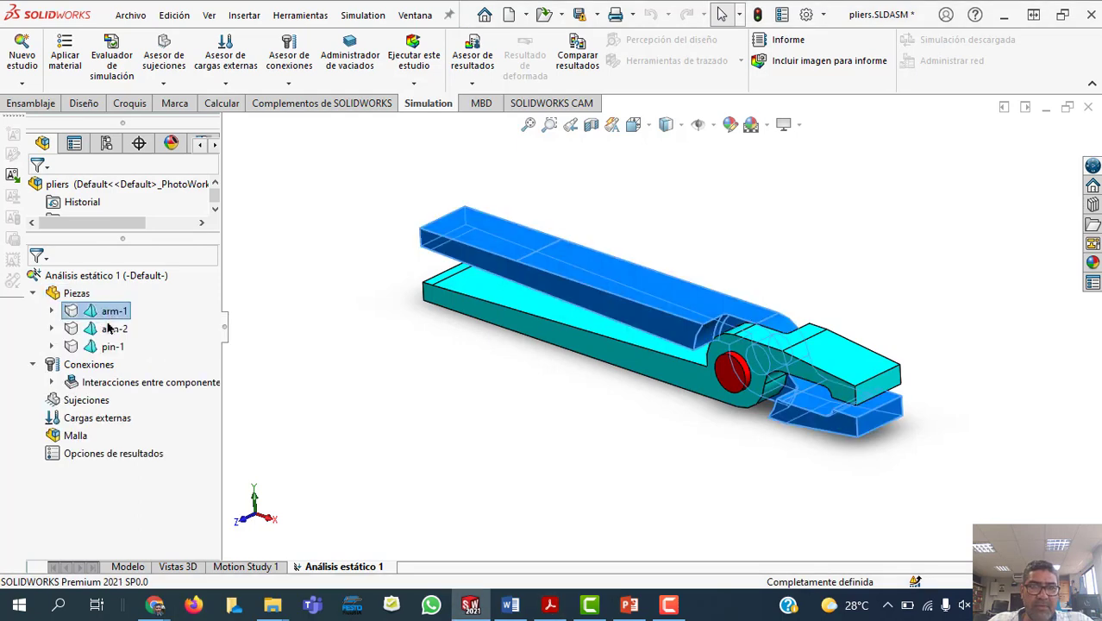
{"action": "left_click", "coordinate": [110, 331]}
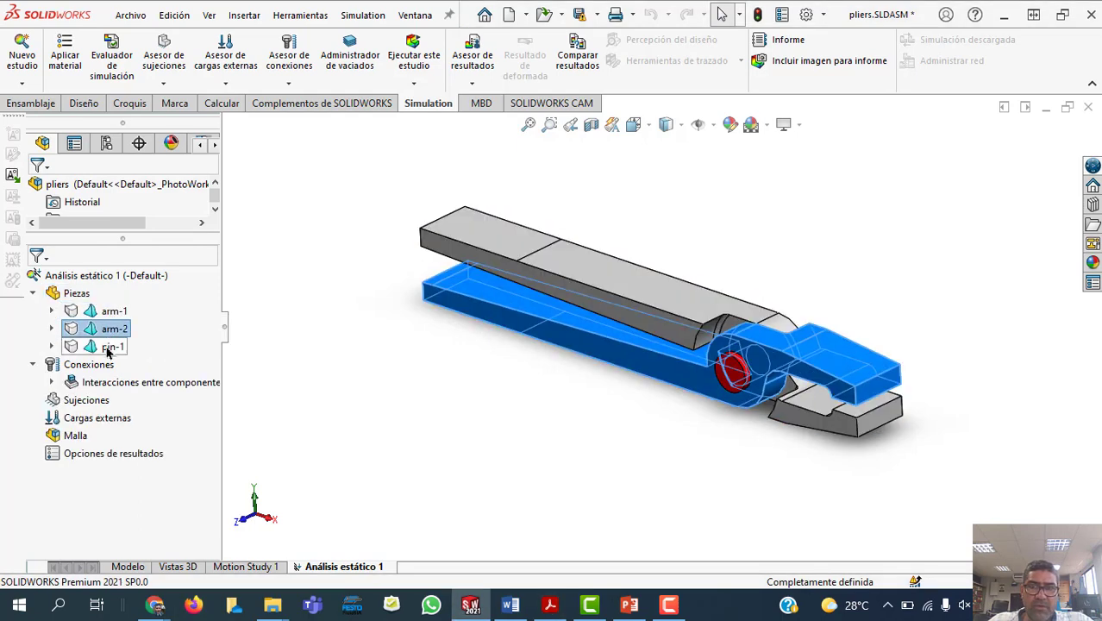
{"action": "left_click", "coordinate": [111, 347]}
{"action": "left_click", "coordinate": [274, 371]}
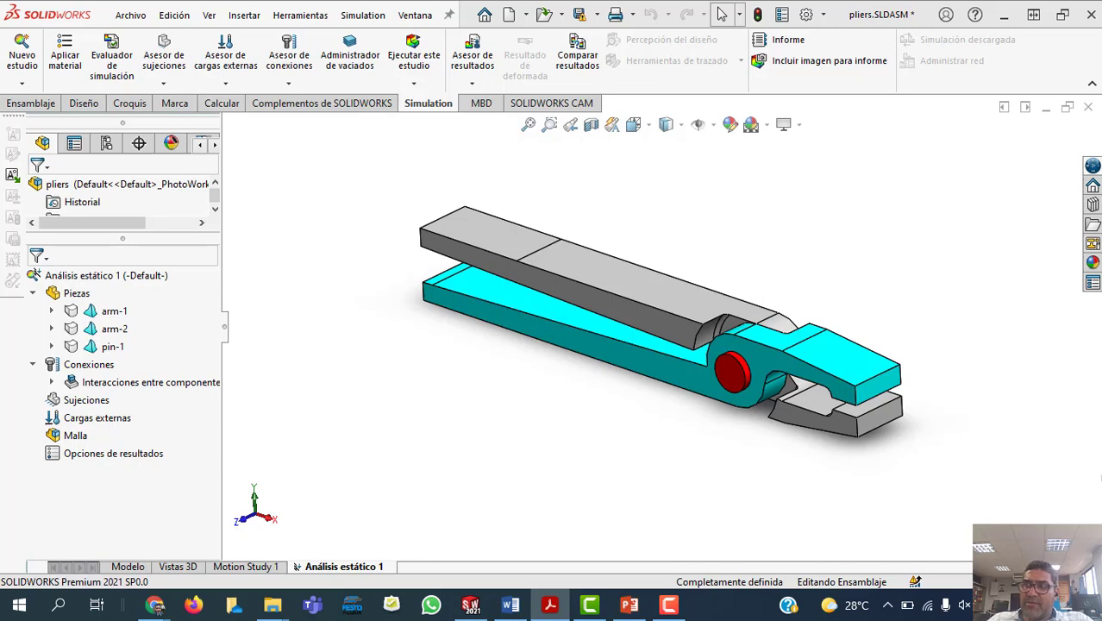
Step: Apply the material Acero aleado to all parts of the study, with the property units in SI - N/mm^2 (MPa)
{"action": "right_click", "coordinate": [73, 298]}
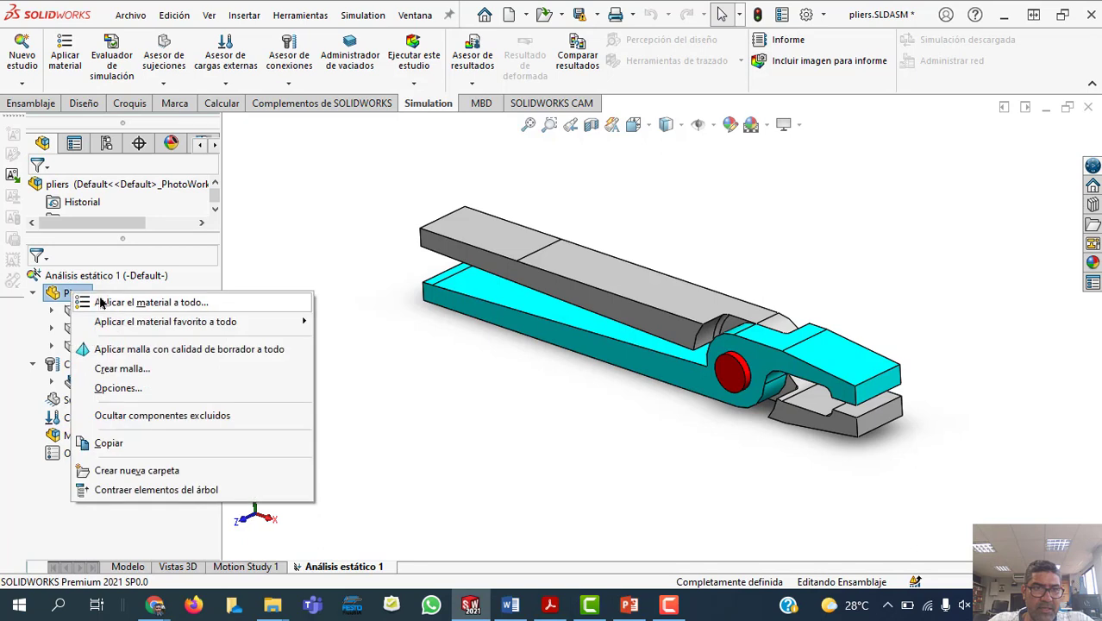
{"action": "left_click", "coordinate": [153, 303]}
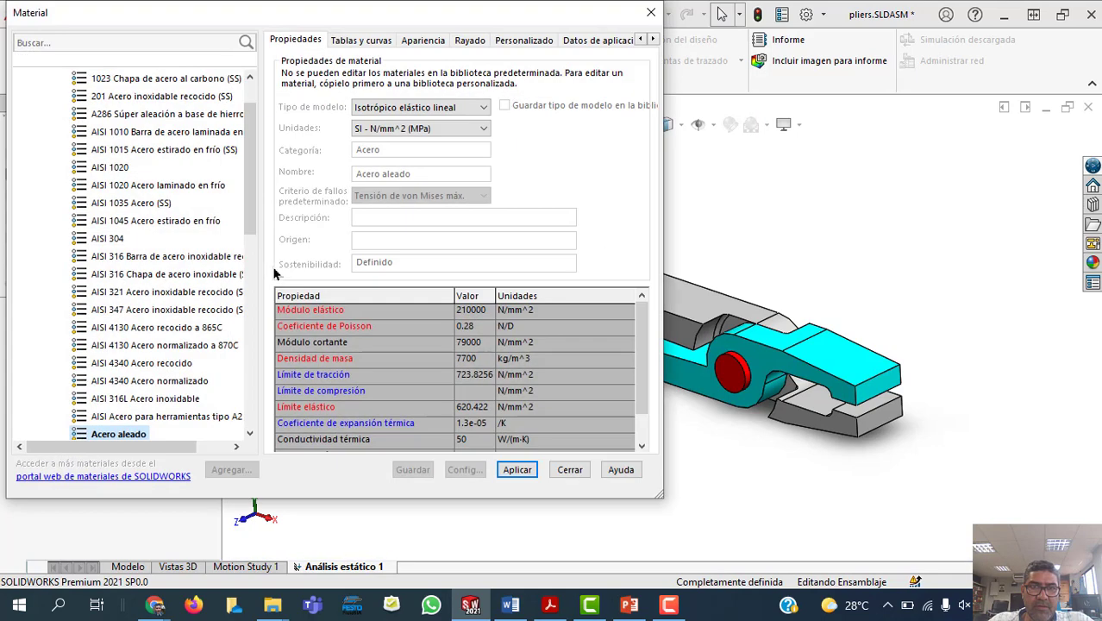
{"action": "scroll", "coordinate": [248, 259], "scroll_direction": "down", "scroll_amount": 3}
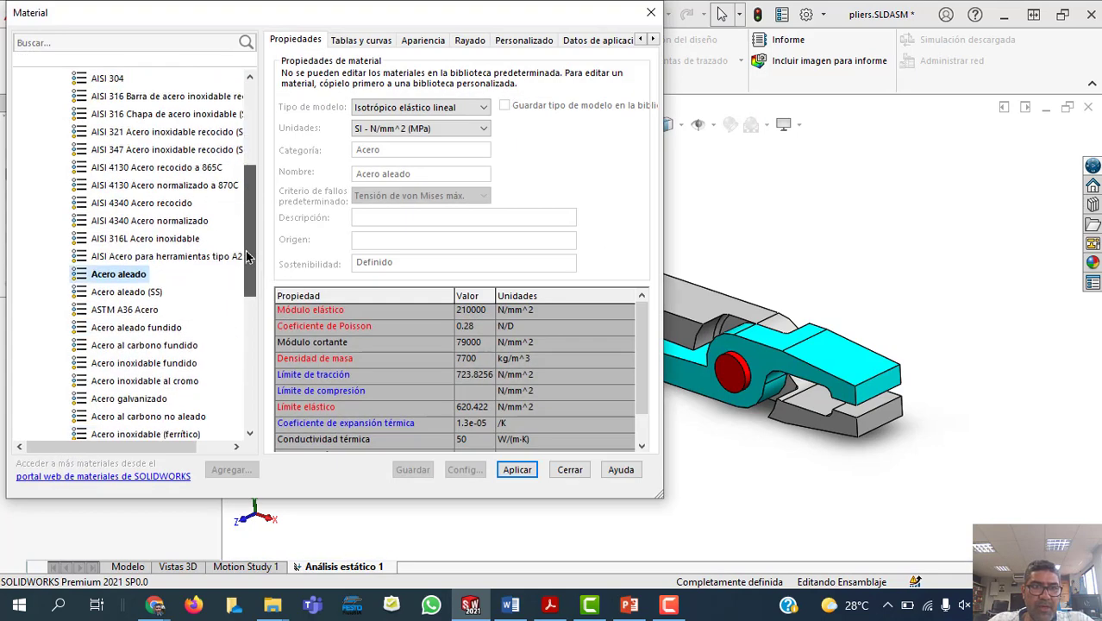
{"action": "left_click", "coordinate": [121, 275]}
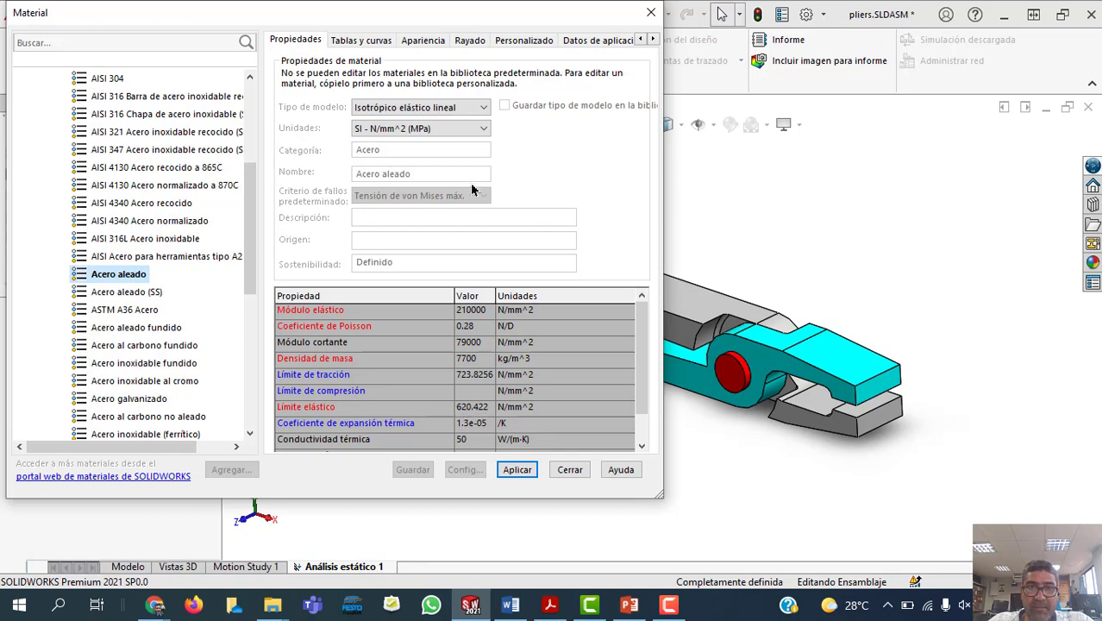
{"action": "left_click", "coordinate": [470, 129]}
{"action": "left_click", "coordinate": [427, 177]}
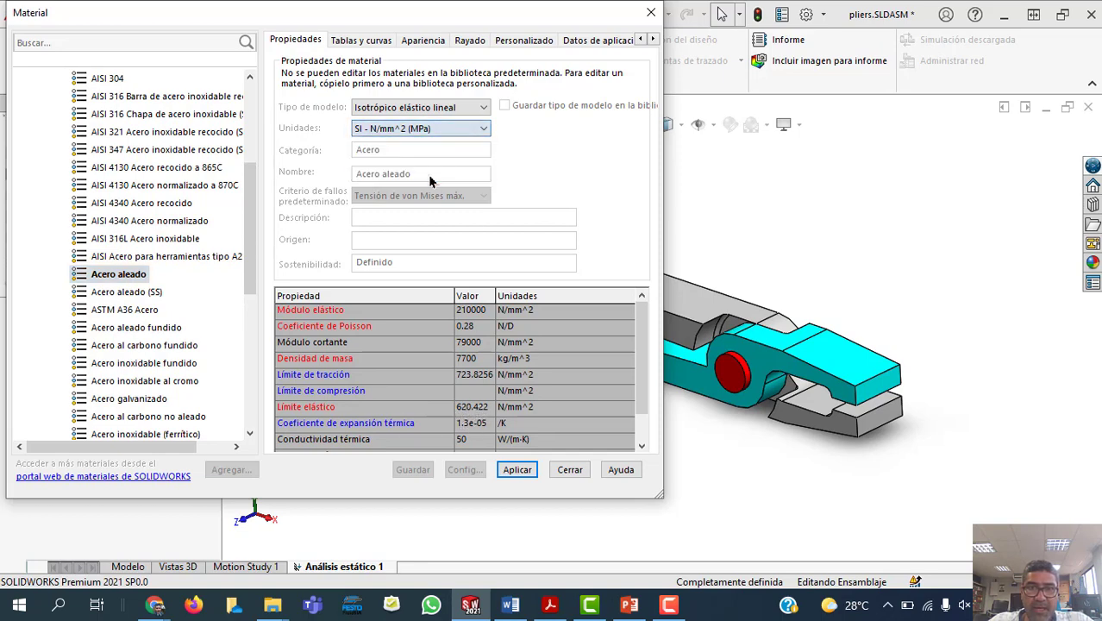
{"action": "left_click", "coordinate": [569, 470]}
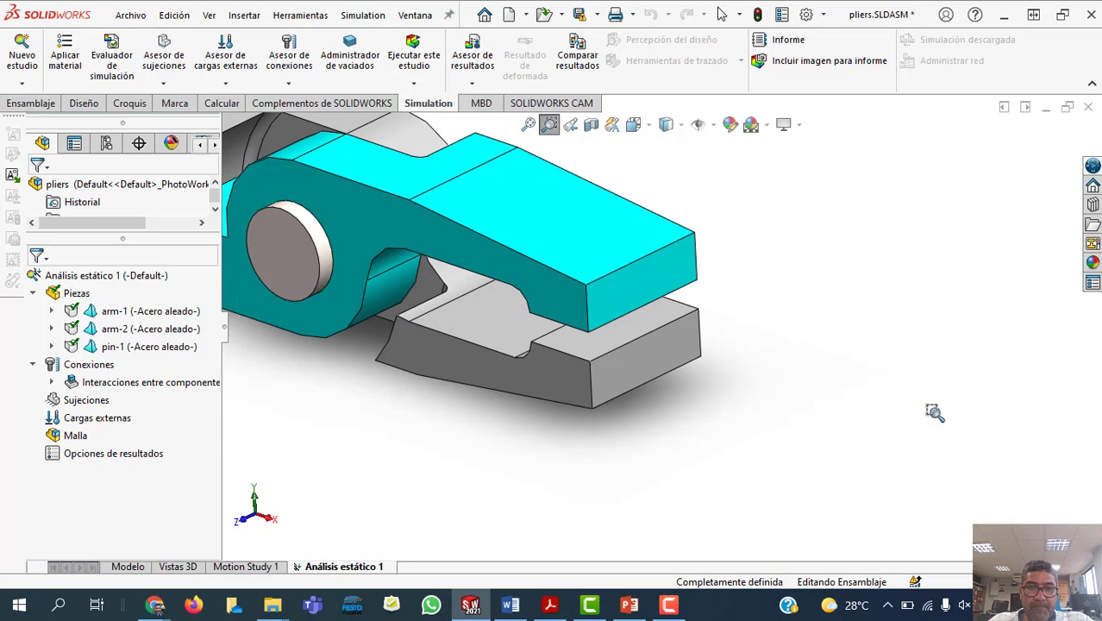
Step: Add a fixed geometry restraint to the facing inner jaw faces of arm-1 and arm-2
{"action": "key", "text": "Escape"}
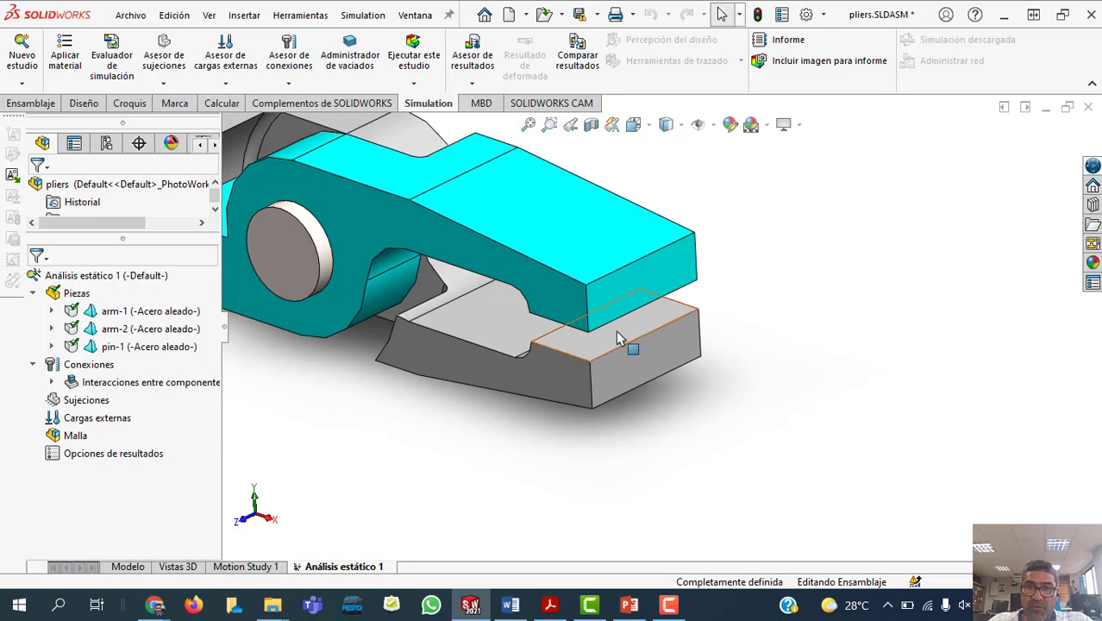
{"action": "right_click", "coordinate": [82, 403]}
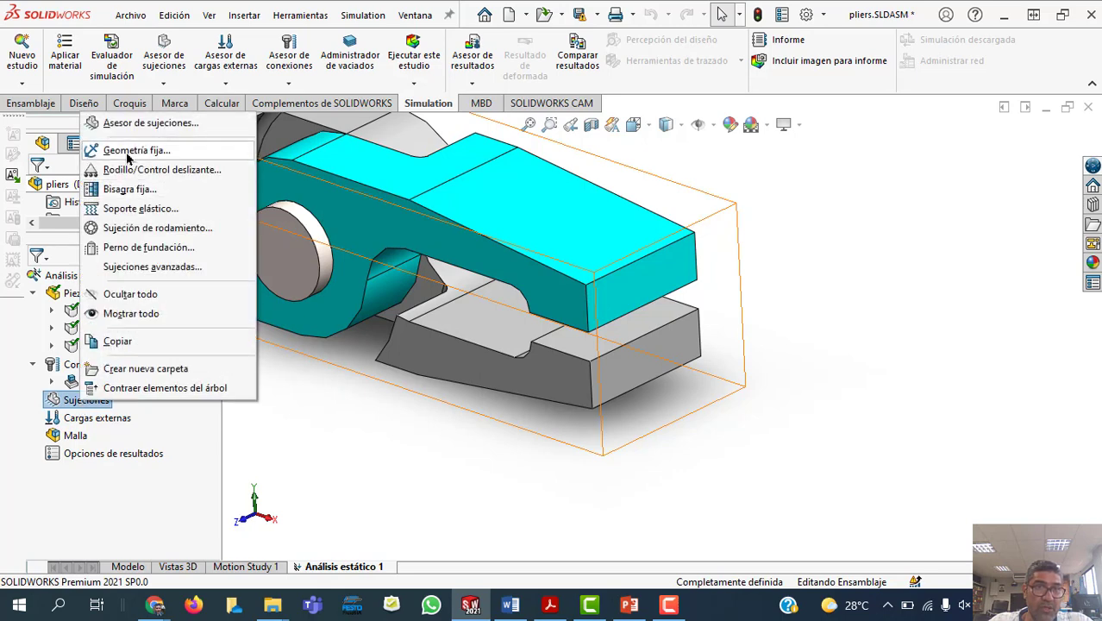
{"action": "left_click", "coordinate": [130, 153]}
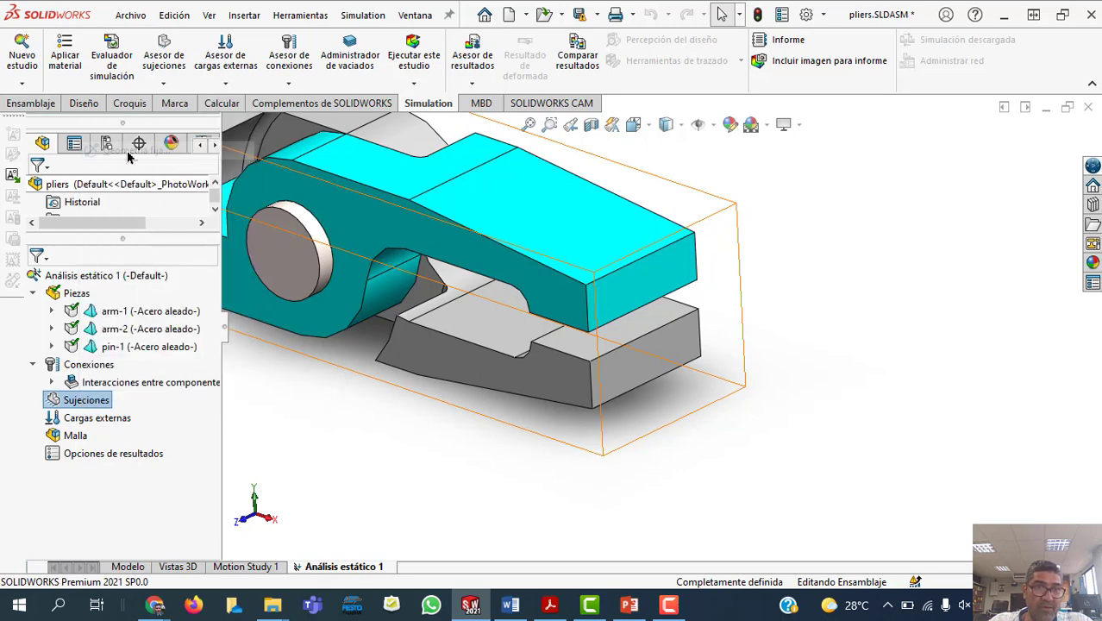
{"action": "left_click", "coordinate": [629, 334]}
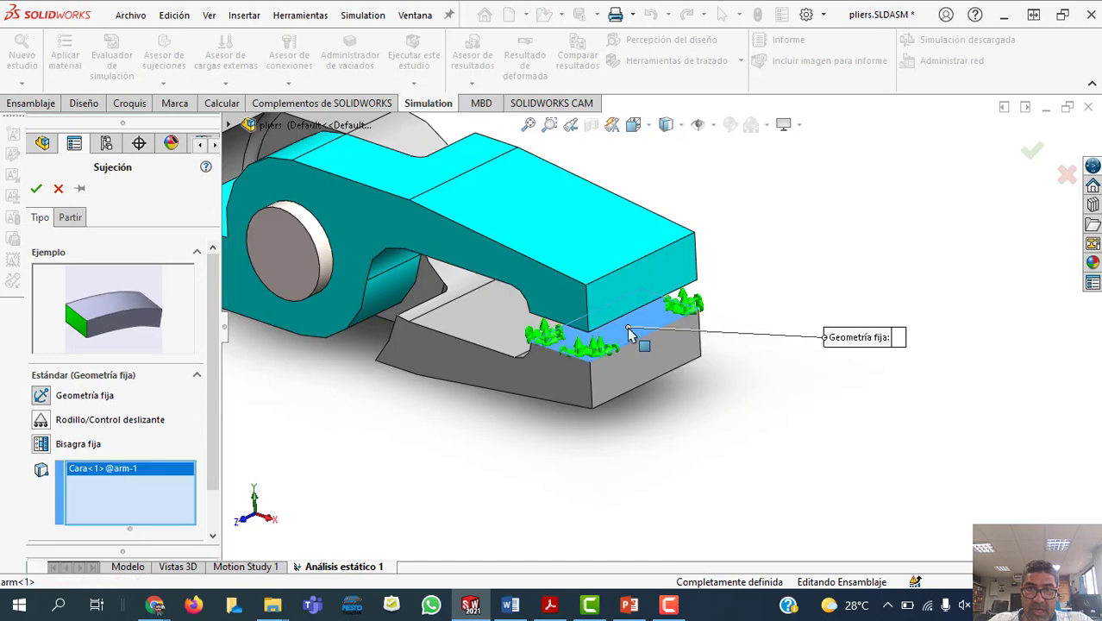
{"action": "middle_click_drag", "start_coordinate": [790, 386], "coordinate": [852, 364]}
{"action": "left_click", "coordinate": [660, 320]}
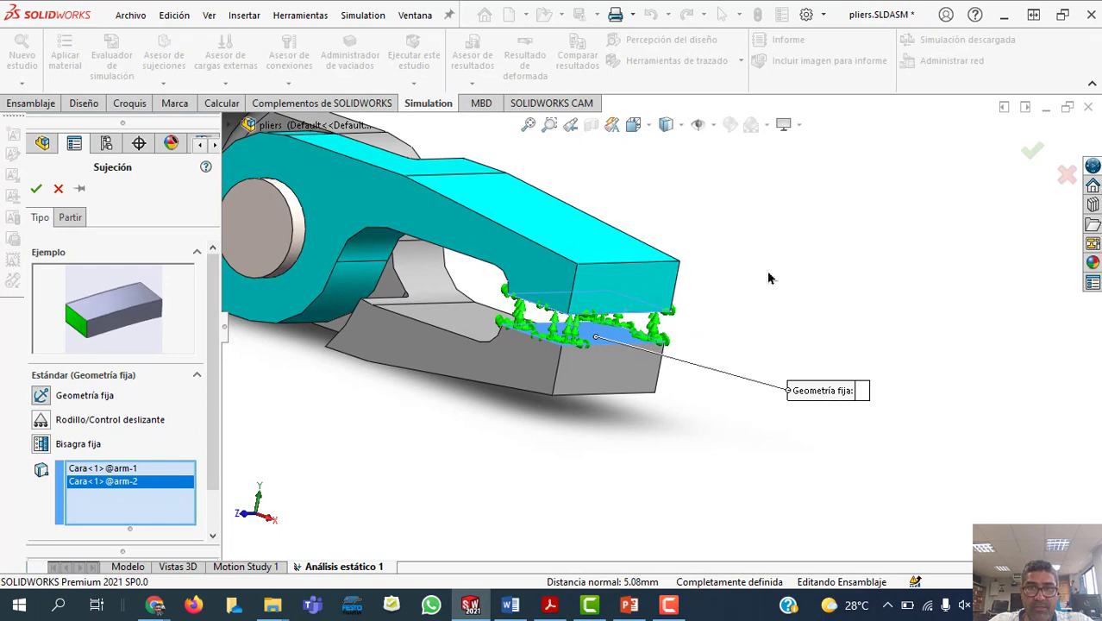
{"action": "left_click", "coordinate": [37, 189]}
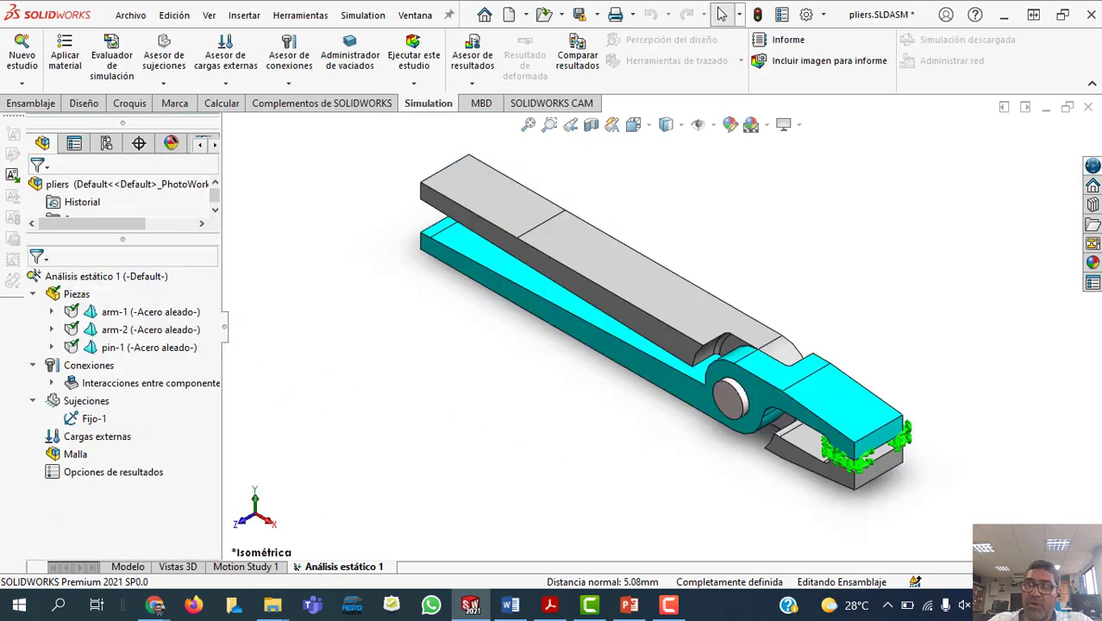
{"action": "key", "text": "alt+Tab"}
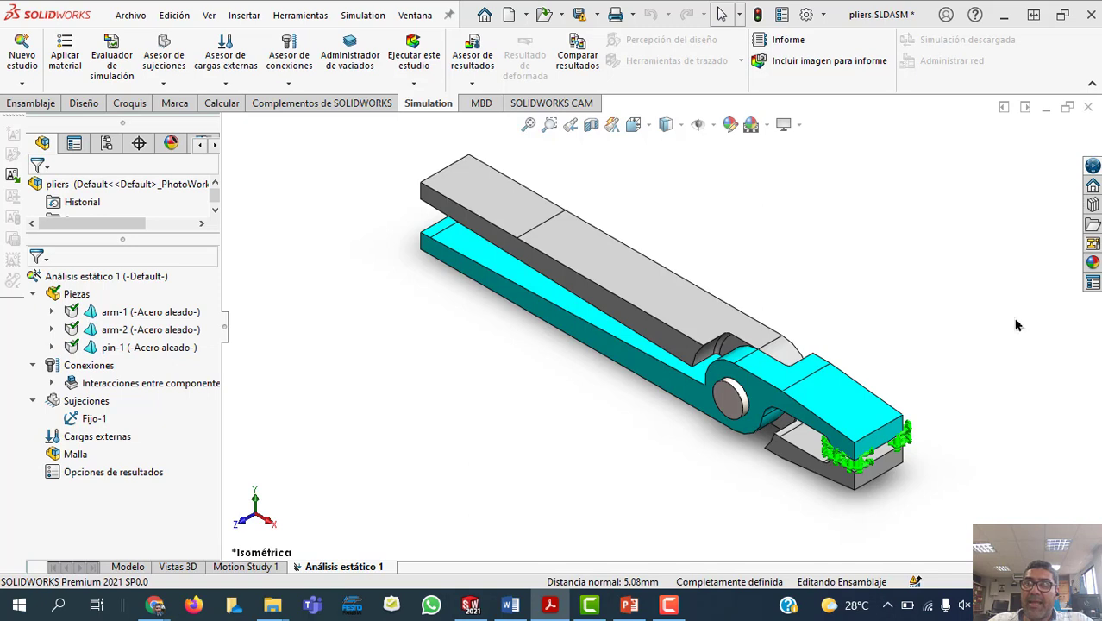
{"action": "left_click", "coordinate": [492, 215]}
{"action": "left_click", "coordinate": [573, 207]}
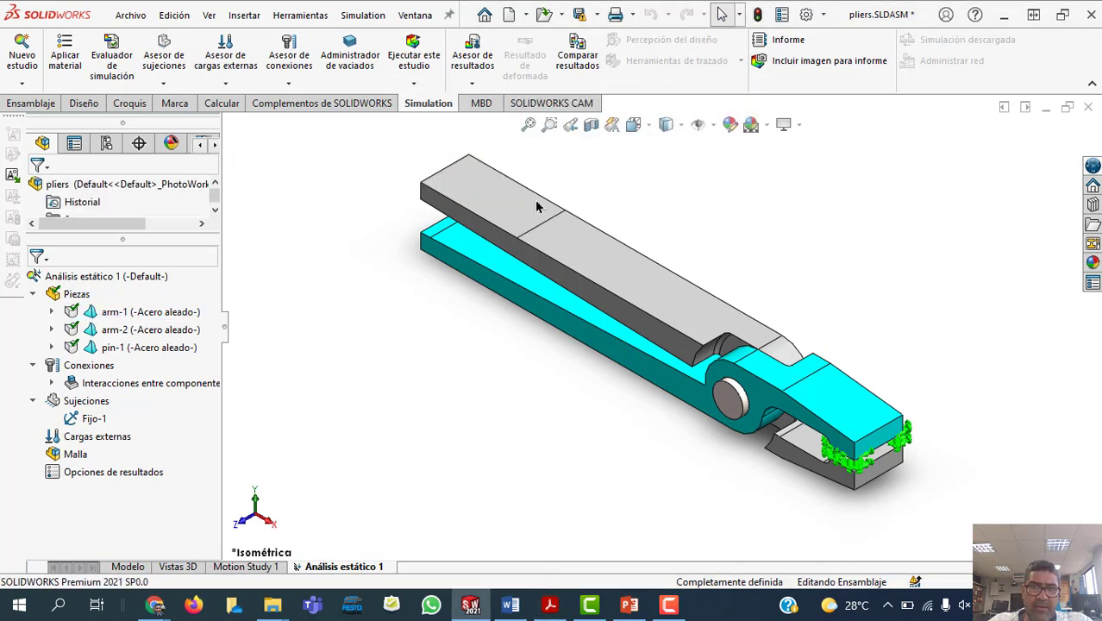
{"action": "left_click", "coordinate": [512, 214]}
{"action": "left_click", "coordinate": [445, 347]}
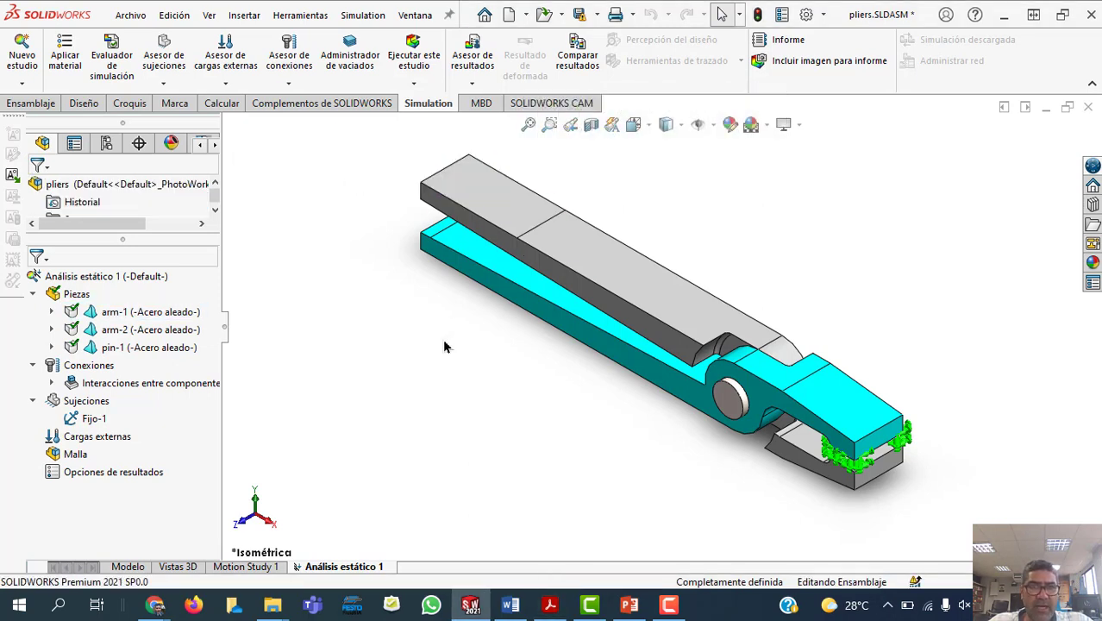
Step: Apply a normal force of 225 N per element to the outer split-line faces at the handle ends of arm-1 and arm-2
{"action": "right_click", "coordinate": [83, 437]}
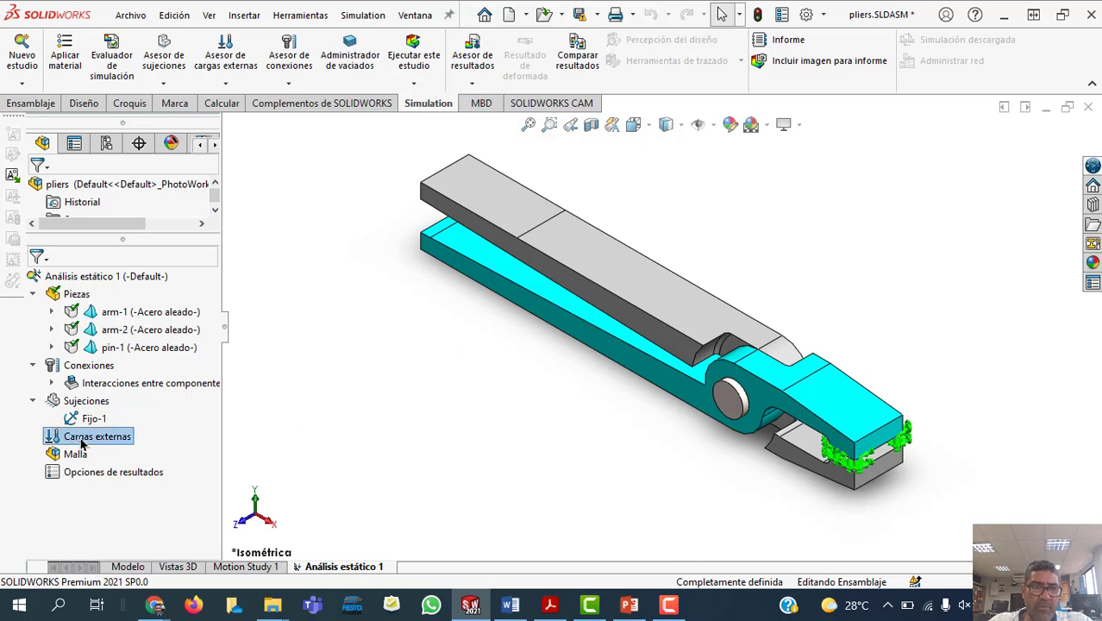
{"action": "left_click", "coordinate": [121, 73]}
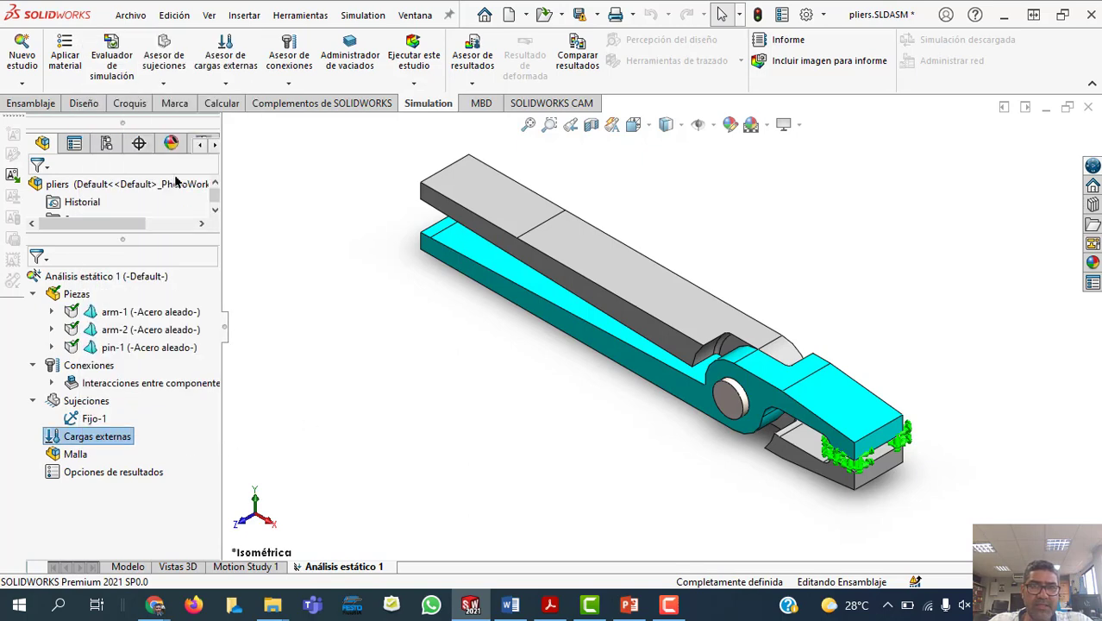
{"action": "left_click", "coordinate": [466, 192]}
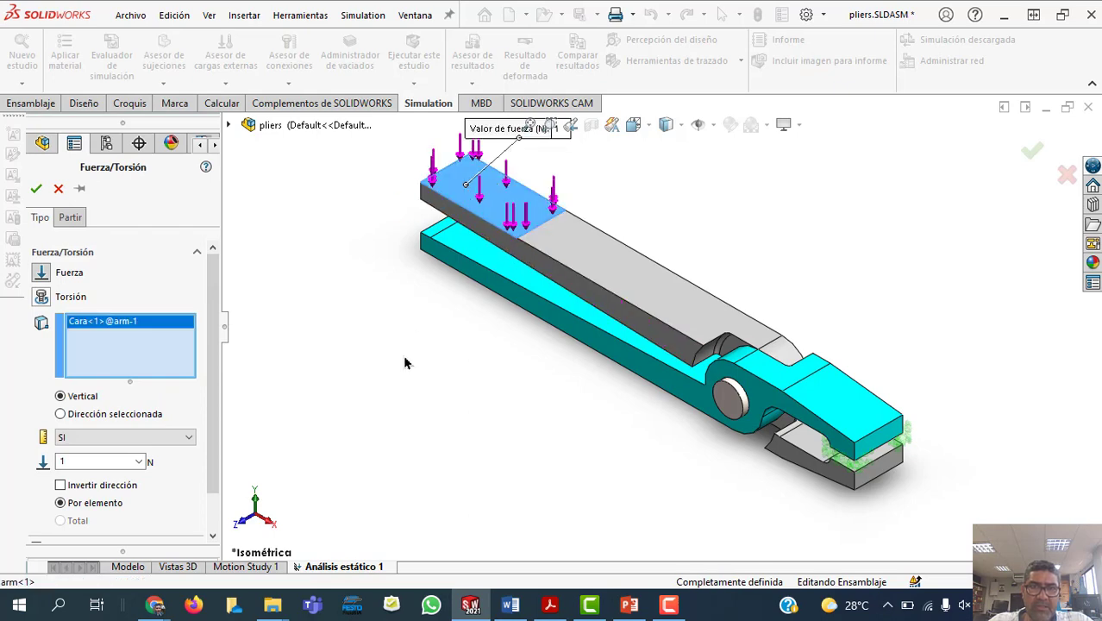
{"action": "middle_click_drag", "start_coordinate": [409, 364], "coordinate": [421, 164]}
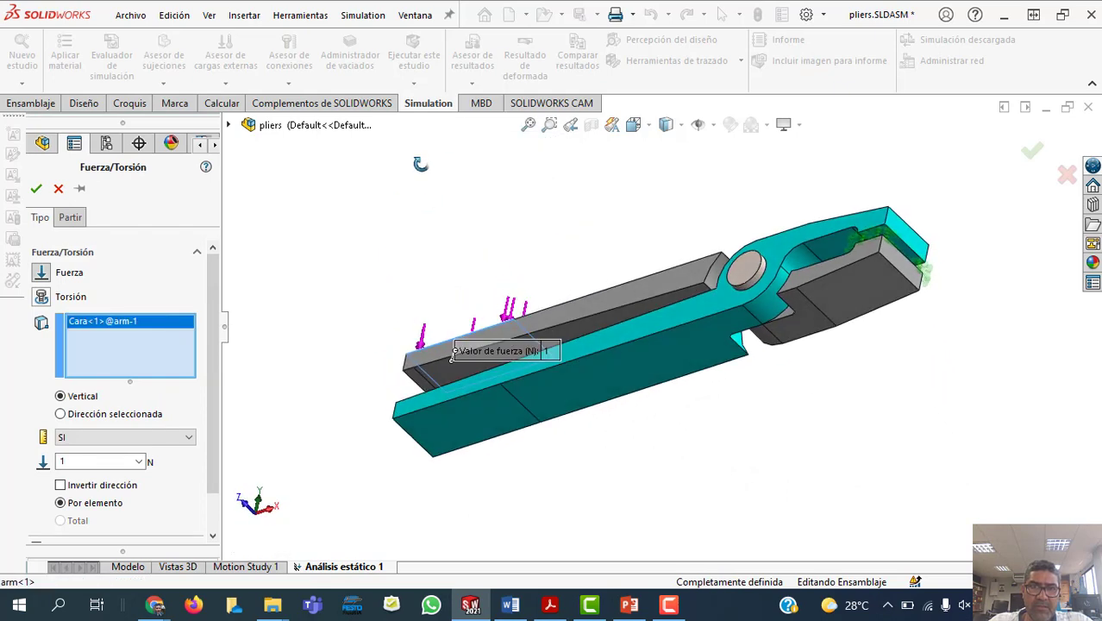
{"action": "left_click", "coordinate": [456, 427]}
{"action": "middle_click_drag", "start_coordinate": [682, 483], "coordinate": [639, 258]}
{"action": "middle_click_drag", "start_coordinate": [645, 616], "coordinate": [668, 613]}
{"action": "double_click", "coordinate": [84, 461]}
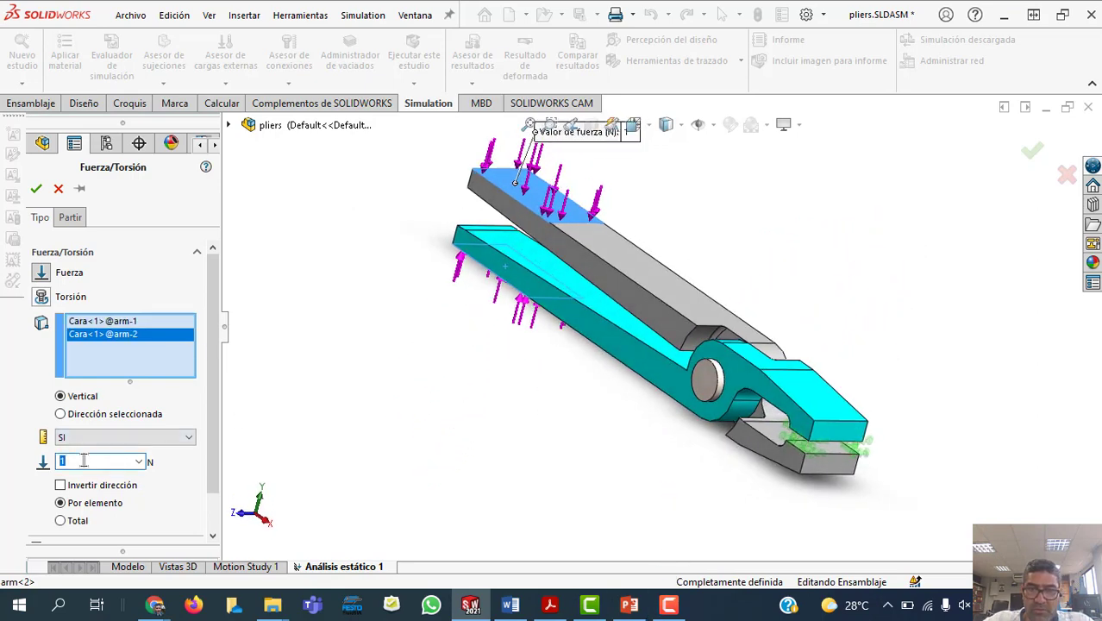
{"action": "type", "text": "225"}
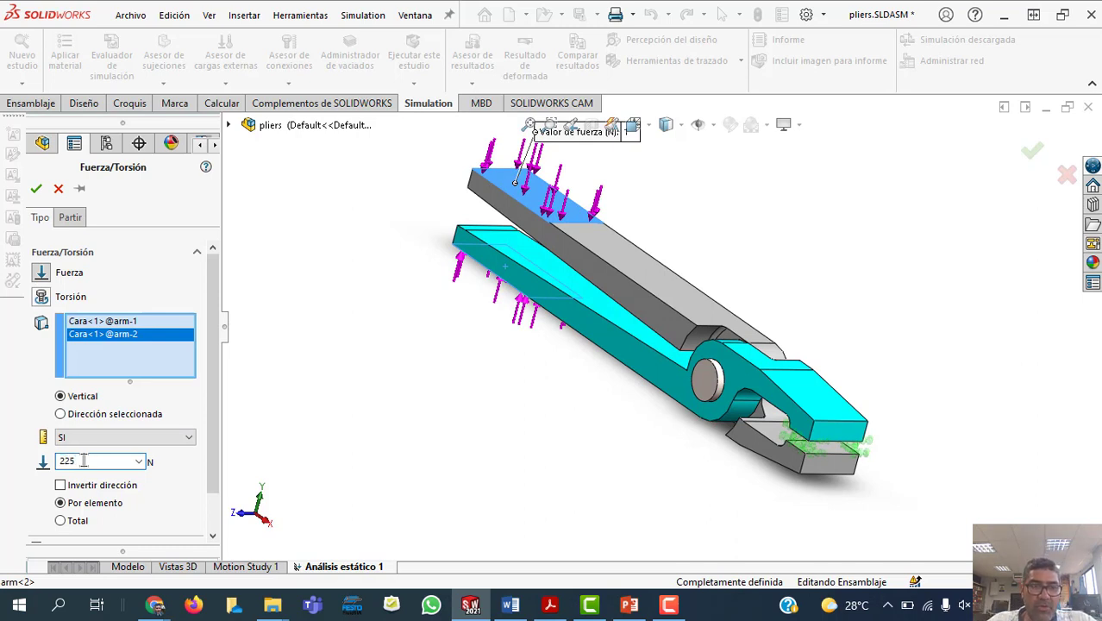
{"action": "left_click", "coordinate": [35, 188]}
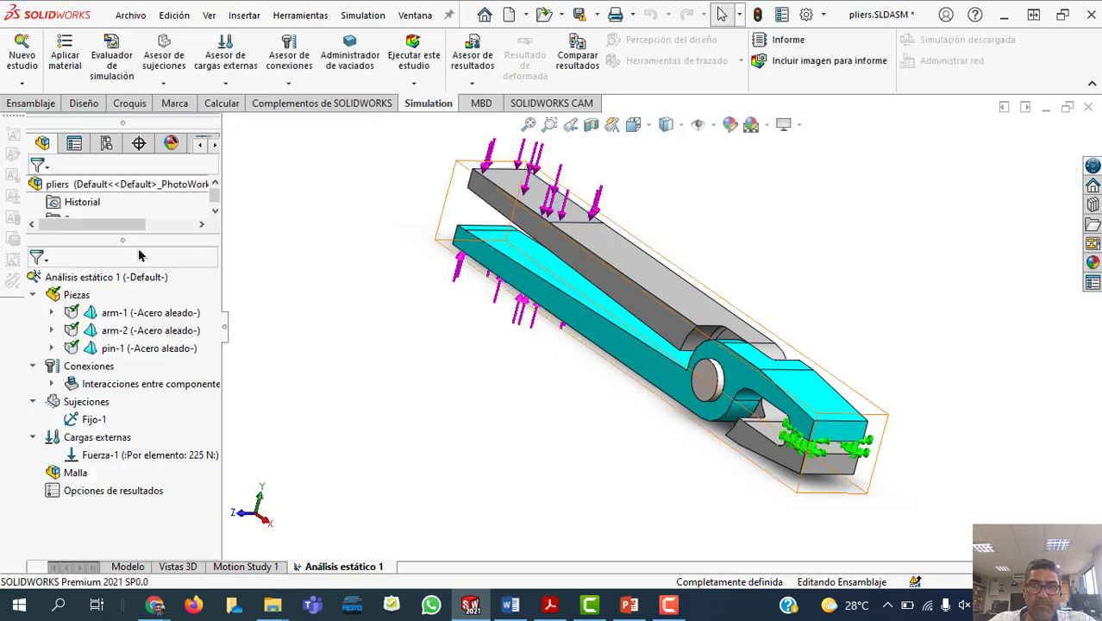
Step: Inspect the loads and restraints on the pliers, and switch to PowerPoint to consult the slide on component contact options
{"action": "middle_click_drag", "start_coordinate": [423, 389], "coordinate": [433, 419]}
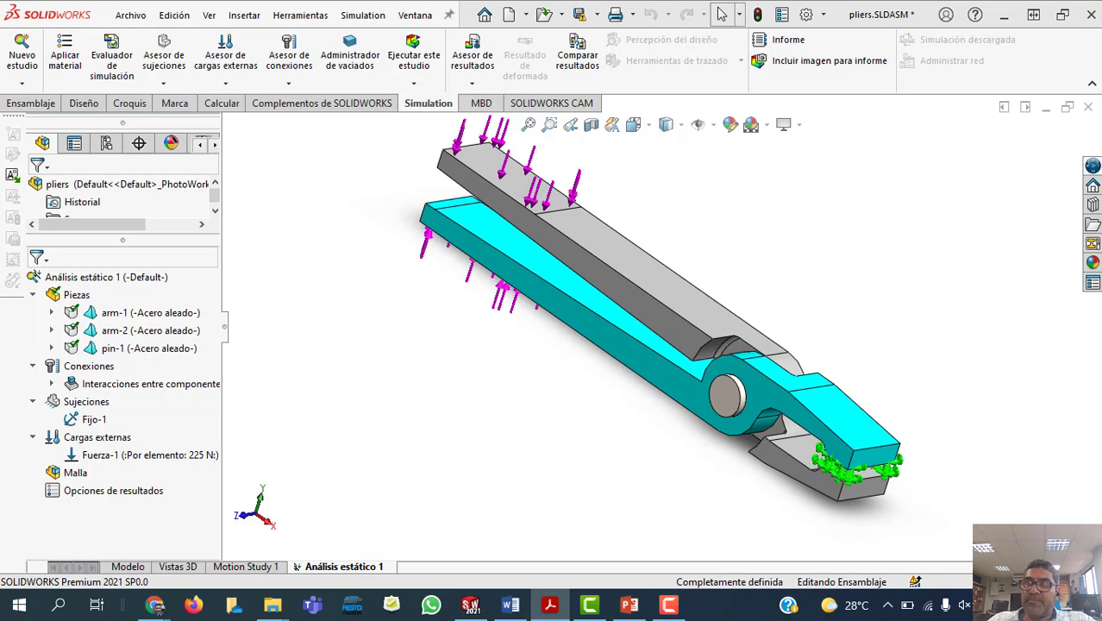
{"action": "middle_click_drag", "start_coordinate": [858, 298], "coordinate": [869, 214]}
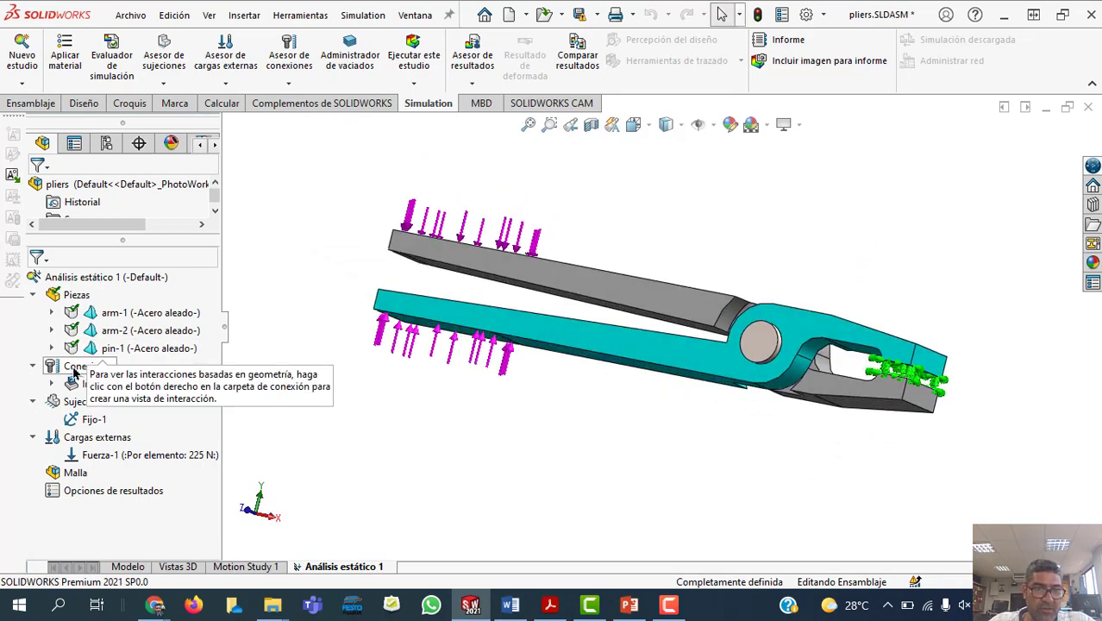
{"action": "mouse_move", "coordinate": [659, 250]}
{"action": "middle_mouse_down"}
{"action": "mouse_move", "coordinate": [660, 226]}
{"action": "mouse_move", "coordinate": [653, 249]}
{"action": "mouse_move", "coordinate": [667, 230]}
{"action": "middle_mouse_up"}
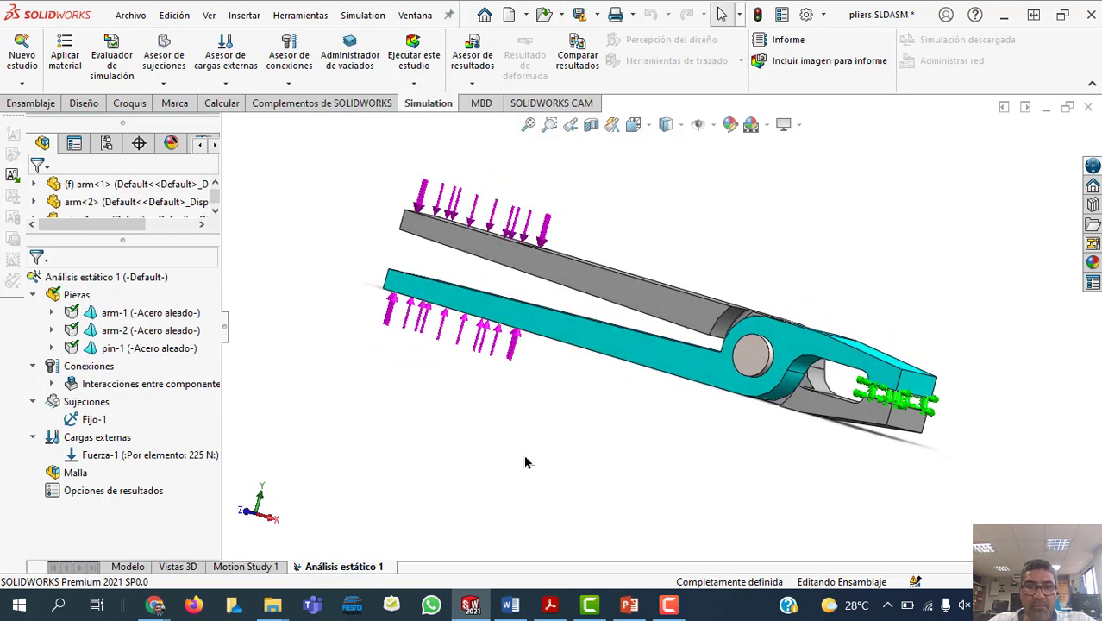
{"action": "key", "text": "alt+Tab"}
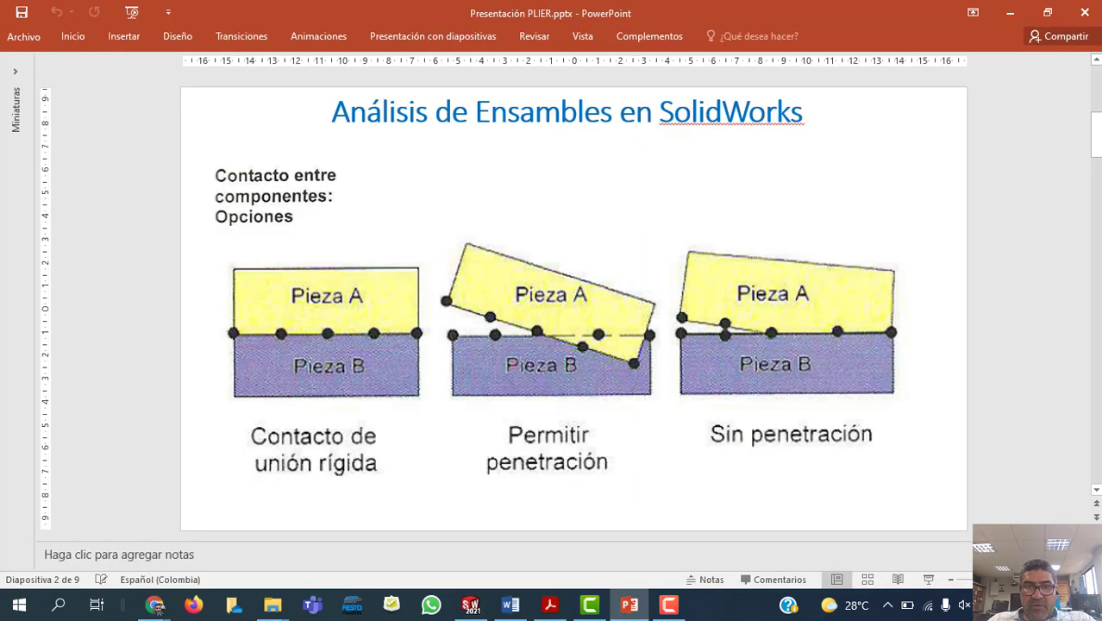
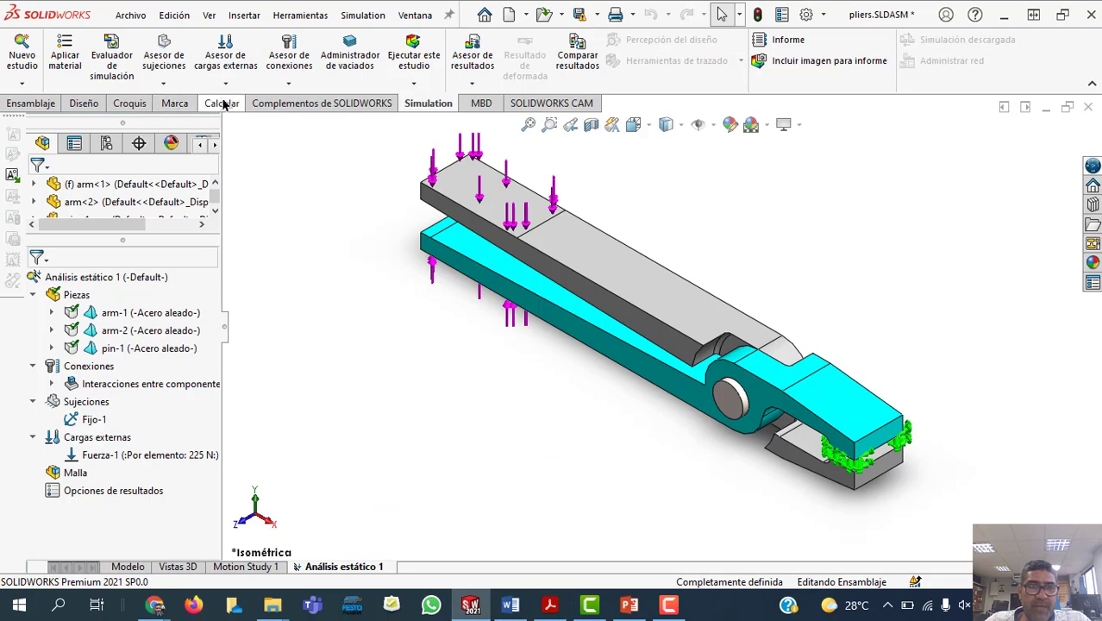
Step: Run interference detection on the whole pliers assembly
{"action": "left_click", "coordinate": [222, 104]}
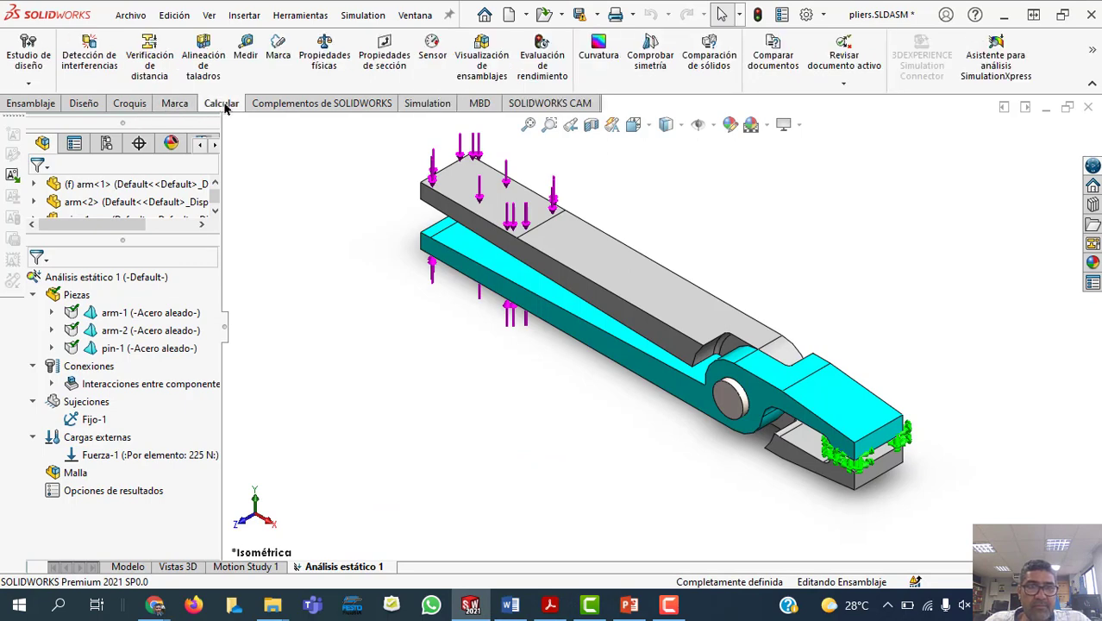
{"action": "left_click", "coordinate": [94, 47]}
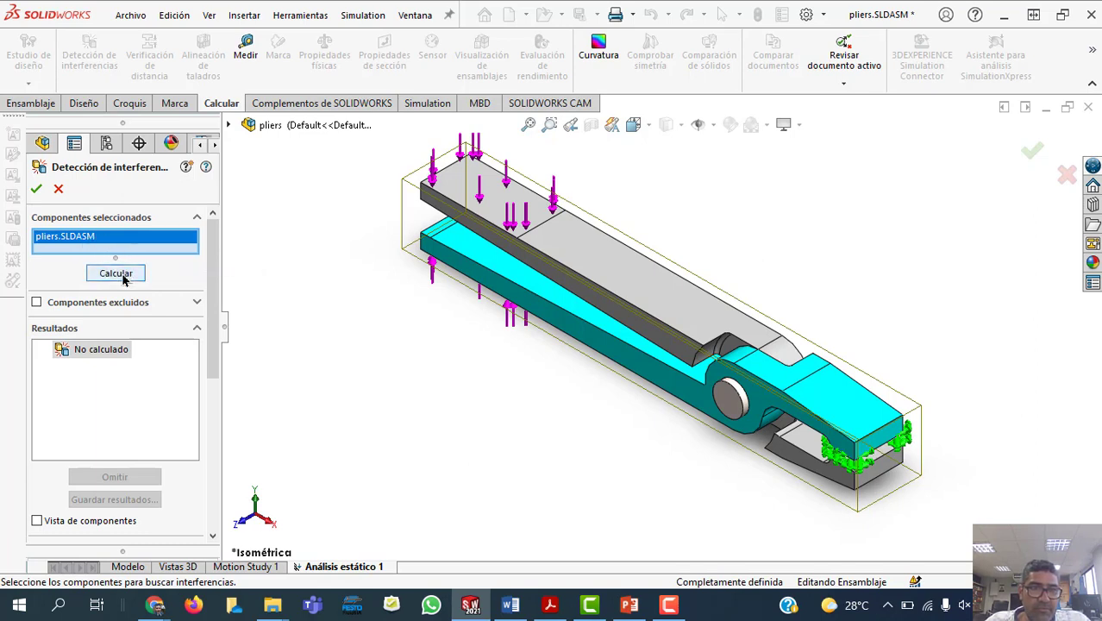
{"action": "left_click", "coordinate": [121, 277]}
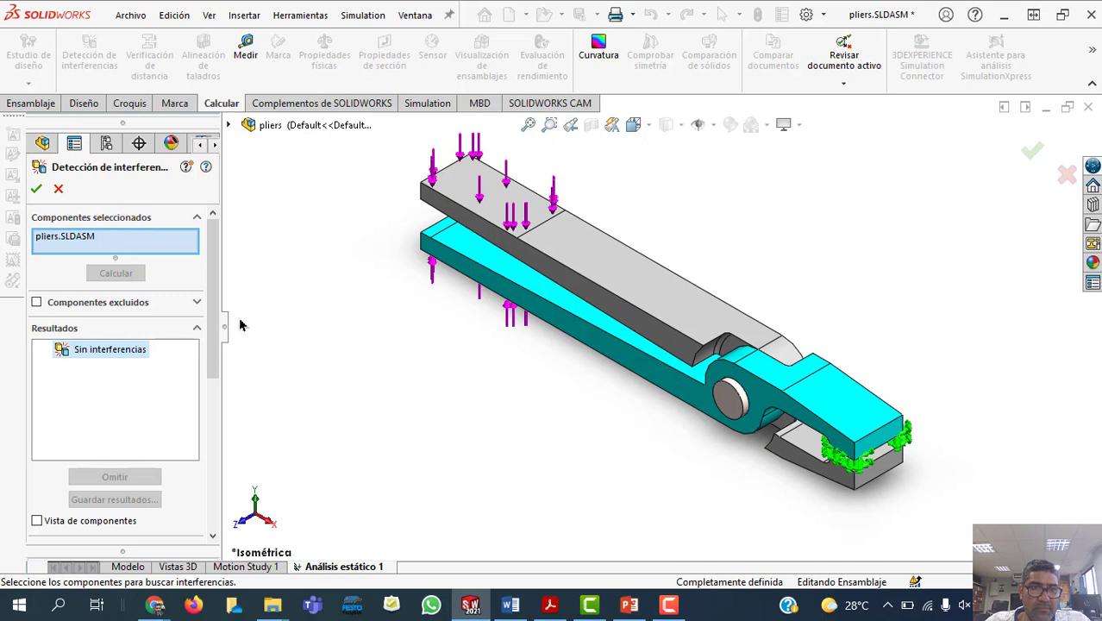
Step: Try the interference check on the pliers assembly with the excluded components option enabled
{"action": "left_click", "coordinate": [85, 240]}
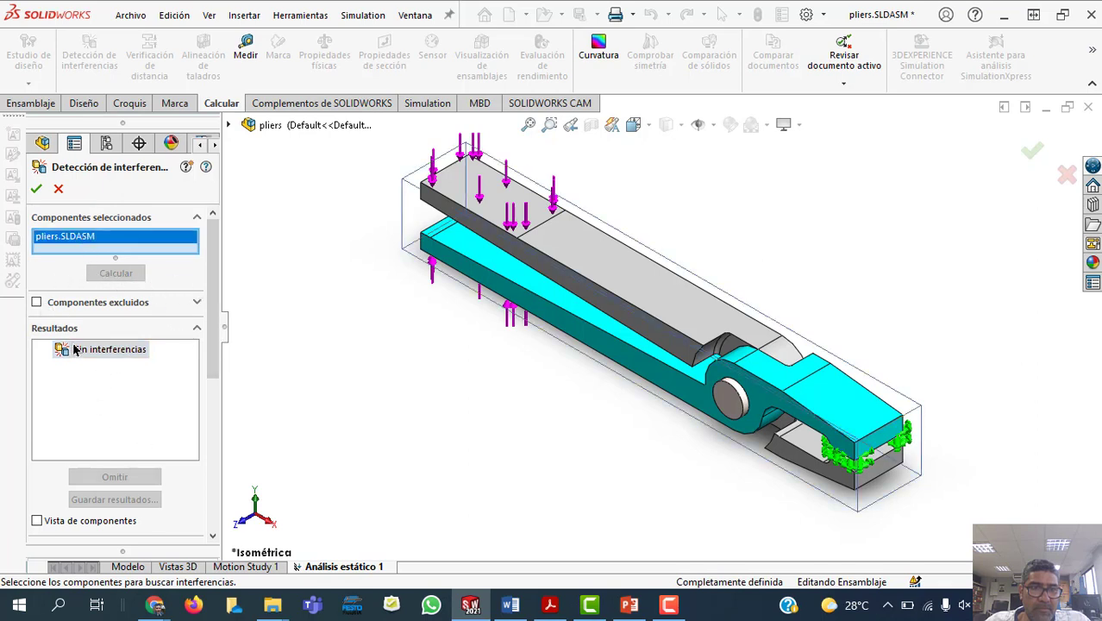
{"action": "left_click", "coordinate": [37, 304]}
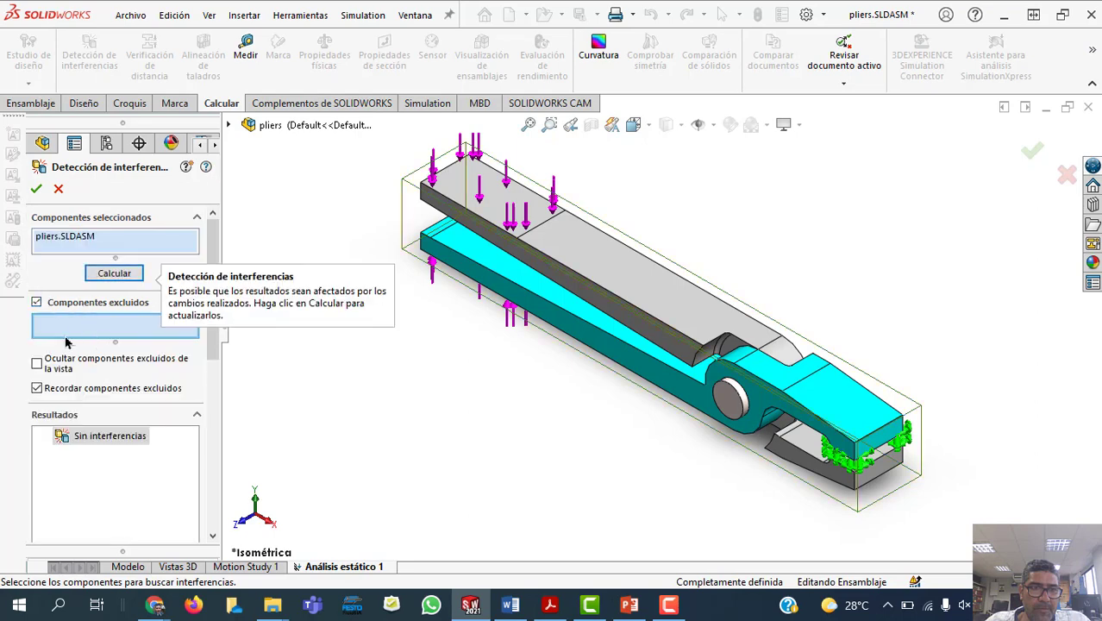
{"action": "left_click", "coordinate": [118, 275]}
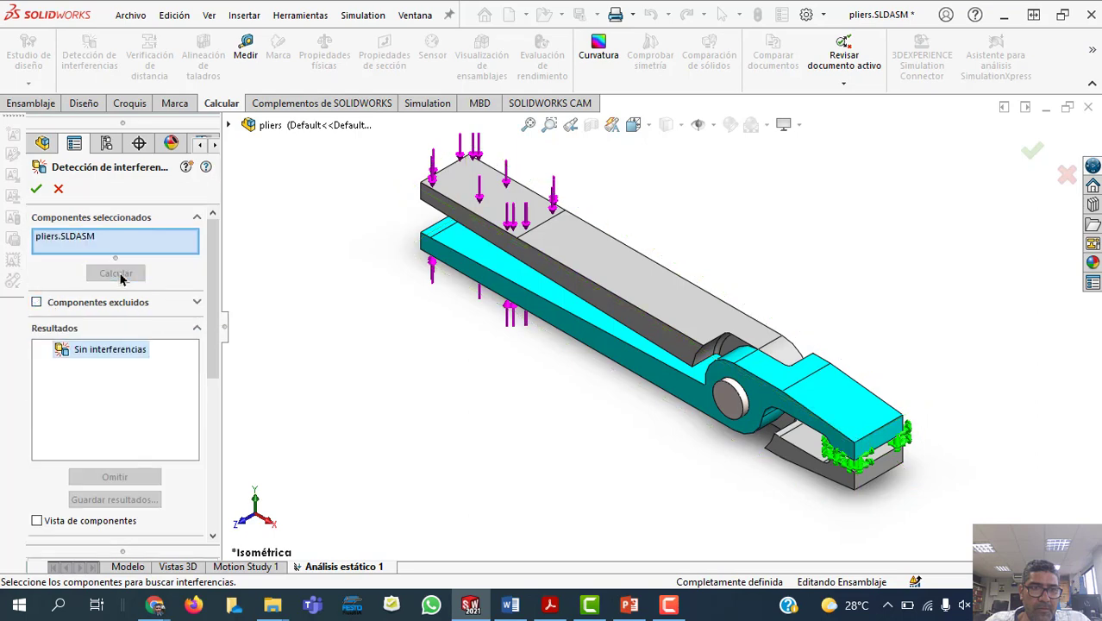
Step: Fit the pliers in the view, review the interference result for the assembly, and close the check
{"action": "scroll", "coordinate": [263, 466], "scroll_direction": "down", "scroll_amount": 4}
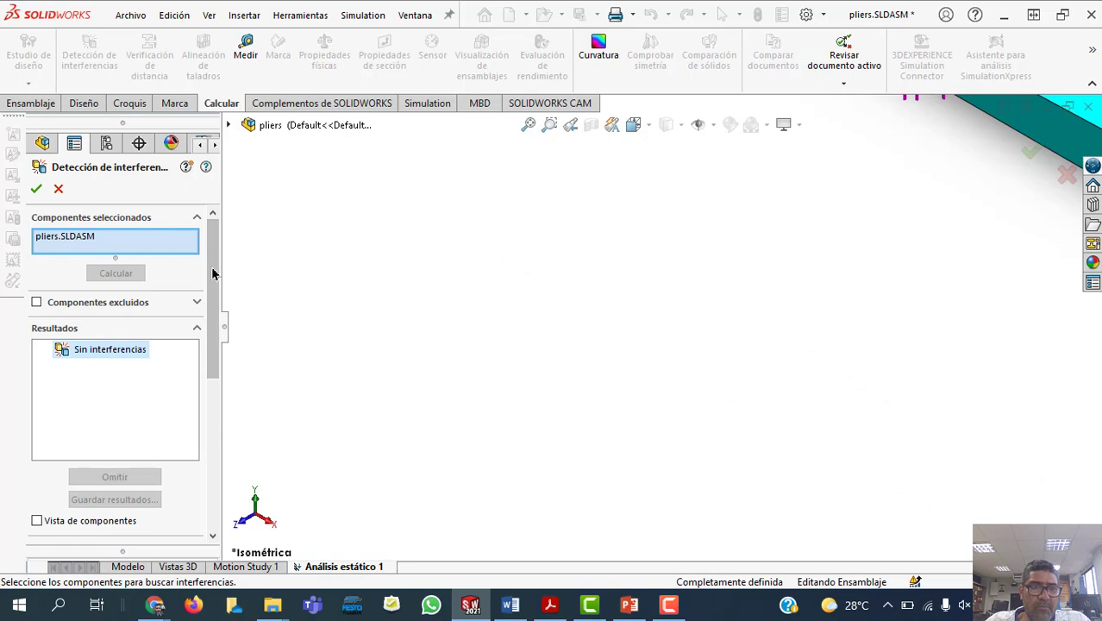
{"action": "left_click", "coordinate": [529, 126]}
{"action": "left_click_drag", "start_coordinate": [212, 321], "coordinate": [214, 296]}
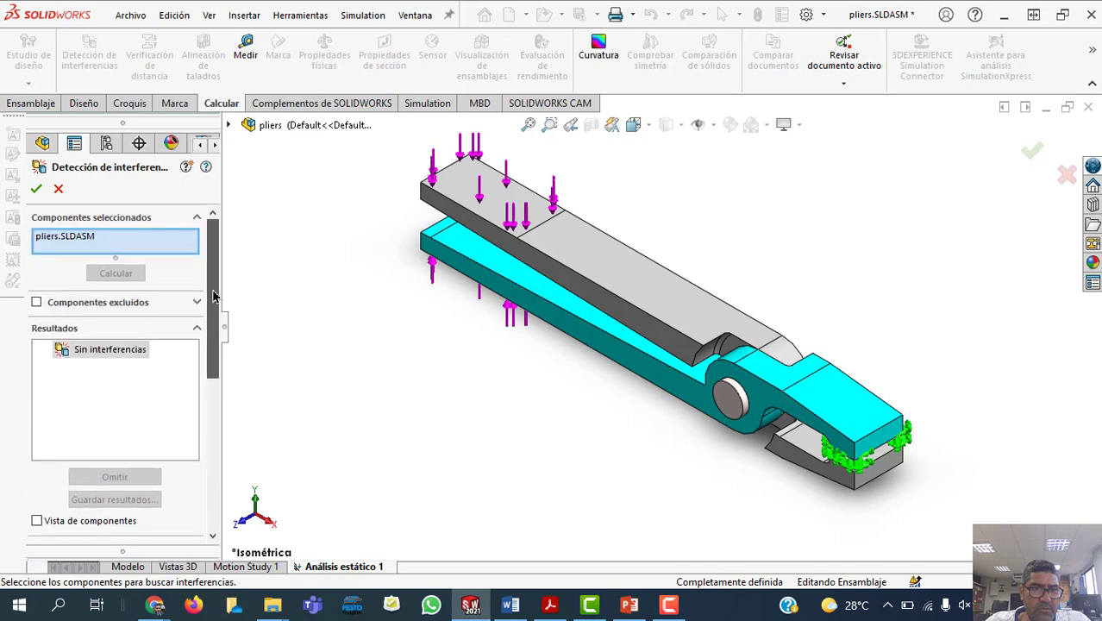
{"action": "left_click", "coordinate": [95, 349]}
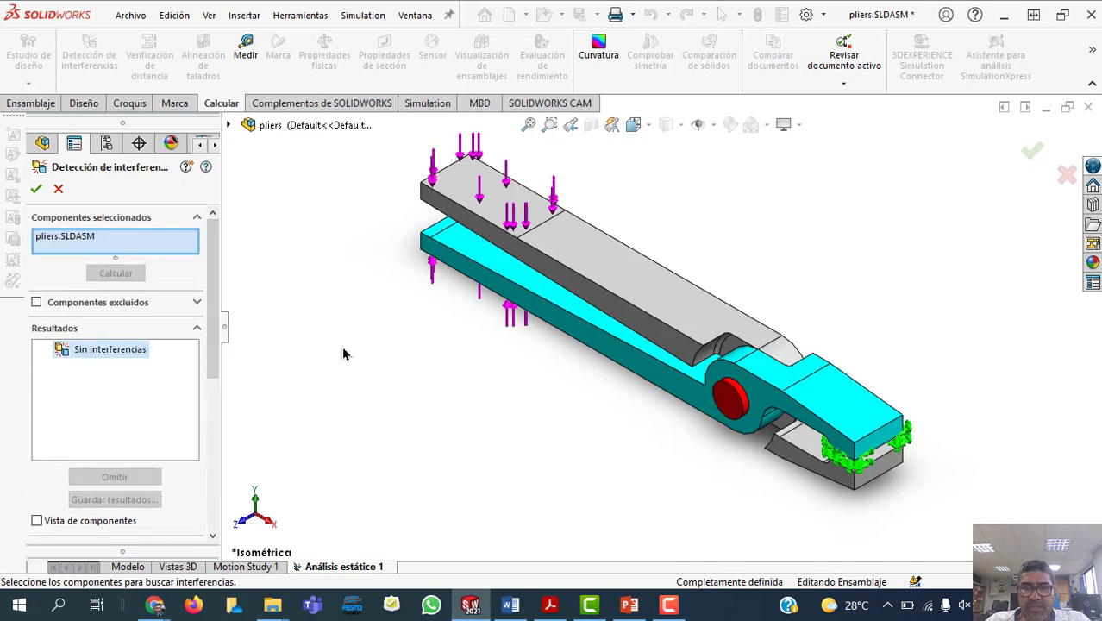
{"action": "left_click", "coordinate": [36, 189]}
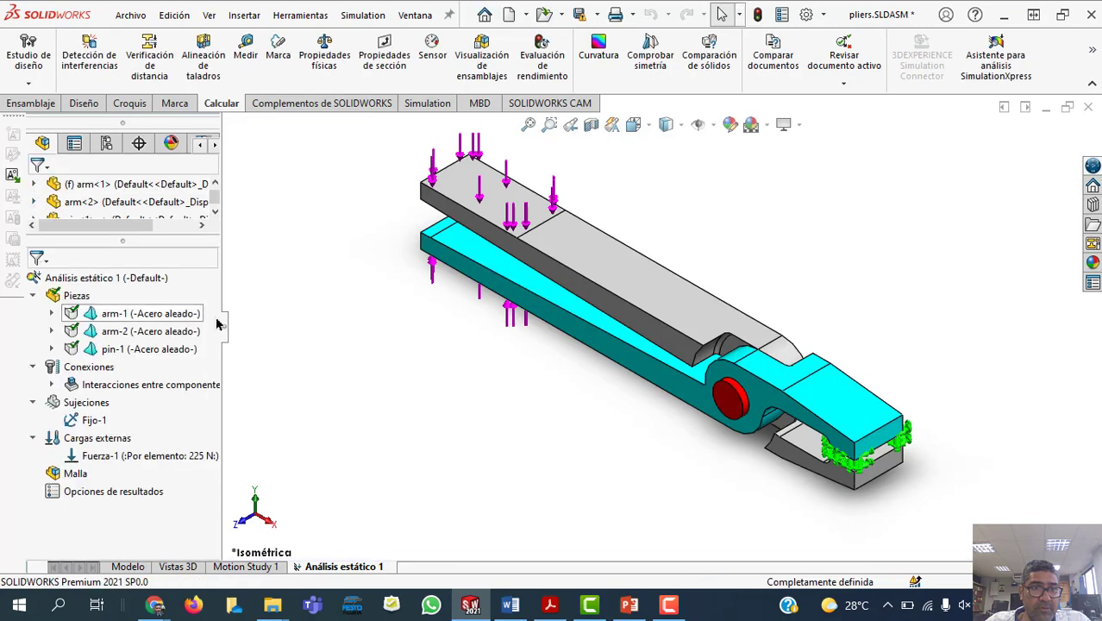
Step: Rerun interference detection on the whole pliers assembly with coincidence treated as interference
{"action": "left_click", "coordinate": [89, 56]}
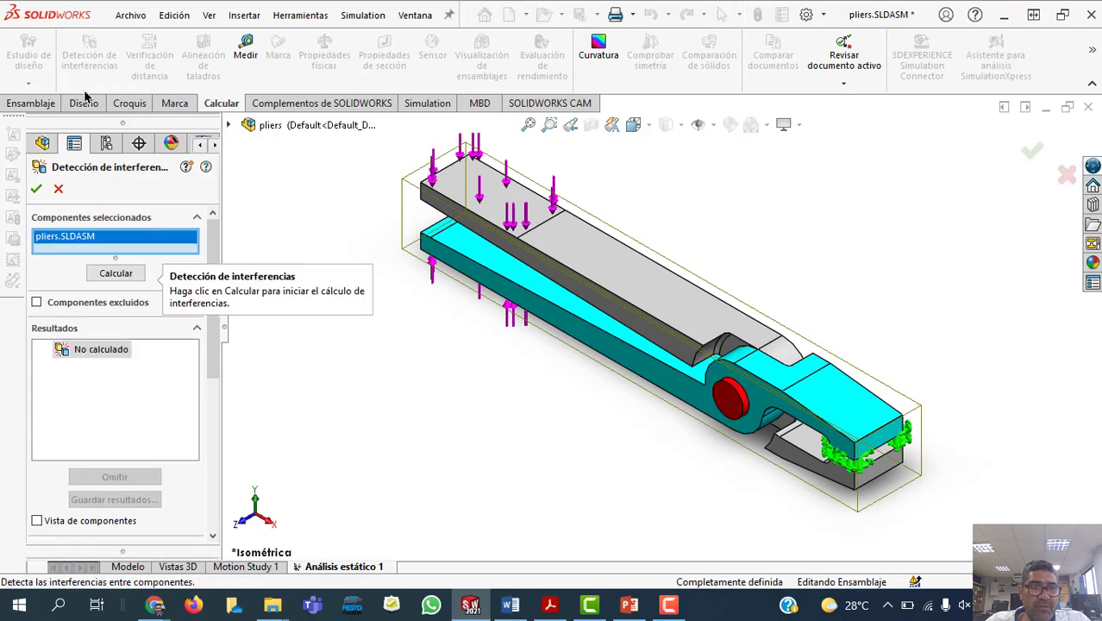
{"action": "left_click", "coordinate": [116, 274]}
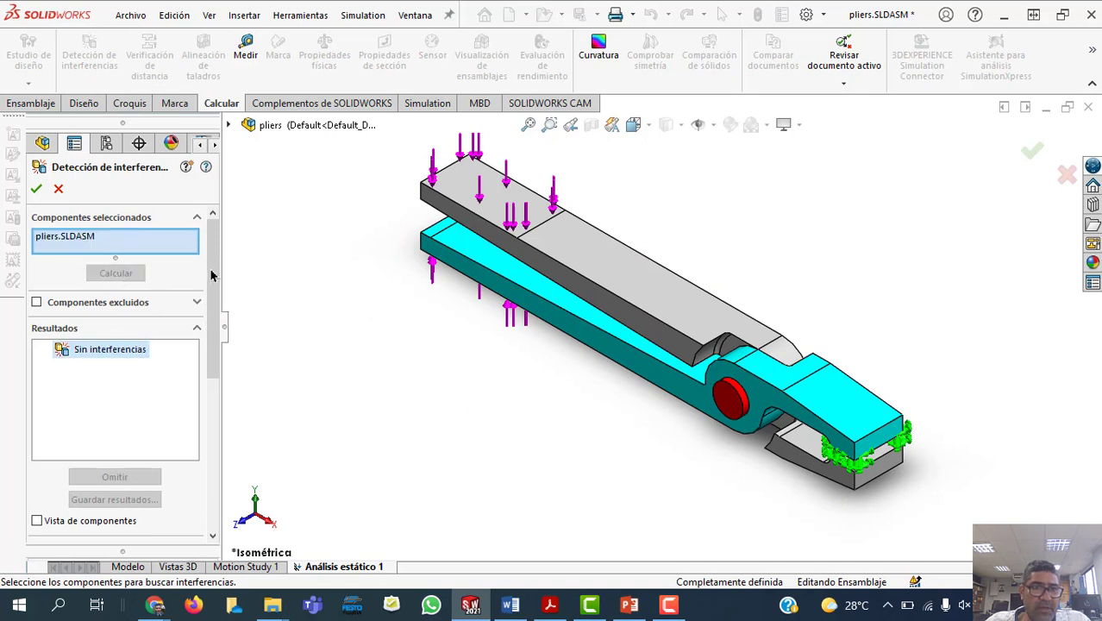
{"action": "scroll", "coordinate": [211, 297], "scroll_direction": "down", "scroll_amount": 1}
{"action": "scroll", "coordinate": [212, 297], "scroll_direction": "down", "scroll_amount": 2}
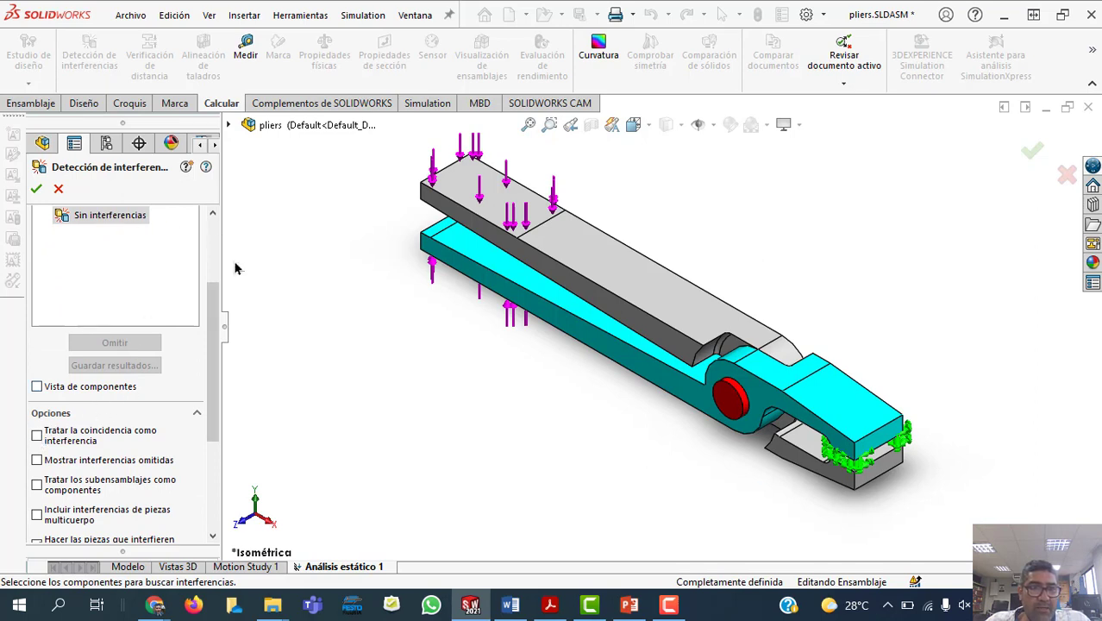
{"action": "left_click_drag", "start_coordinate": [220, 305], "coordinate": [219, 253]}
{"action": "scroll", "coordinate": [129, 345], "scroll_direction": "down", "scroll_amount": 2}
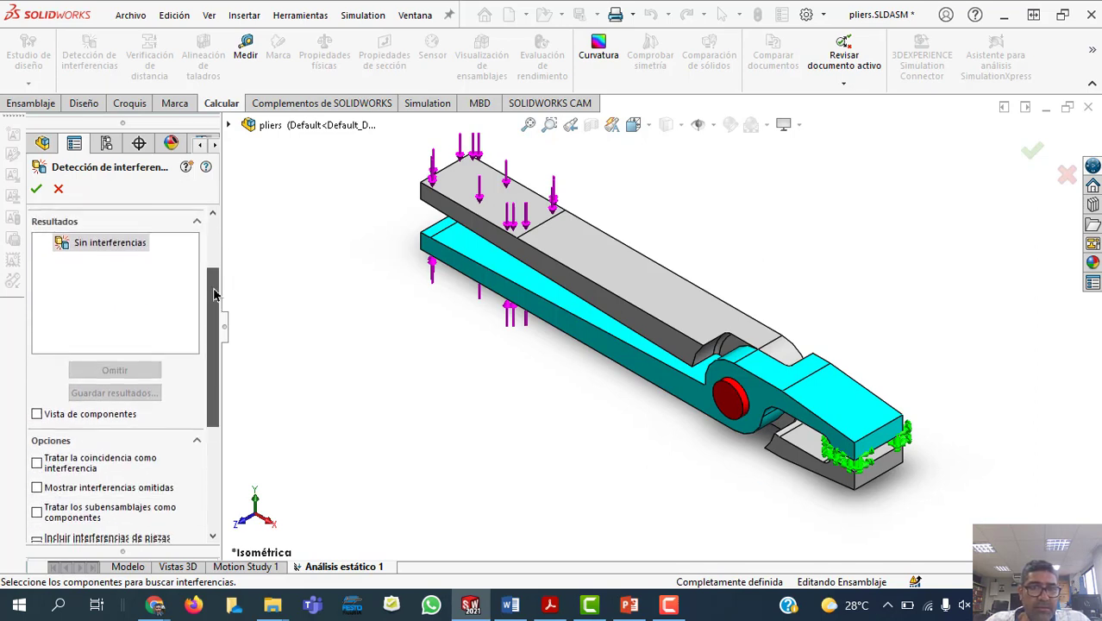
{"action": "left_click", "coordinate": [37, 463]}
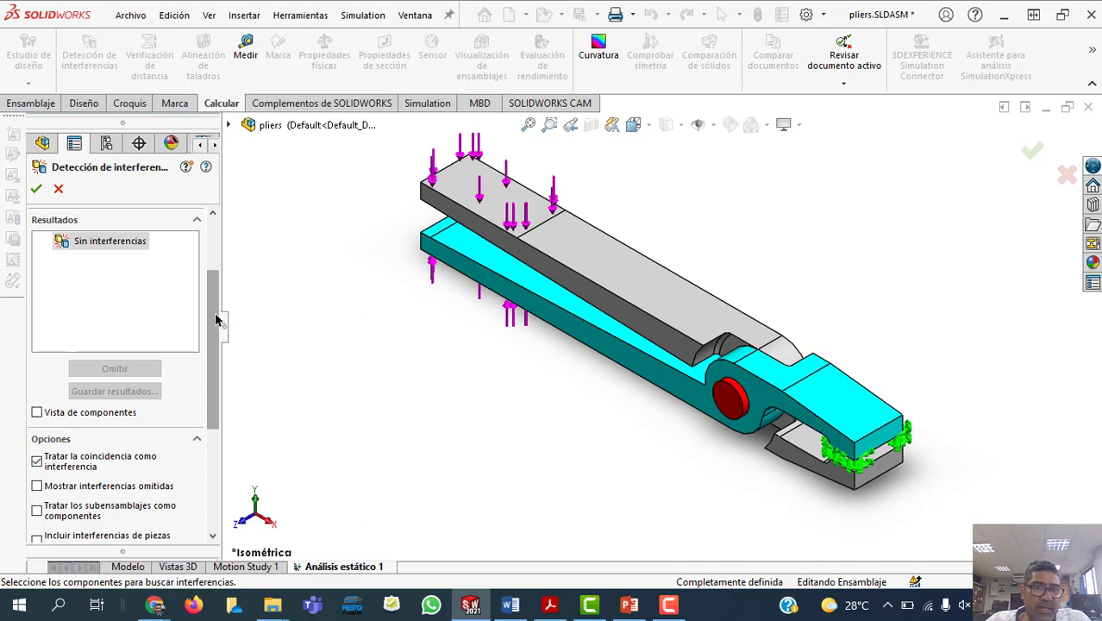
{"action": "scroll", "coordinate": [214, 290], "scroll_direction": "up", "scroll_amount": 2}
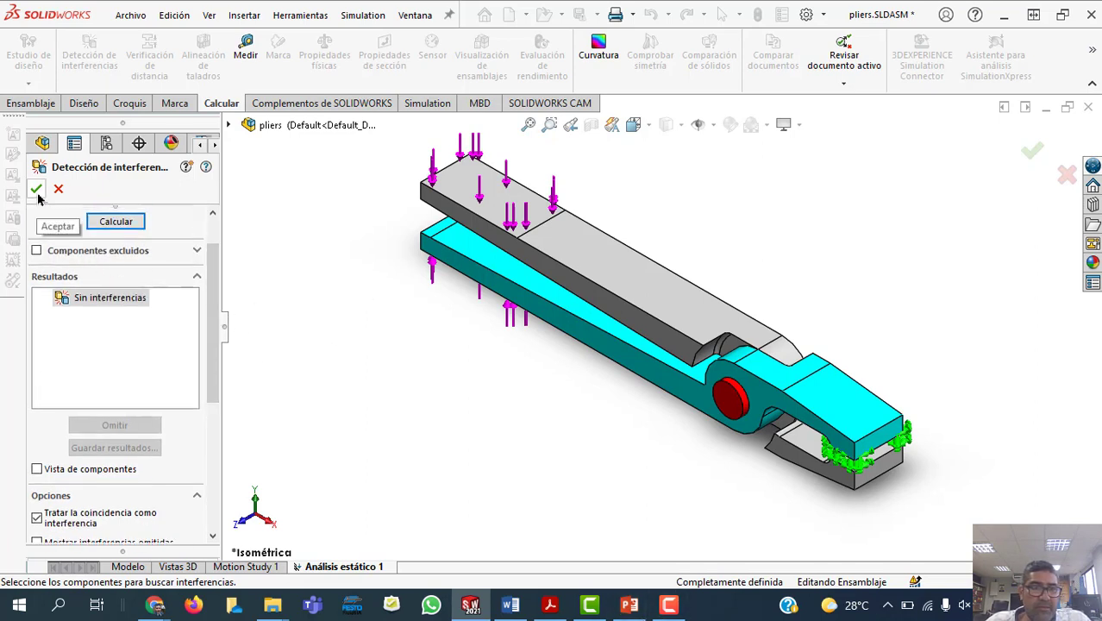
{"action": "left_click", "coordinate": [115, 222]}
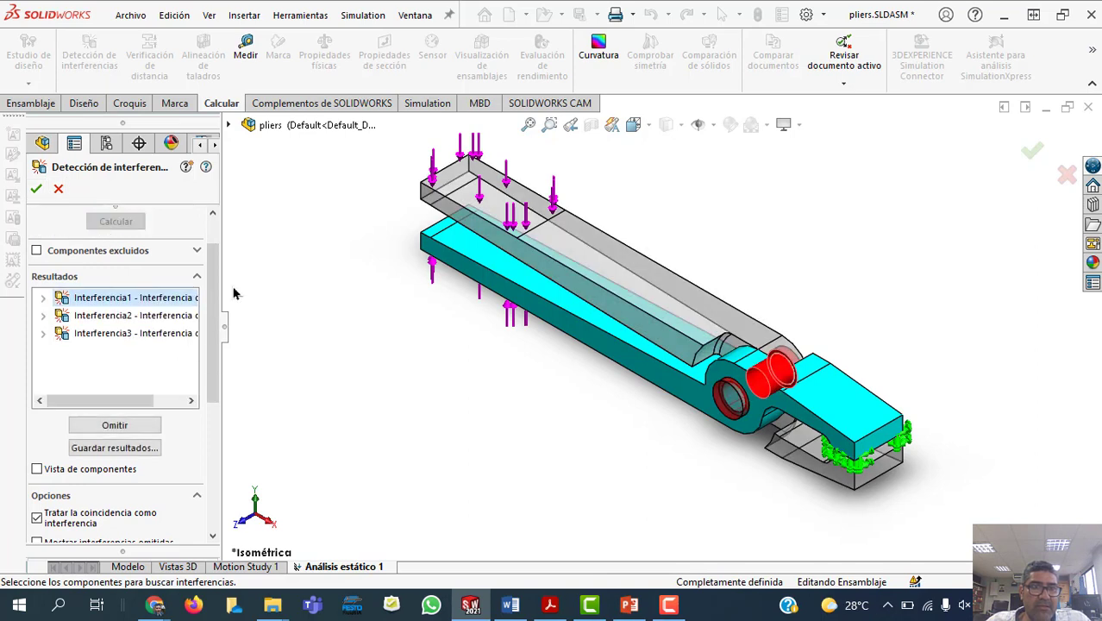
Step: Examine the first coincident interference and highlight each of its two components in the model
{"action": "left_click_drag", "start_coordinate": [213, 279], "coordinate": [209, 250]}
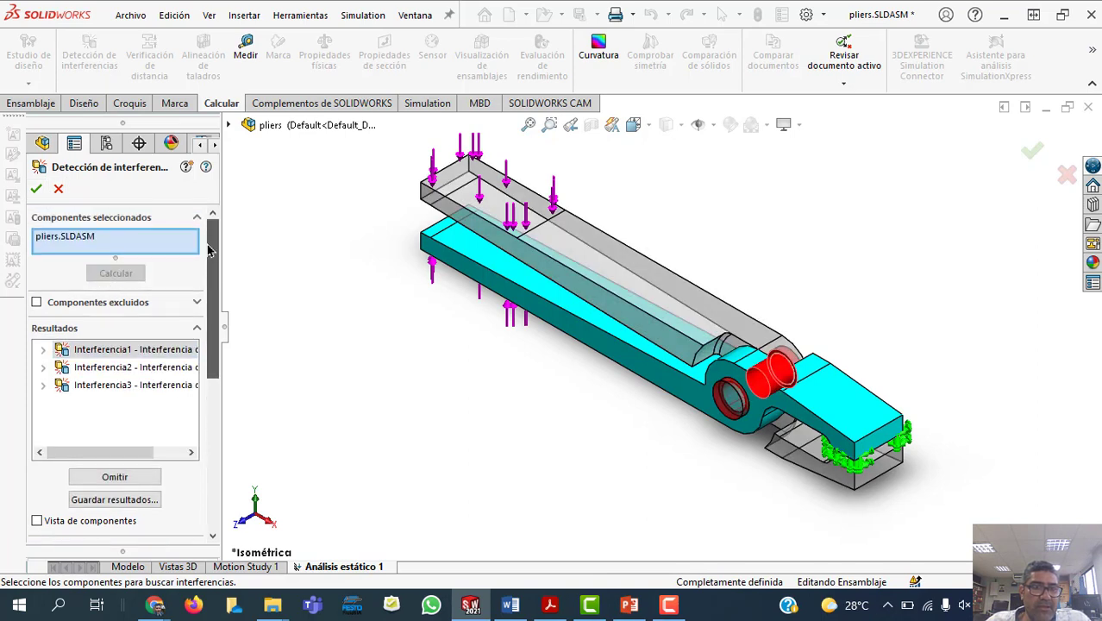
{"action": "left_click", "coordinate": [214, 387]}
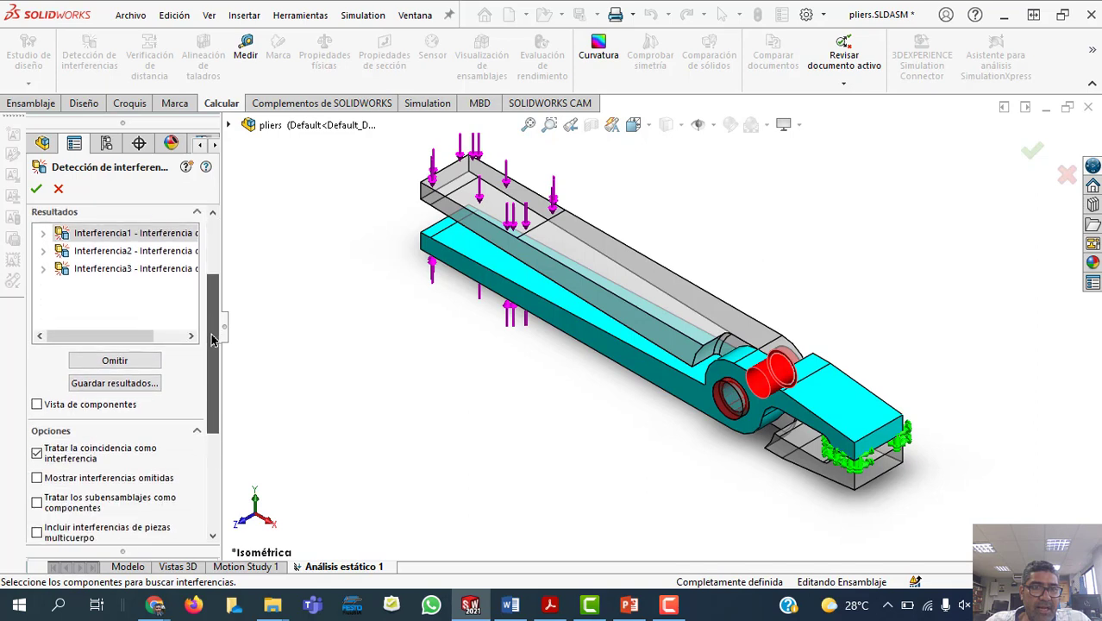
{"action": "left_click_drag", "start_coordinate": [211, 339], "coordinate": [211, 259]}
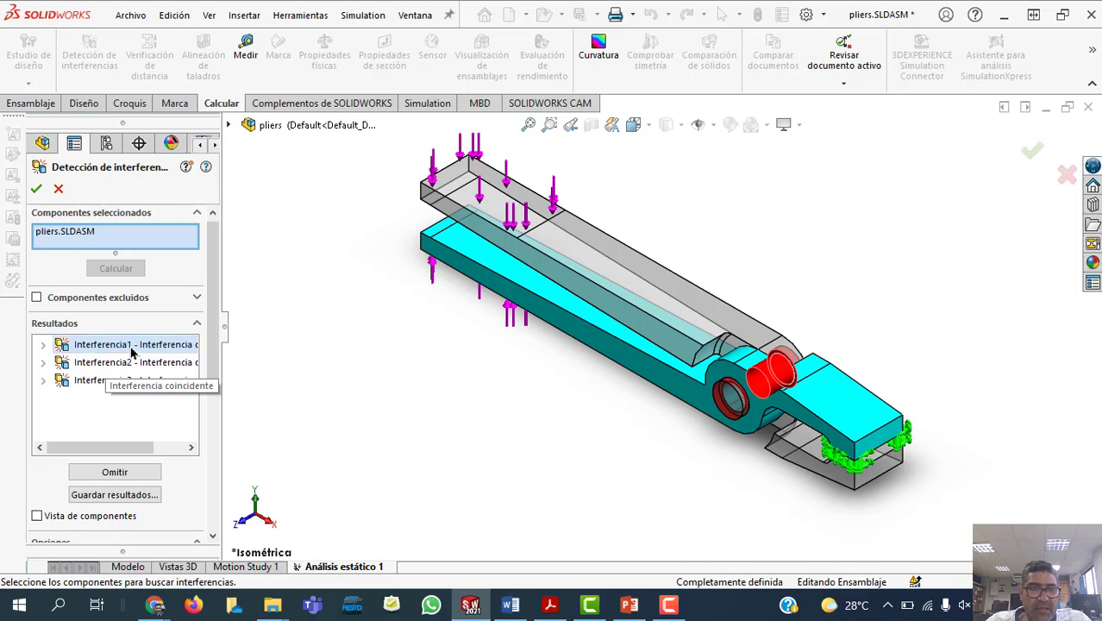
{"action": "left_click_drag", "start_coordinate": [222, 350], "coordinate": [403, 350]}
{"action": "left_click", "coordinate": [45, 346]}
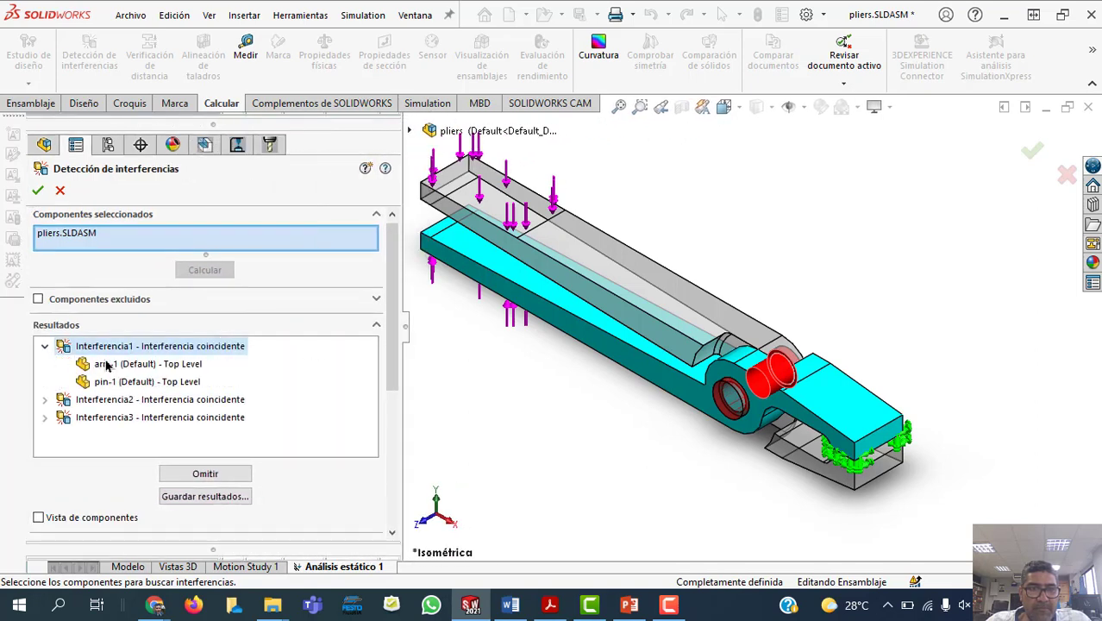
{"action": "left_click", "coordinate": [112, 364]}
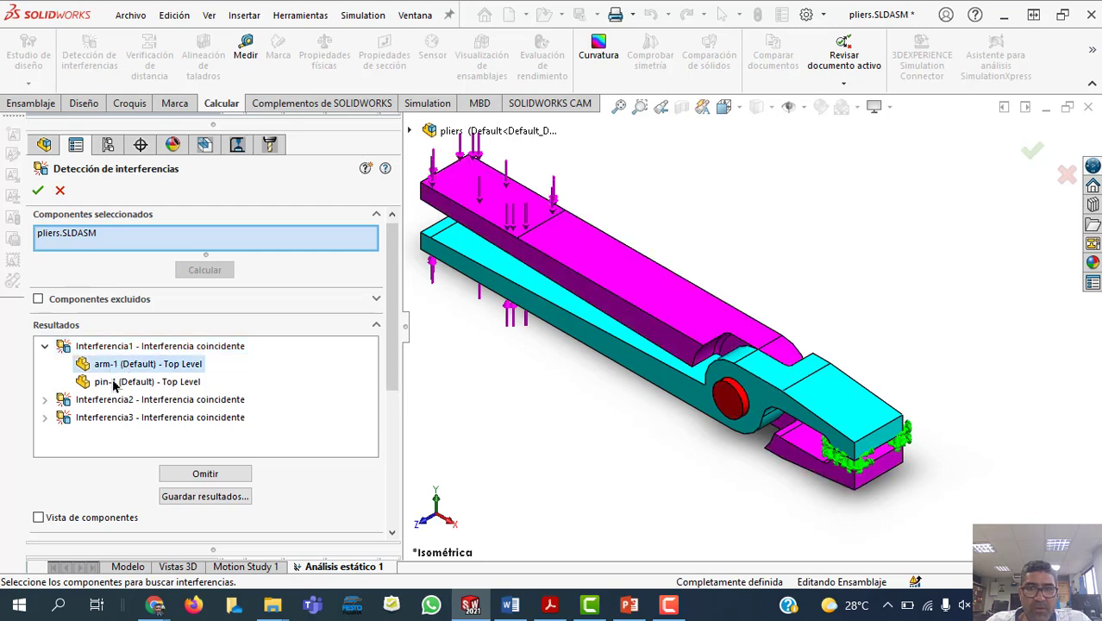
{"action": "left_click", "coordinate": [114, 382]}
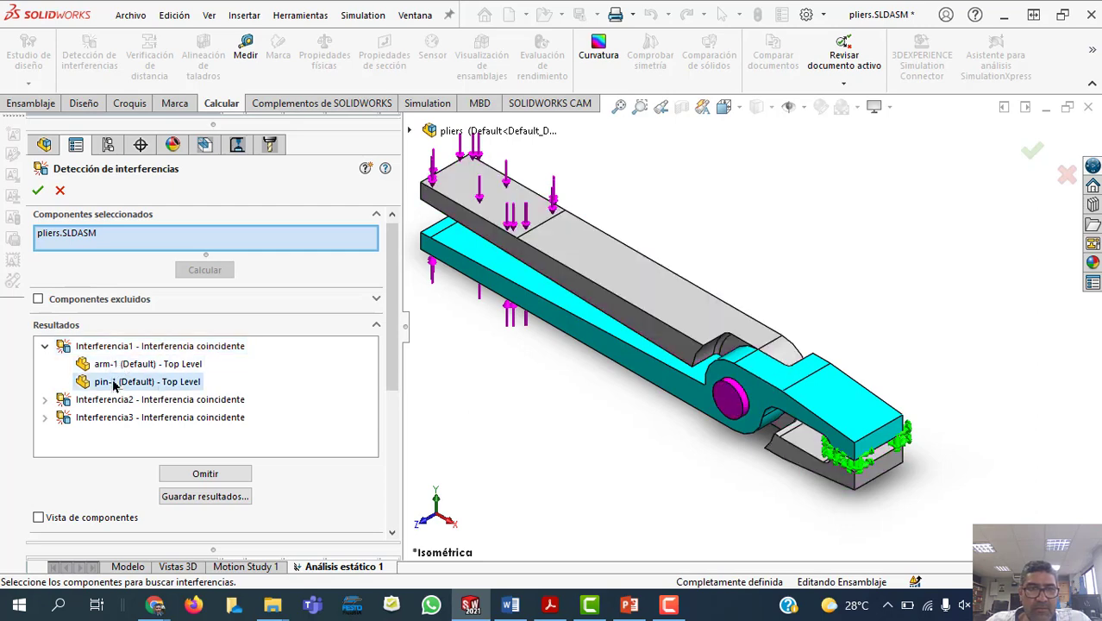
Step: Examine the second coincident interference and highlight each of the components involved
{"action": "left_click", "coordinate": [45, 399]}
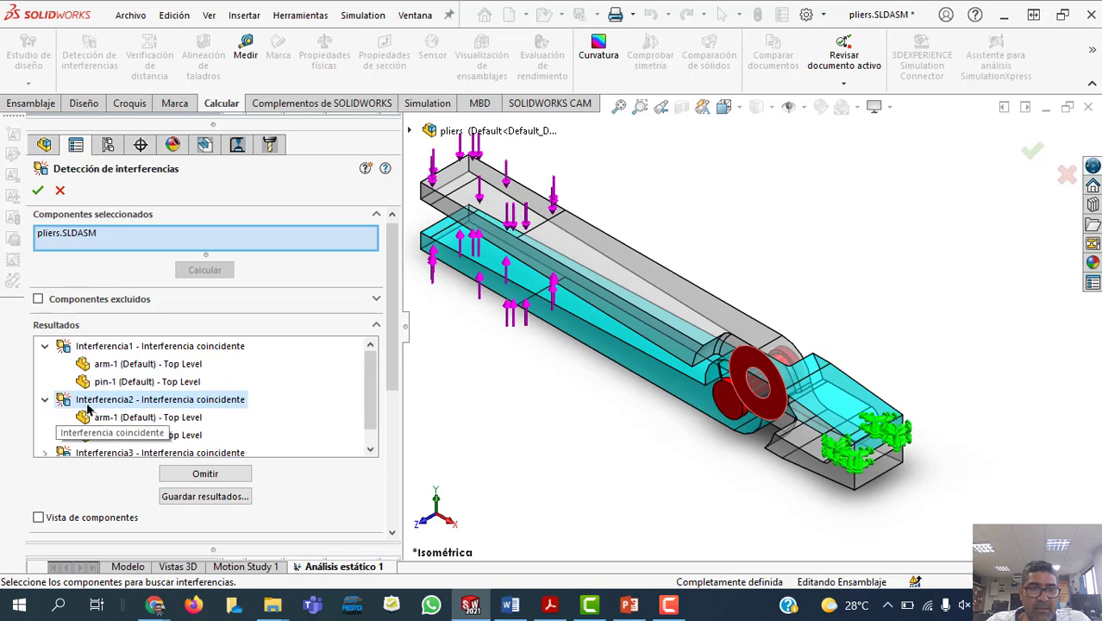
{"action": "left_click", "coordinate": [109, 417]}
{"action": "left_click", "coordinate": [117, 435]}
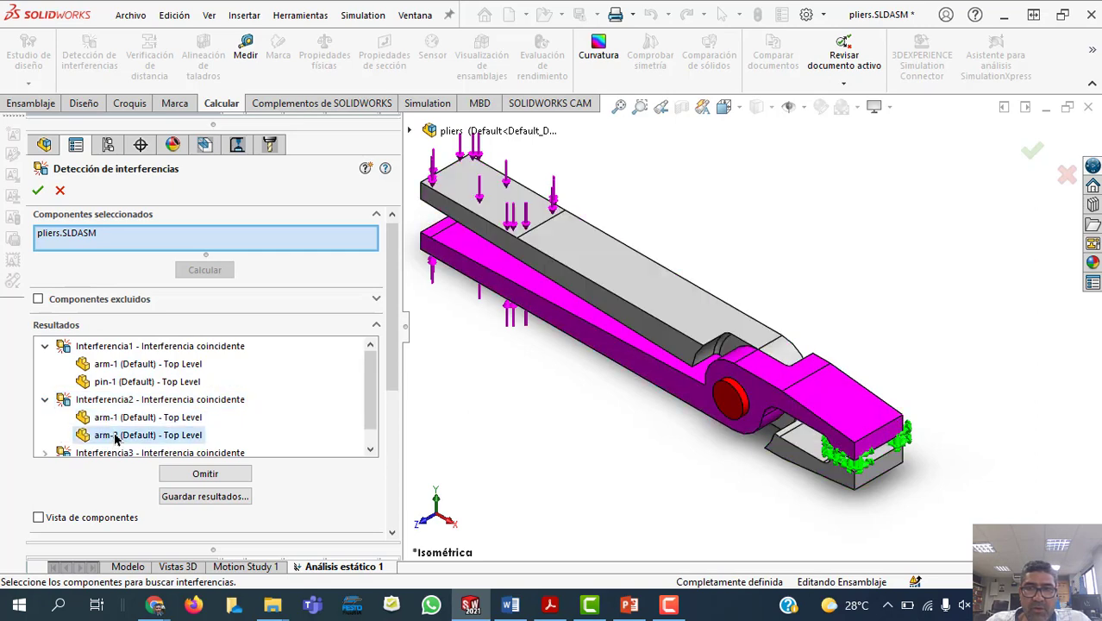
Step: Examine the components of the third coincident interference, review the detection options, and close the interference check
{"action": "scroll", "coordinate": [375, 364], "scroll_direction": "down", "scroll_amount": 1}
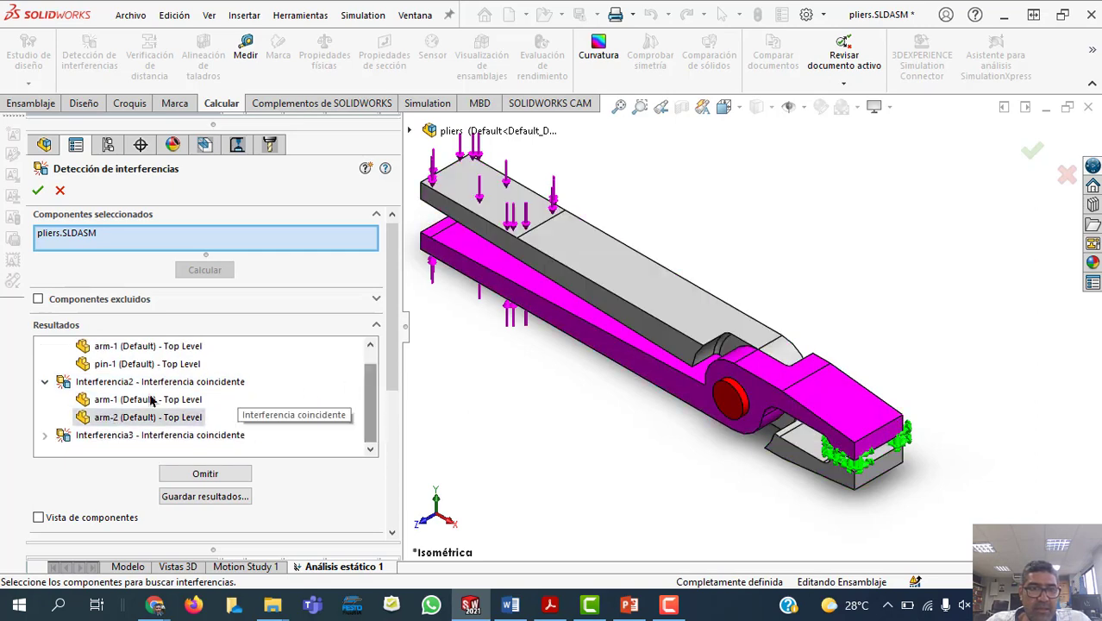
{"action": "left_click", "coordinate": [49, 436]}
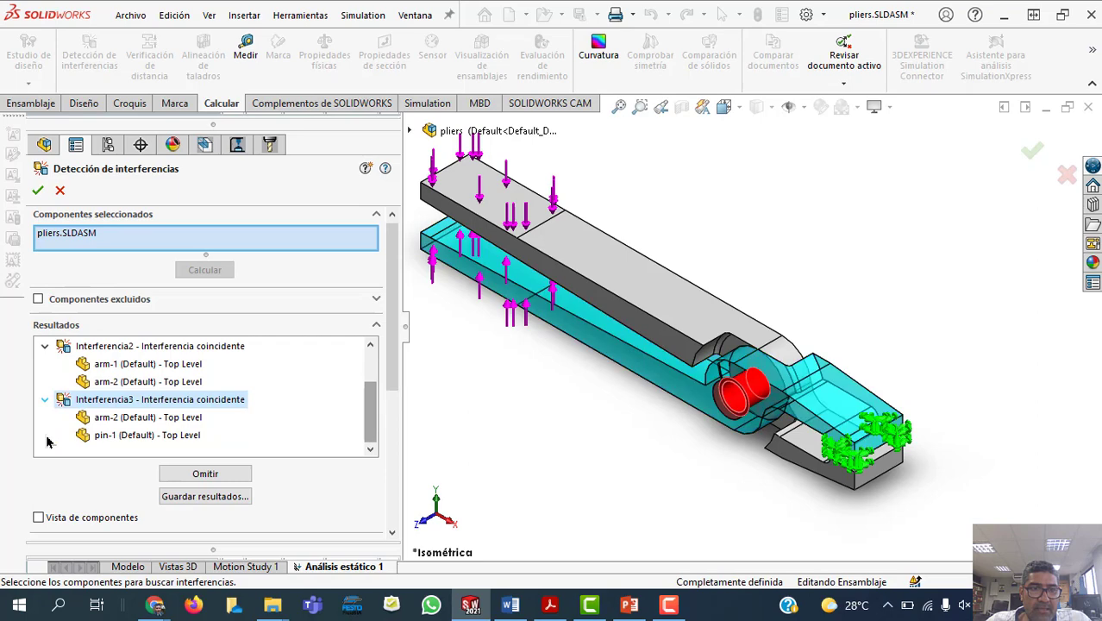
{"action": "left_click", "coordinate": [110, 420]}
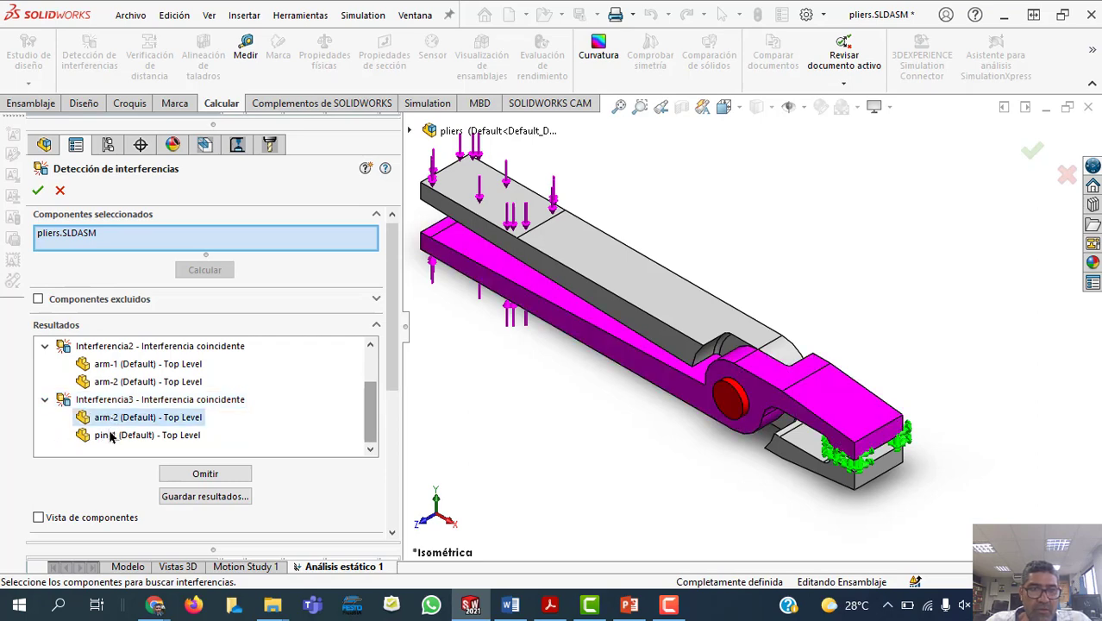
{"action": "left_click", "coordinate": [113, 437]}
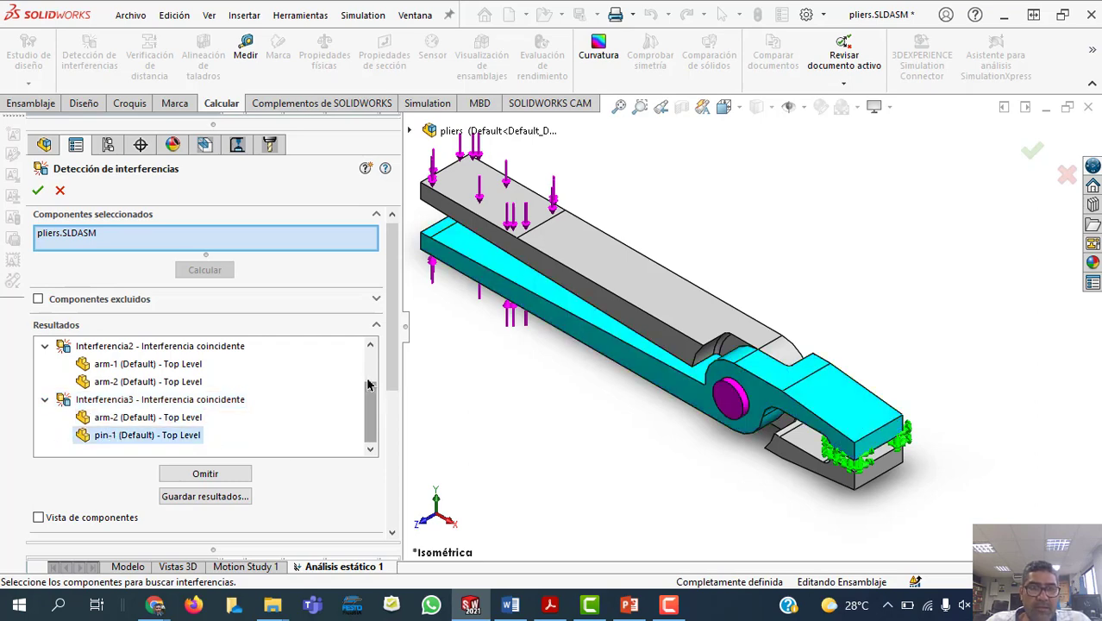
{"action": "left_click_drag", "start_coordinate": [390, 343], "coordinate": [386, 422]}
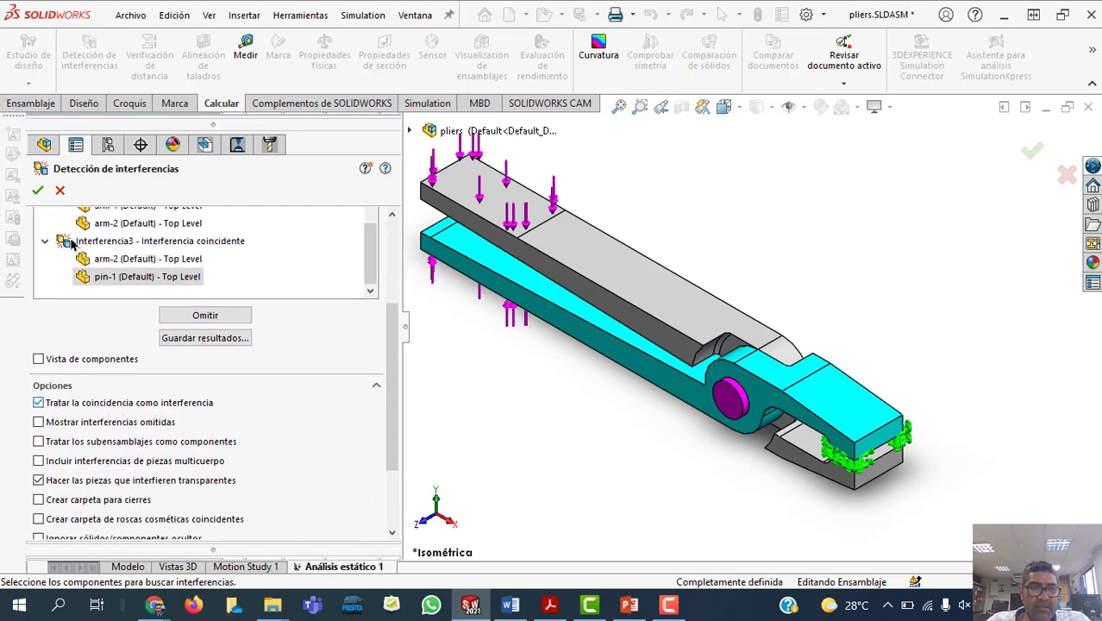
{"action": "left_click", "coordinate": [37, 192]}
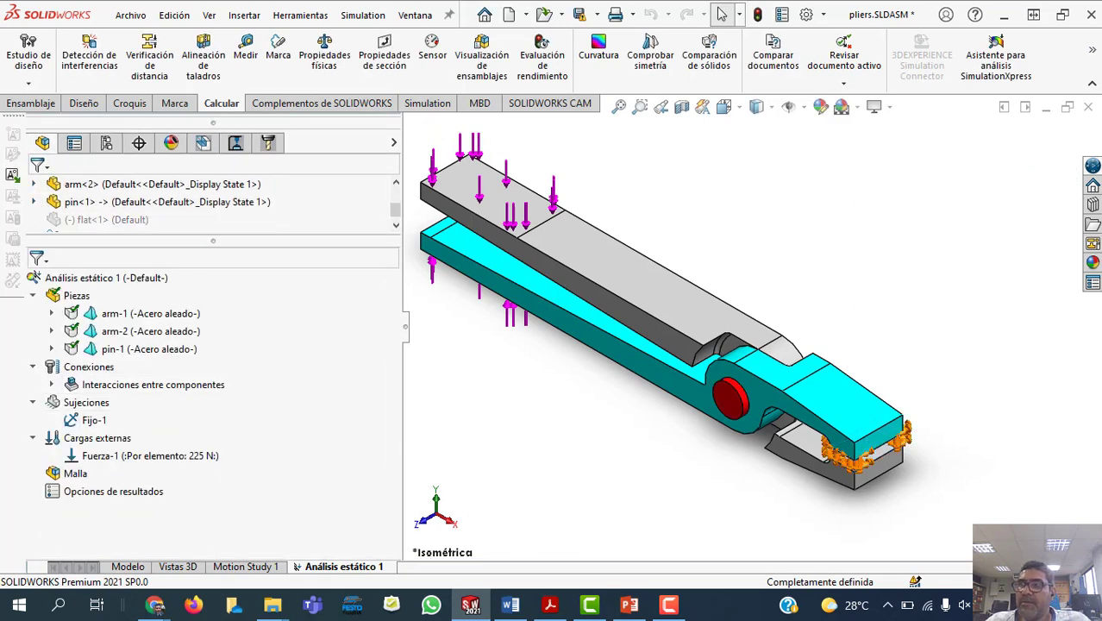
{"action": "key", "text": "alt+Tab"}
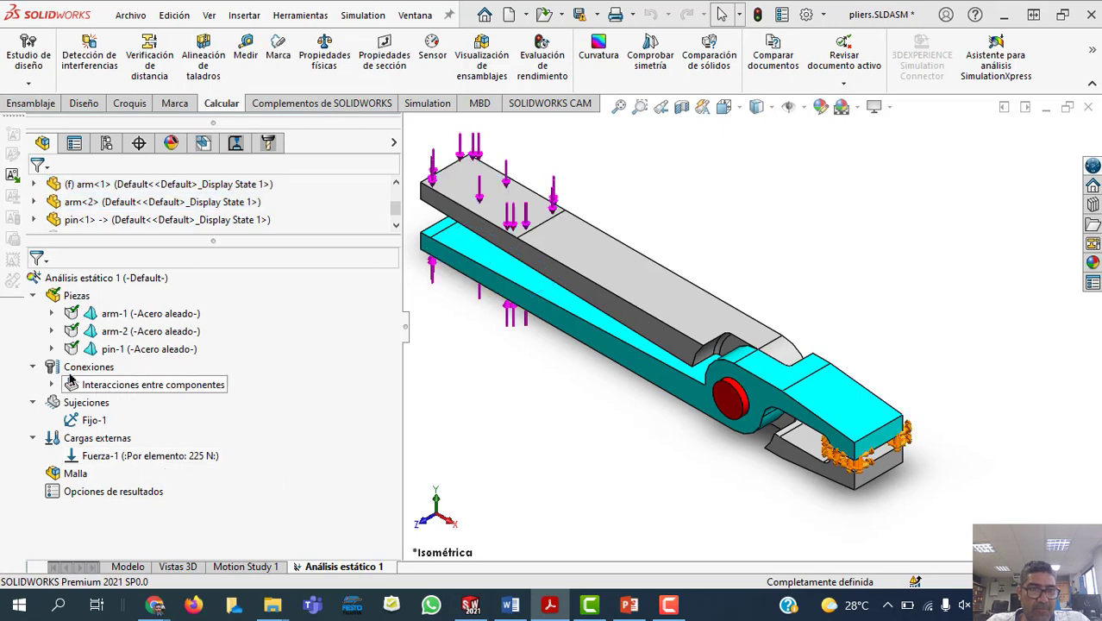
{"action": "left_click", "coordinate": [97, 391]}
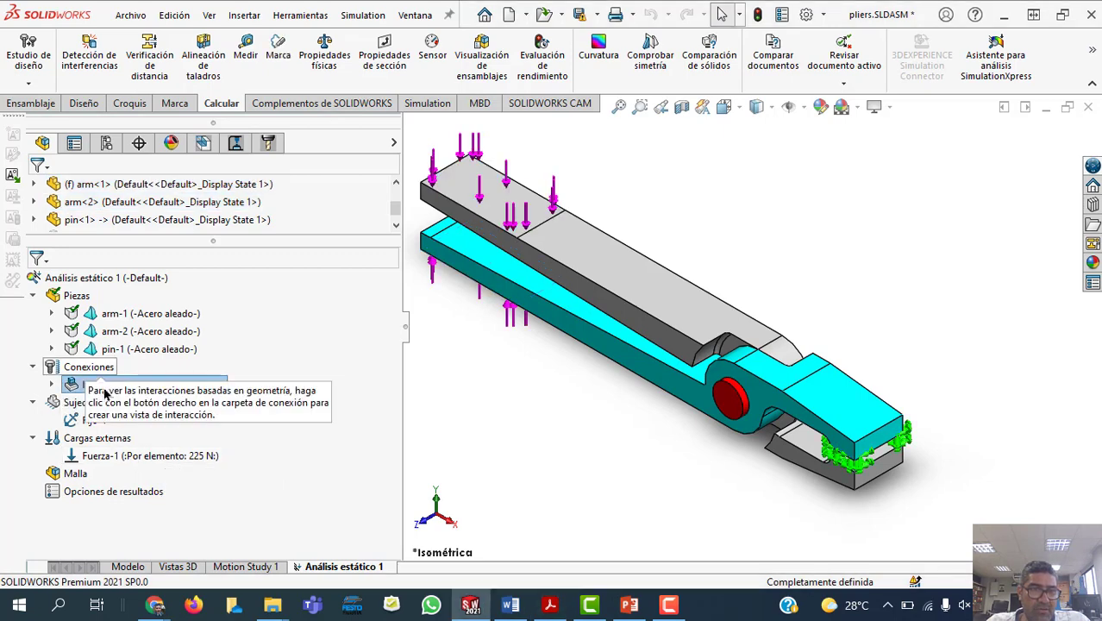
{"action": "right_click", "coordinate": [89, 386]}
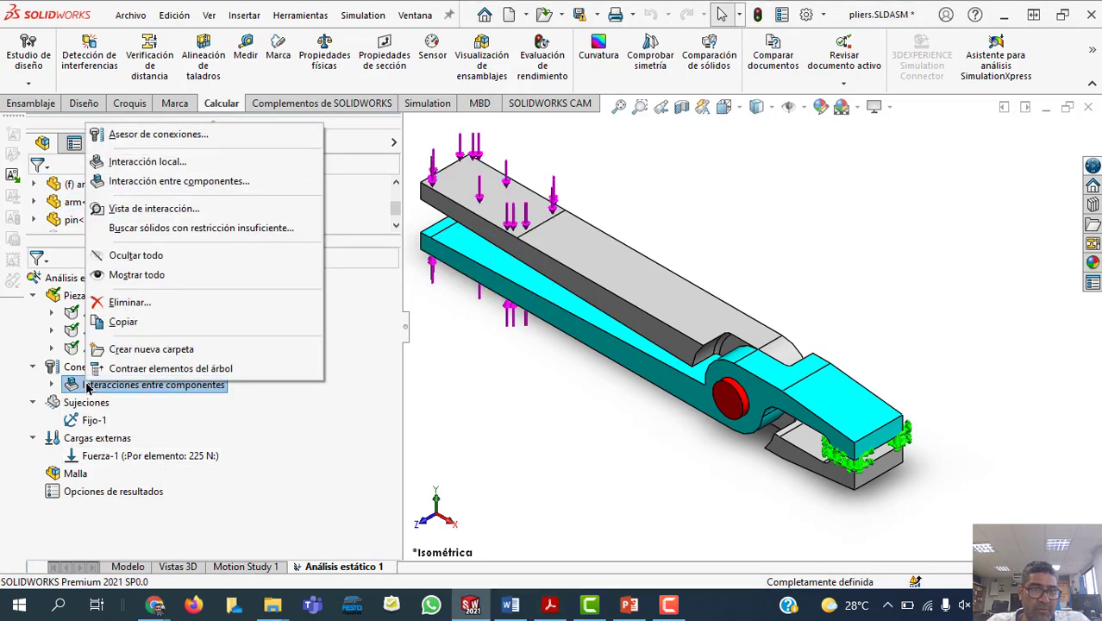
{"action": "key", "text": "Escape"}
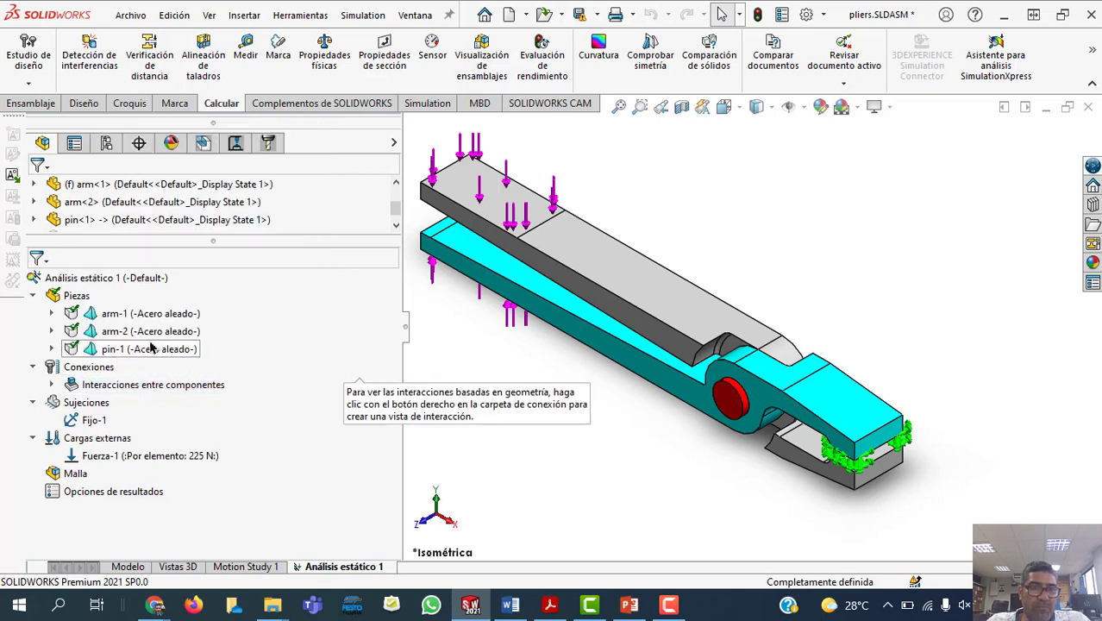
{"action": "right_click", "coordinate": [90, 370]}
{"action": "key", "text": "Escape"}
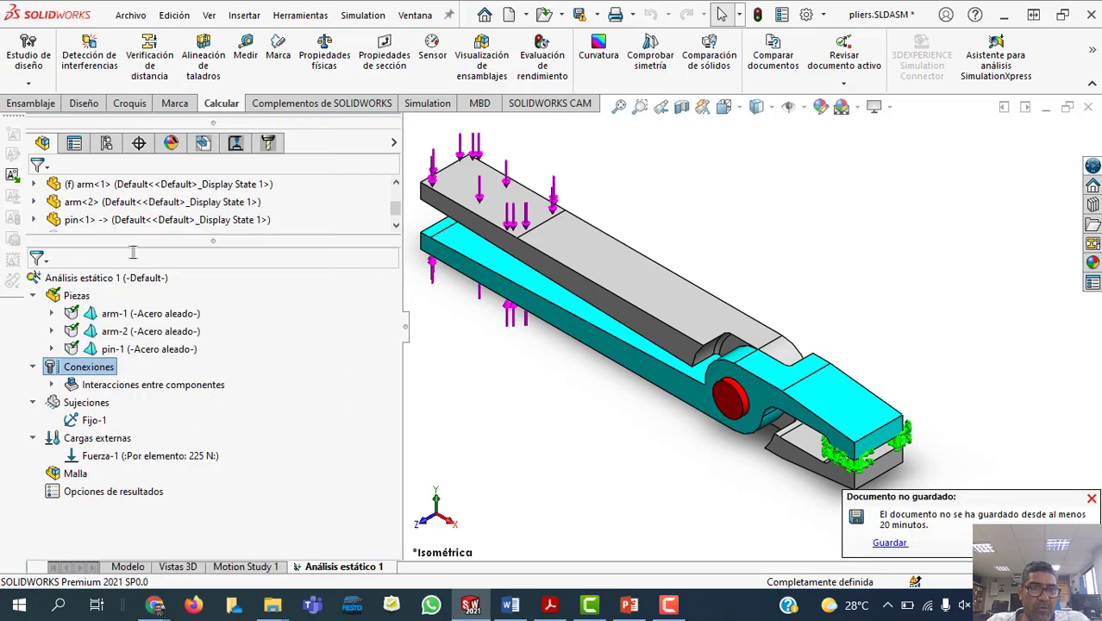
Step: Try to define a component interaction of type contact without selecting any components
{"action": "right_click", "coordinate": [89, 371]}
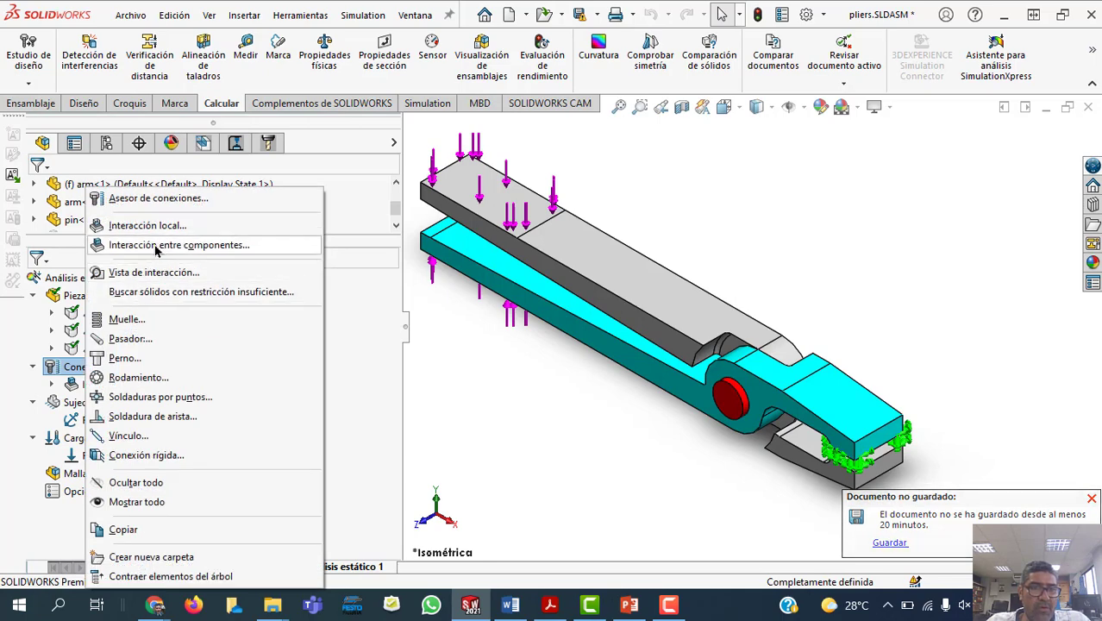
{"action": "left_click", "coordinate": [154, 249]}
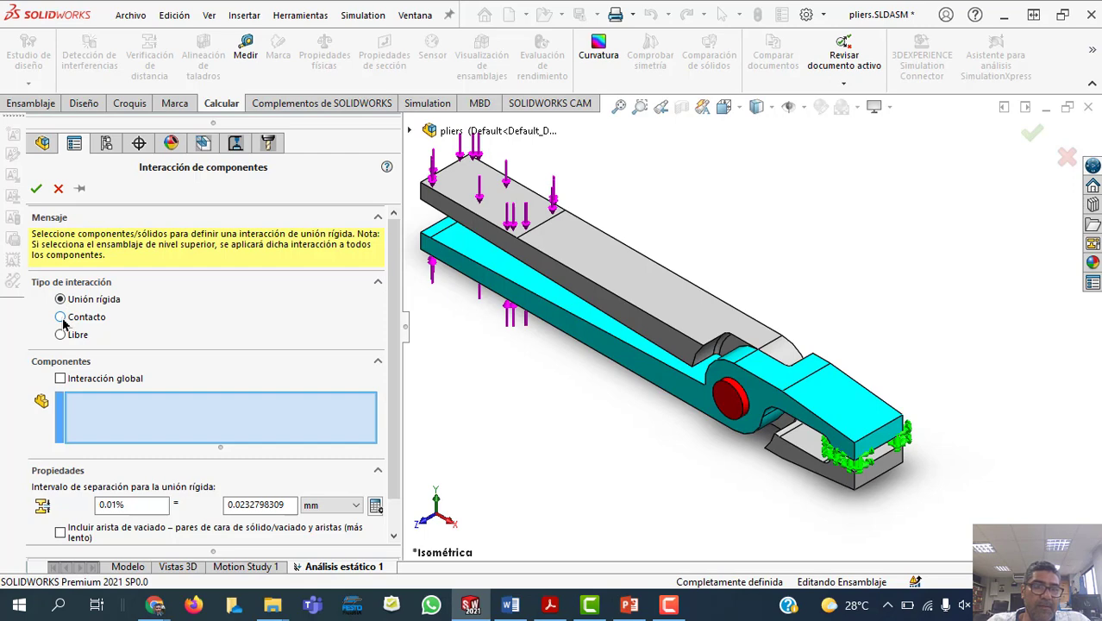
{"action": "left_click", "coordinate": [61, 318]}
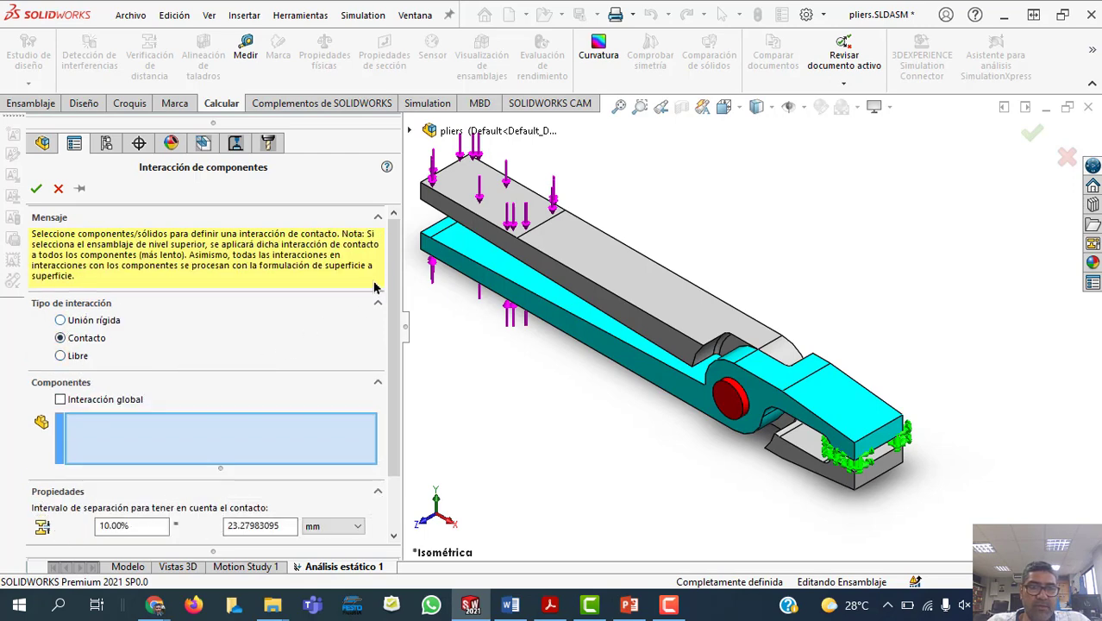
{"action": "left_click_drag", "start_coordinate": [394, 263], "coordinate": [393, 317]}
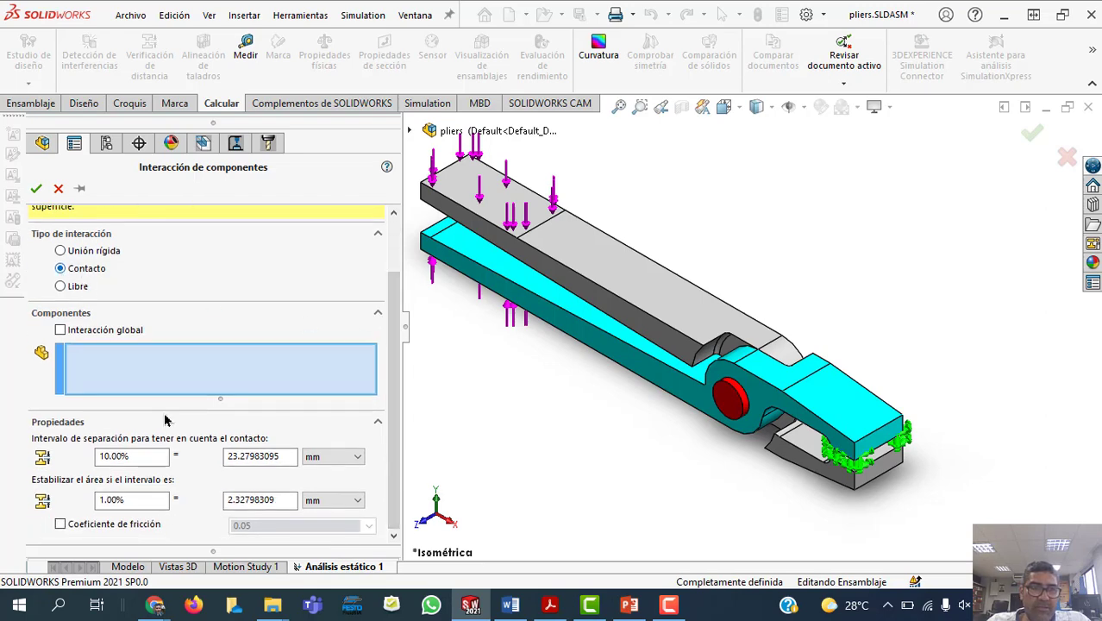
{"action": "left_click", "coordinate": [36, 189]}
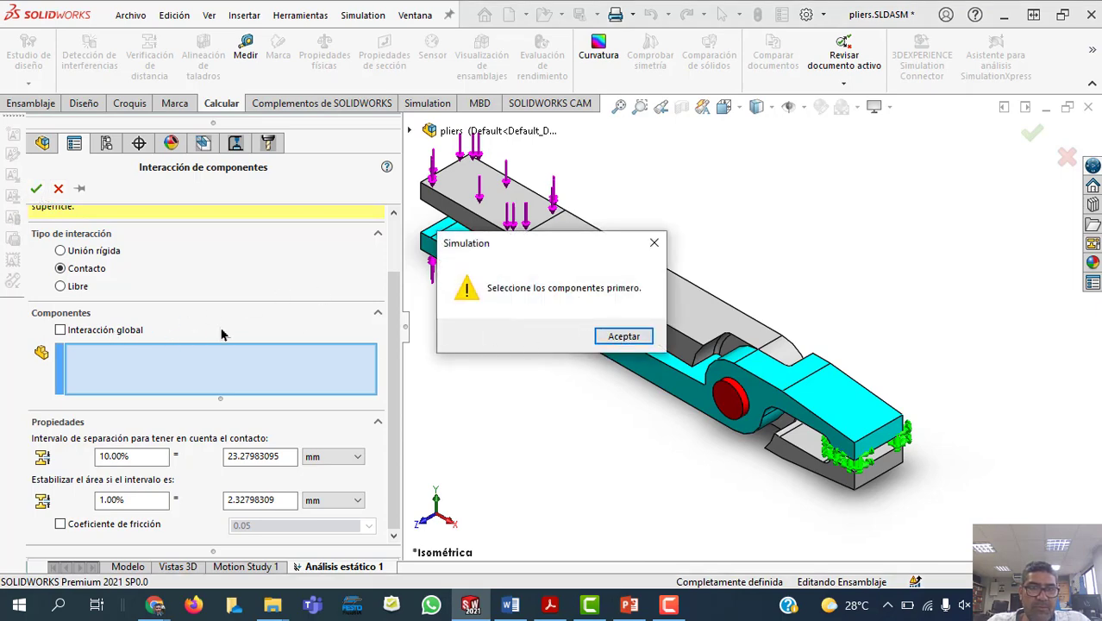
{"action": "left_click", "coordinate": [62, 330]}
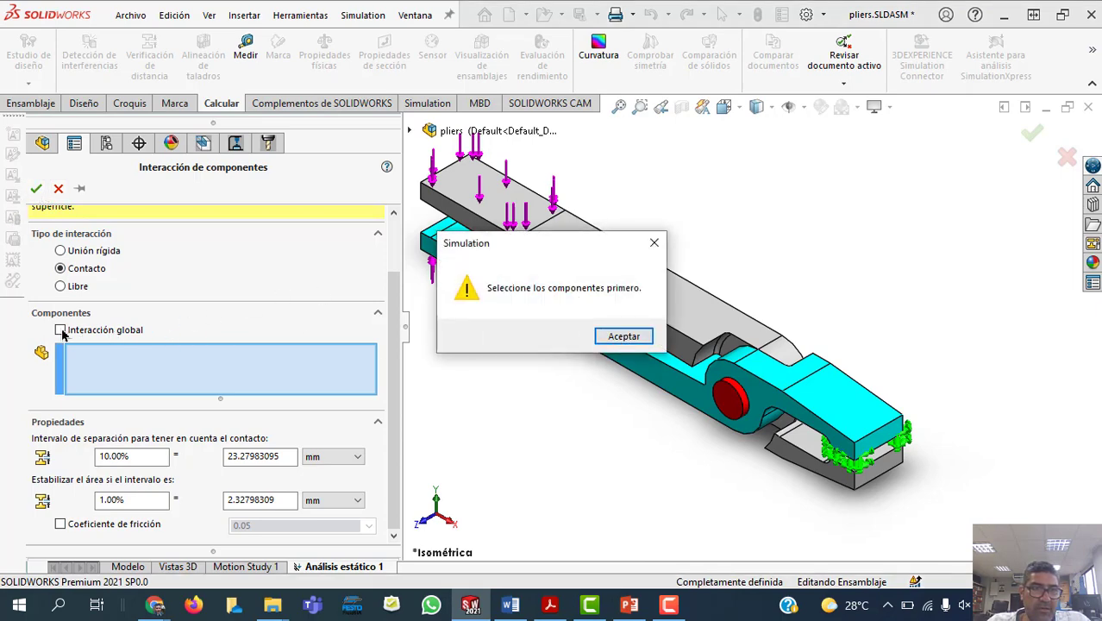
{"action": "left_click", "coordinate": [620, 335]}
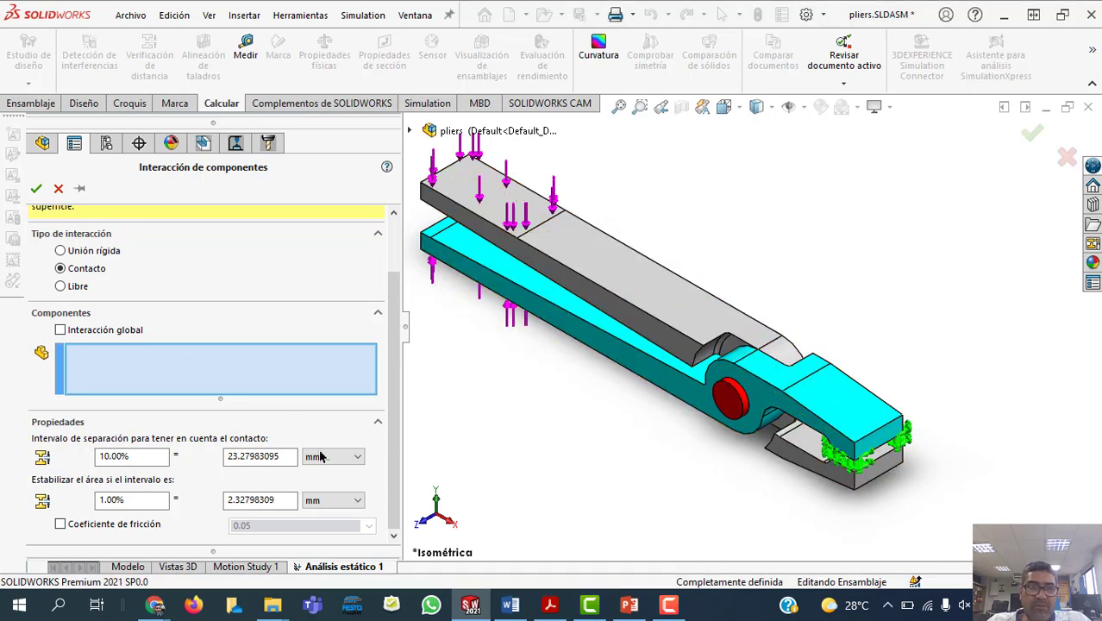
Step: Try to apply contact as a second global interaction on the top-level pliers assembly, then cancel the definition
{"action": "left_click", "coordinate": [61, 331]}
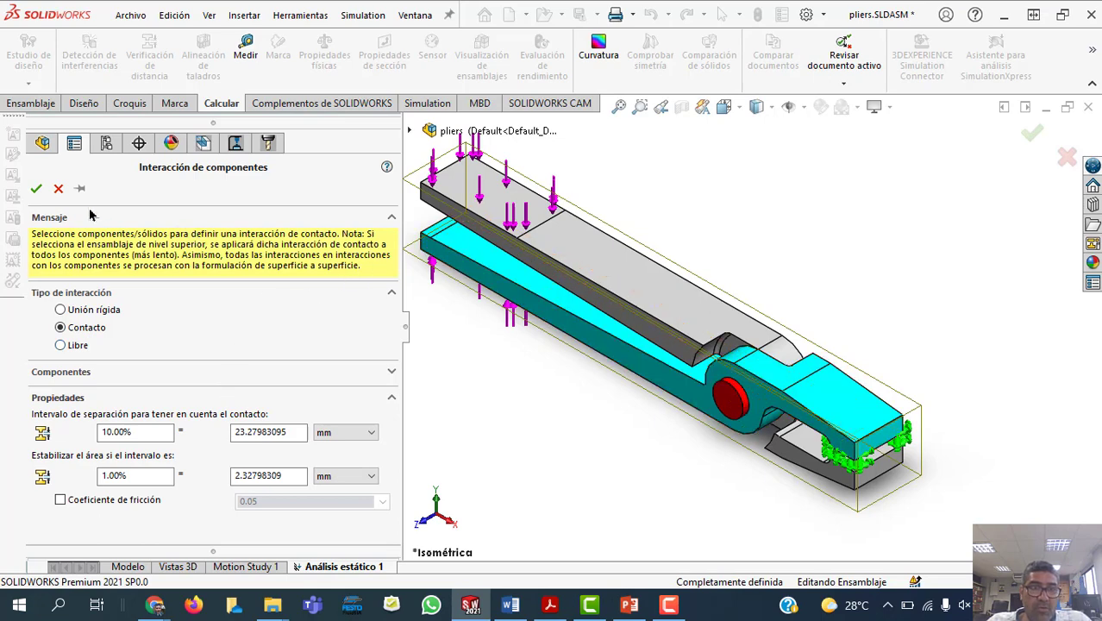
{"action": "left_click", "coordinate": [37, 190]}
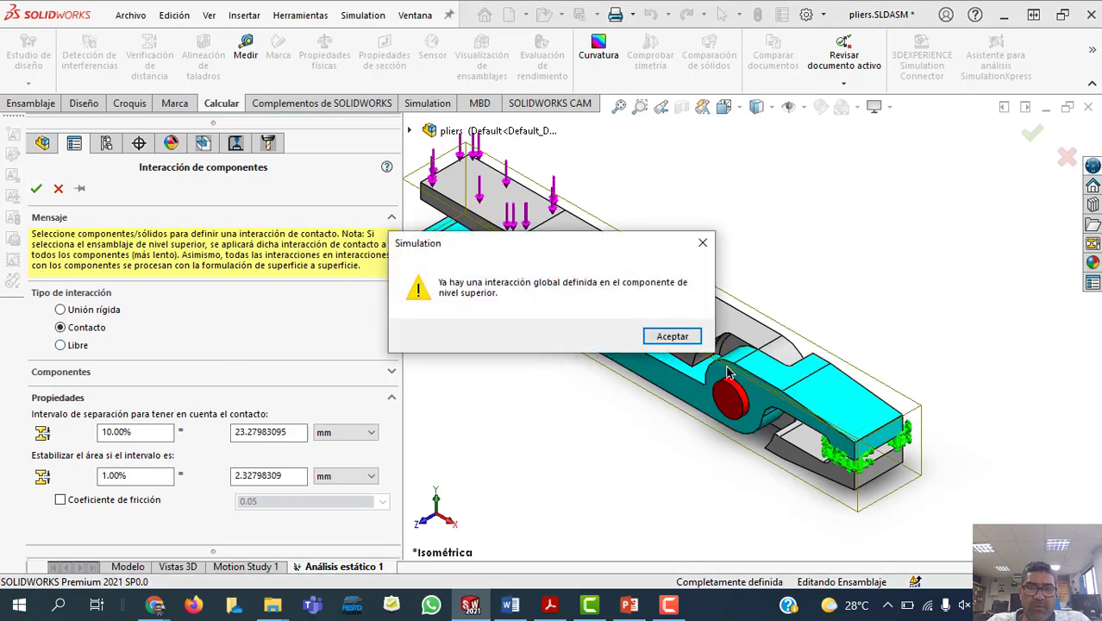
{"action": "left_click", "coordinate": [666, 337]}
{"action": "left_click", "coordinate": [89, 312]}
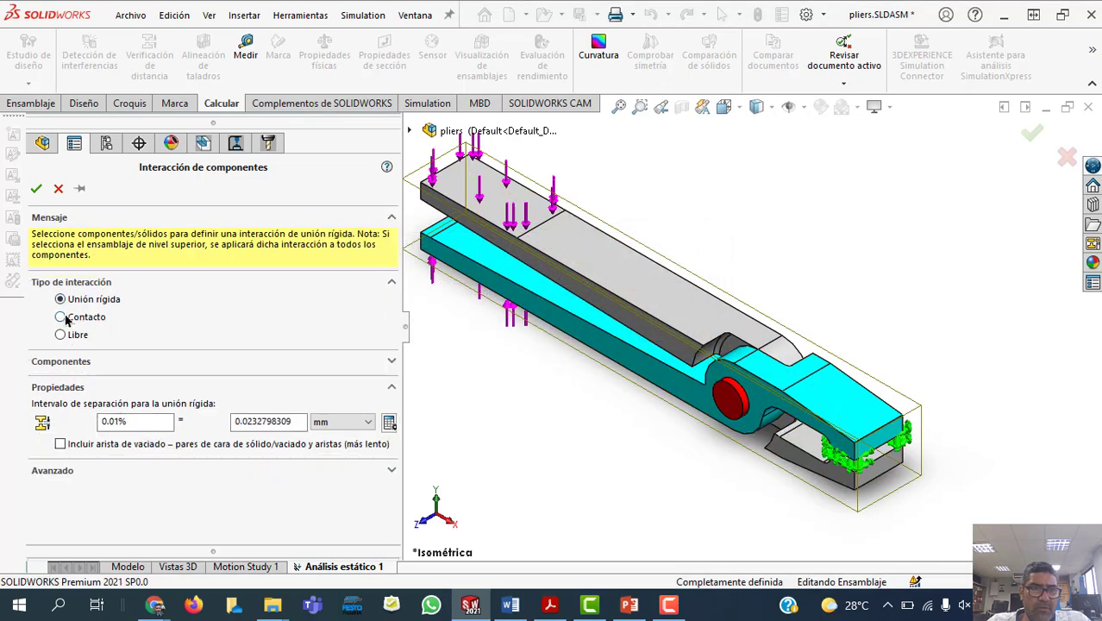
{"action": "left_click", "coordinate": [62, 326]}
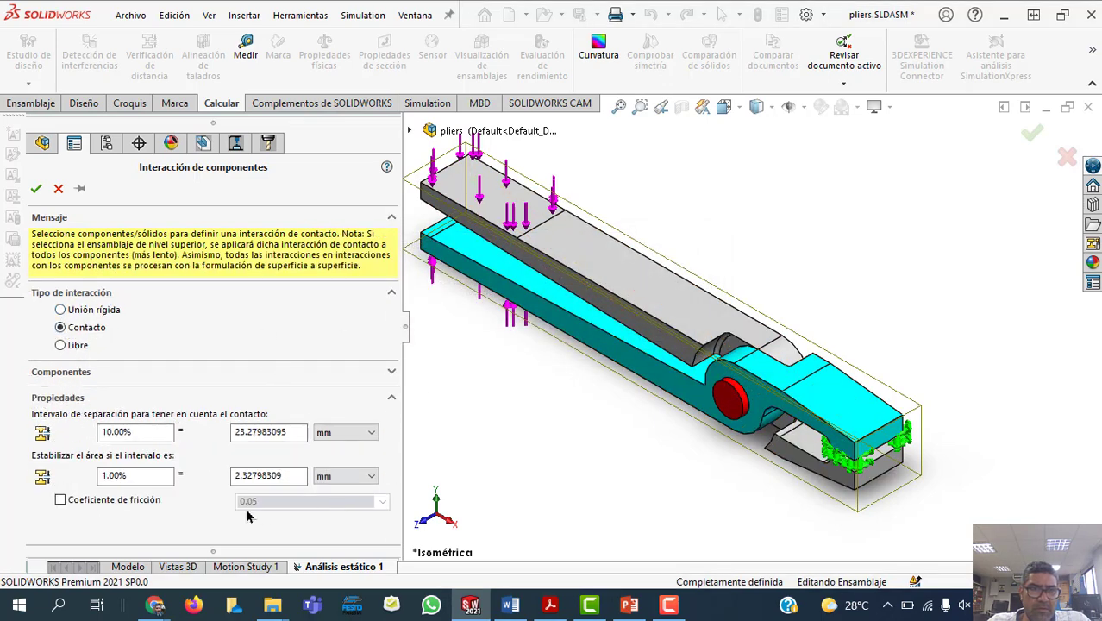
{"action": "left_click", "coordinate": [66, 373]}
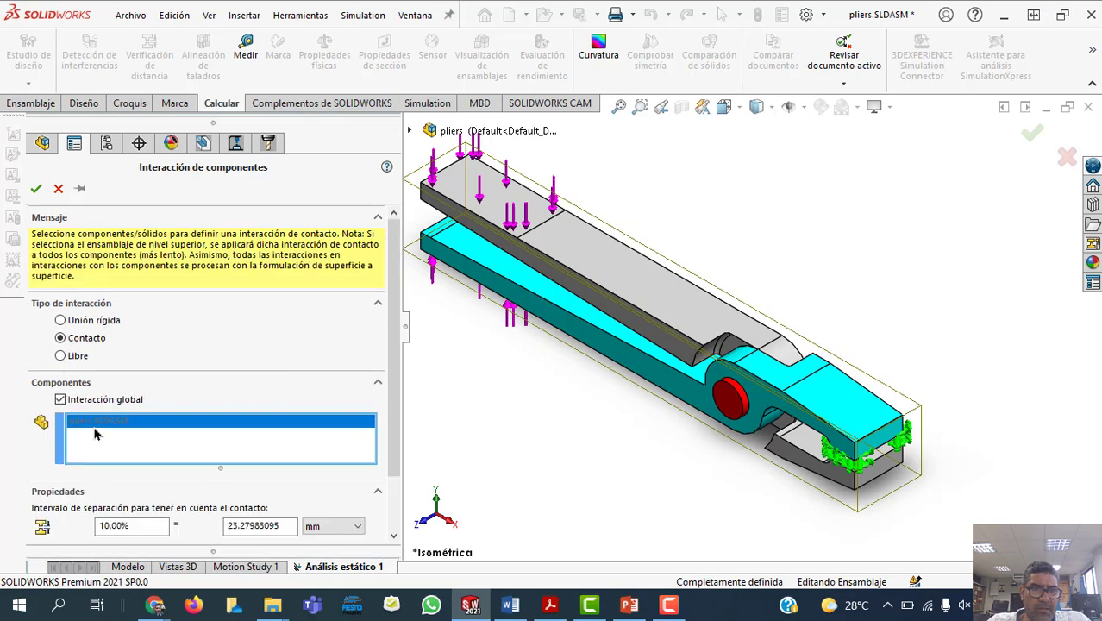
{"action": "left_click", "coordinate": [36, 189]}
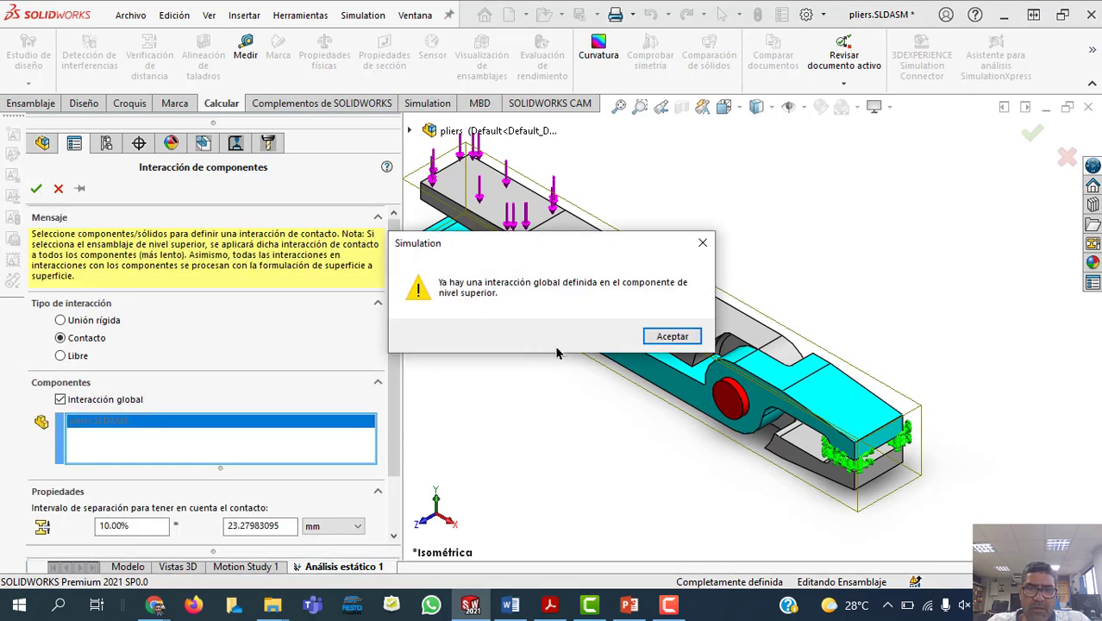
{"action": "left_click", "coordinate": [672, 336]}
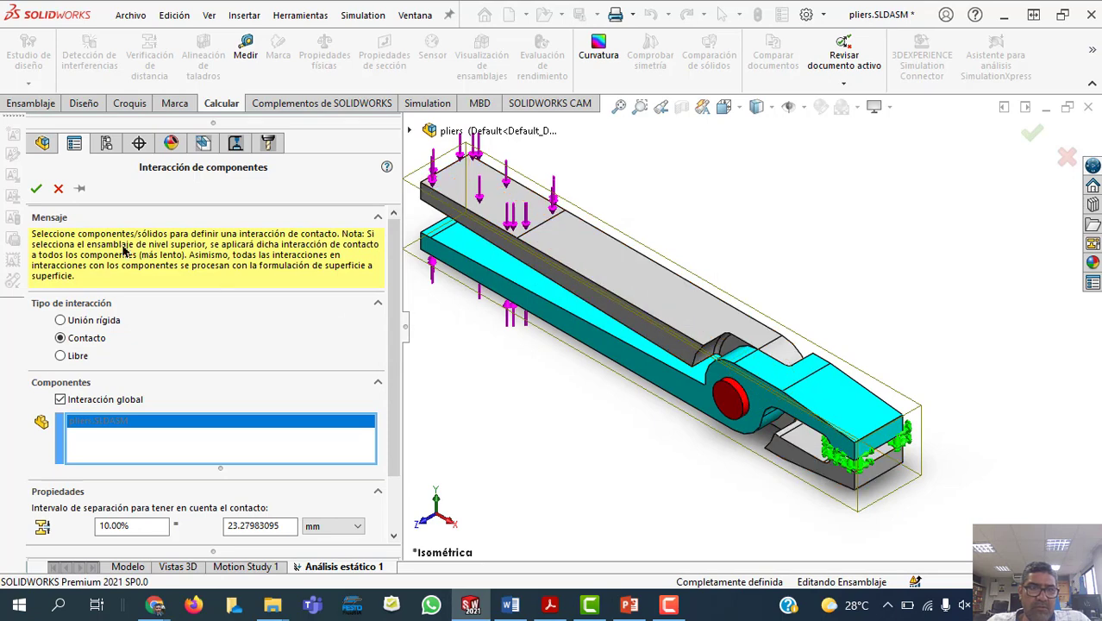
{"action": "left_click", "coordinate": [58, 189]}
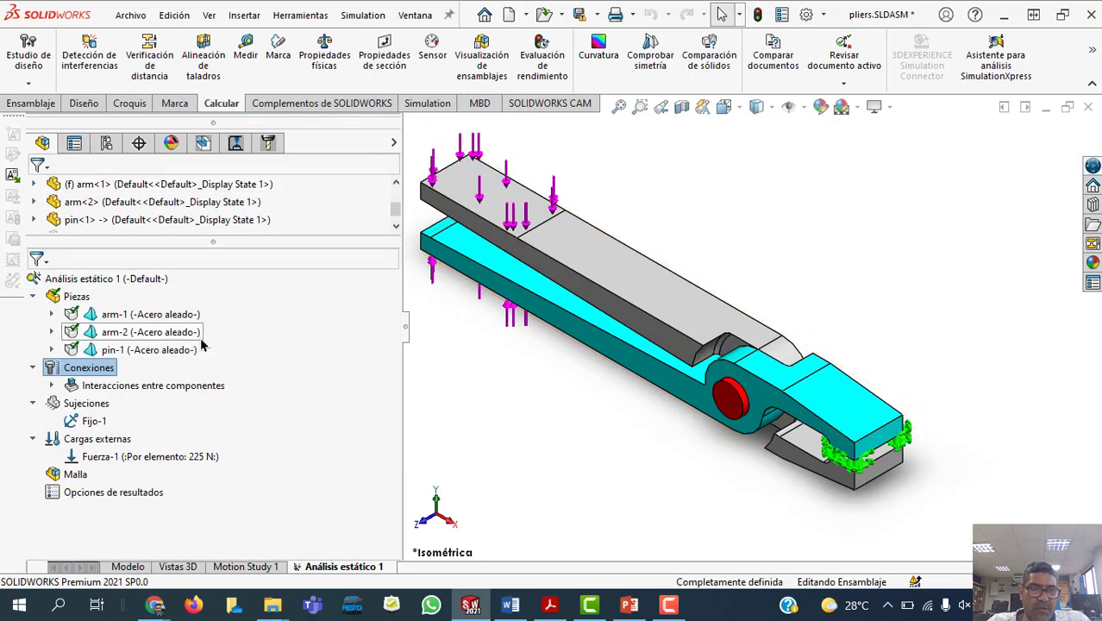
Step: Delete the existing bonded global interaction from the study's component interactions
{"action": "left_click", "coordinate": [52, 386]}
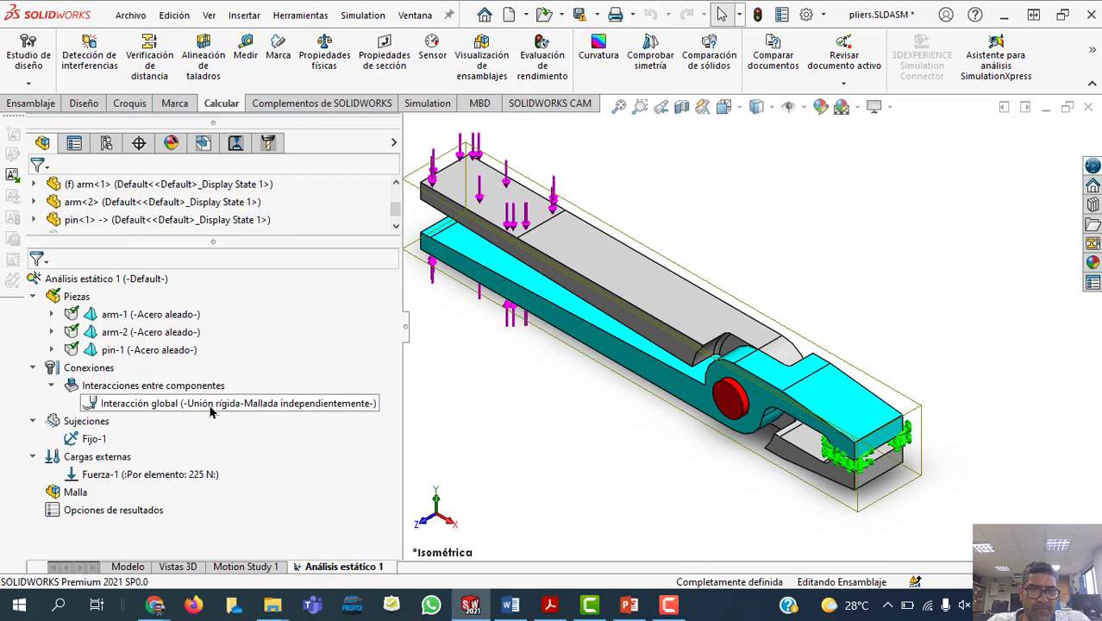
{"action": "left_click", "coordinate": [134, 407]}
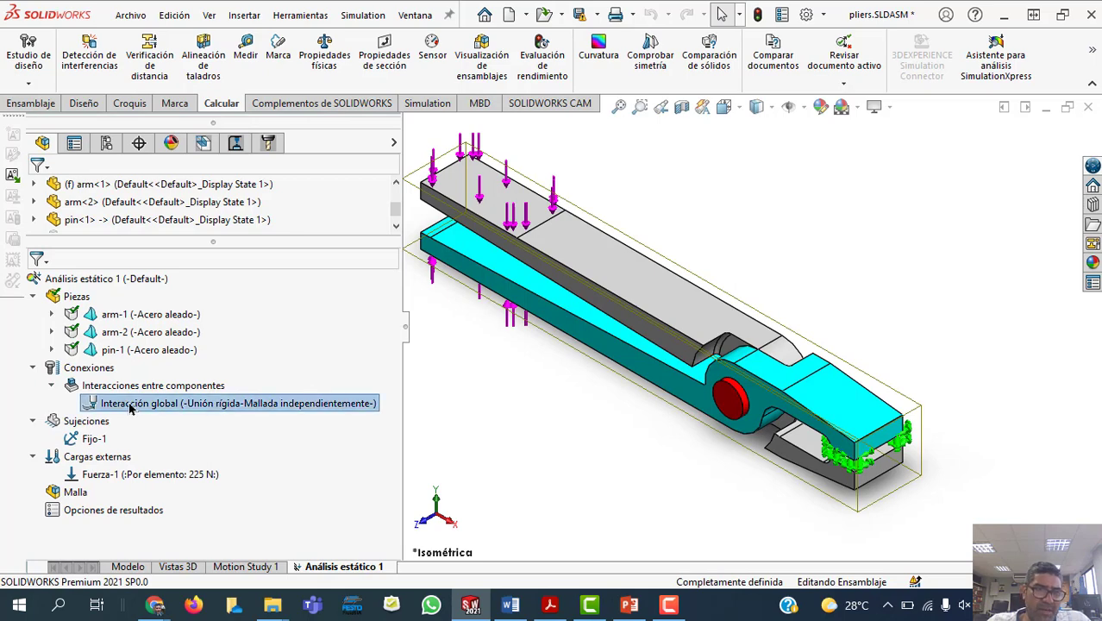
{"action": "right_click", "coordinate": [130, 407]}
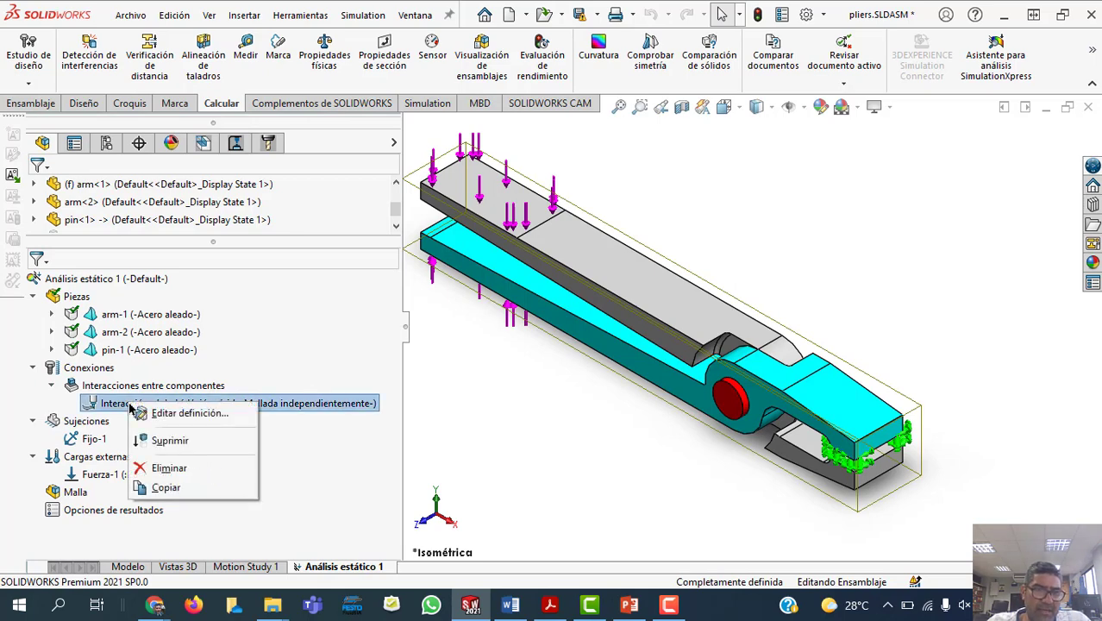
{"action": "left_click", "coordinate": [170, 467]}
{"action": "left_click", "coordinate": [609, 275]}
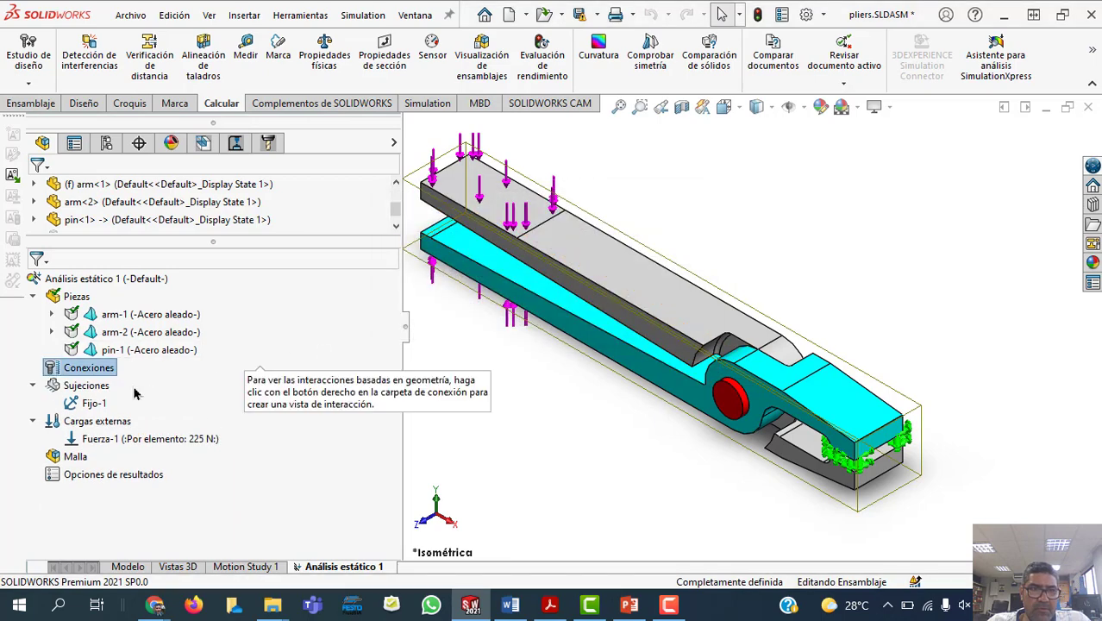
Step: Add a global component interaction of type contact for the whole pliers assembly and list it under the study's connections
{"action": "right_click", "coordinate": [71, 367]}
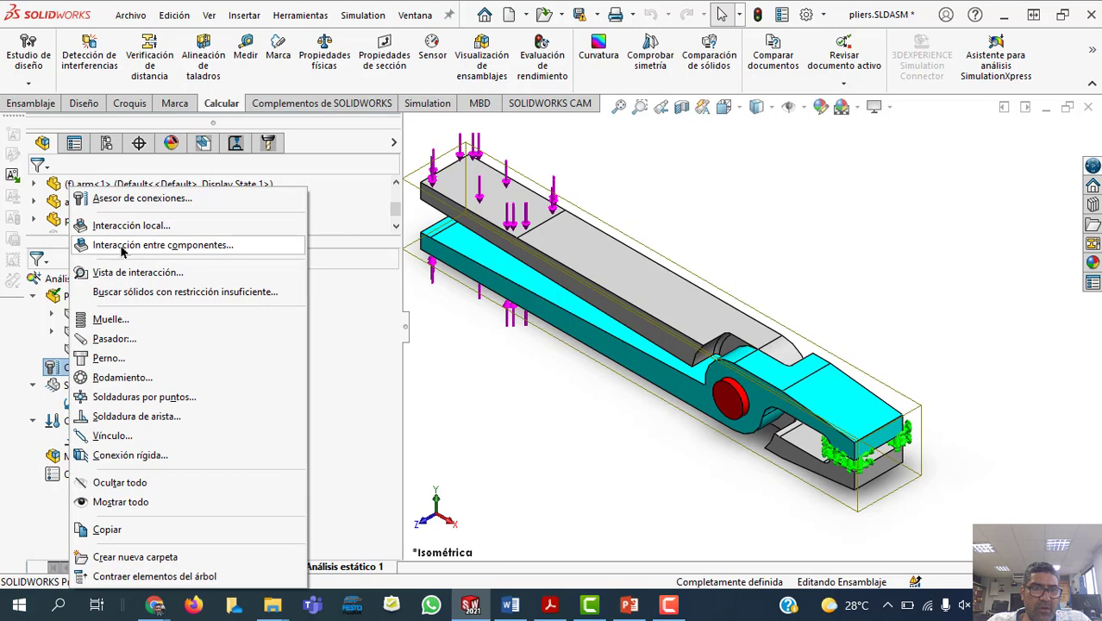
{"action": "left_click", "coordinate": [121, 248]}
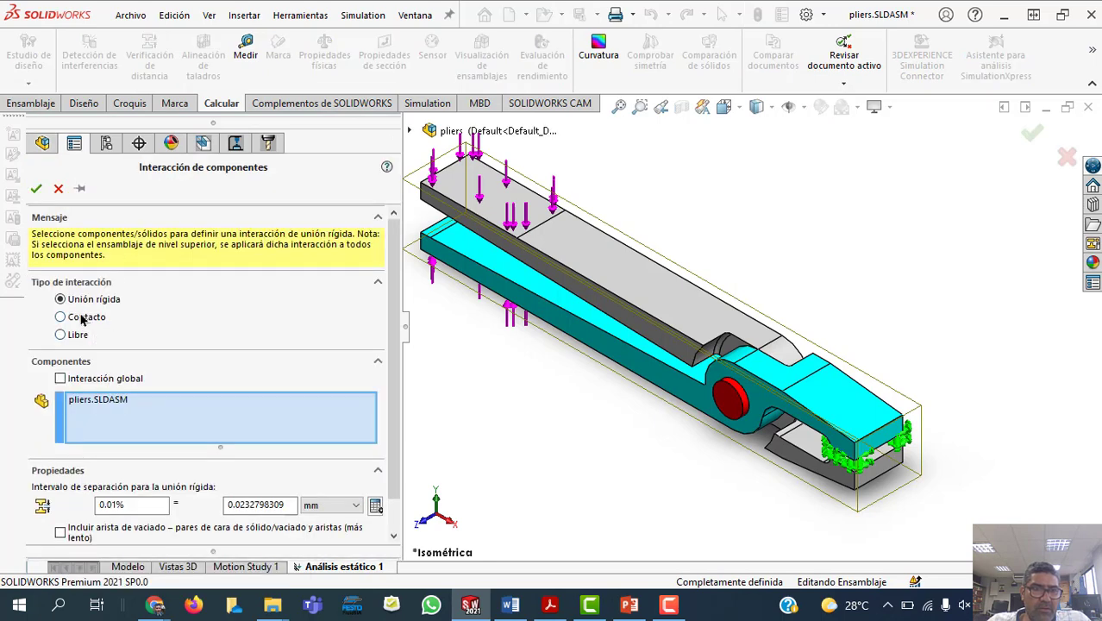
{"action": "left_click", "coordinate": [82, 317]}
{"action": "left_click", "coordinate": [61, 400]}
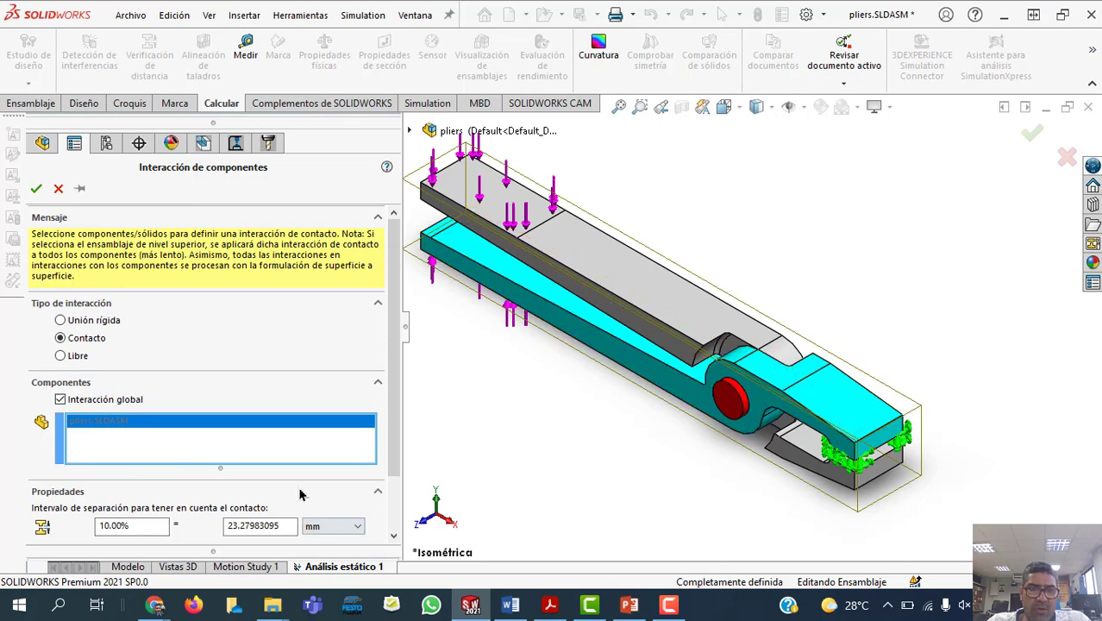
{"action": "left_click", "coordinate": [36, 188]}
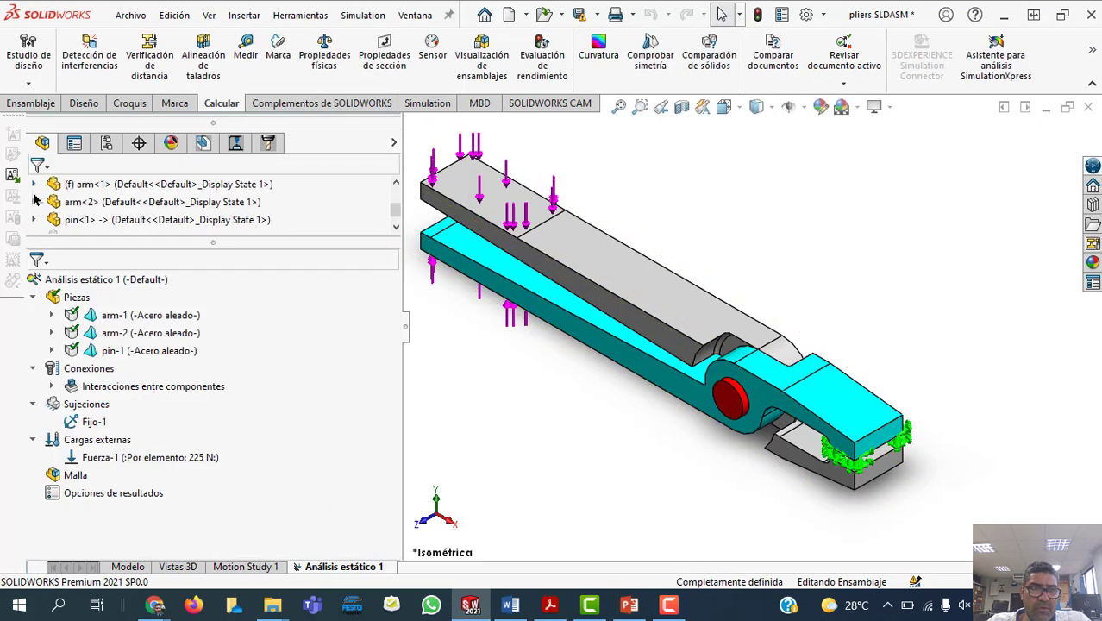
{"action": "left_click", "coordinate": [52, 387]}
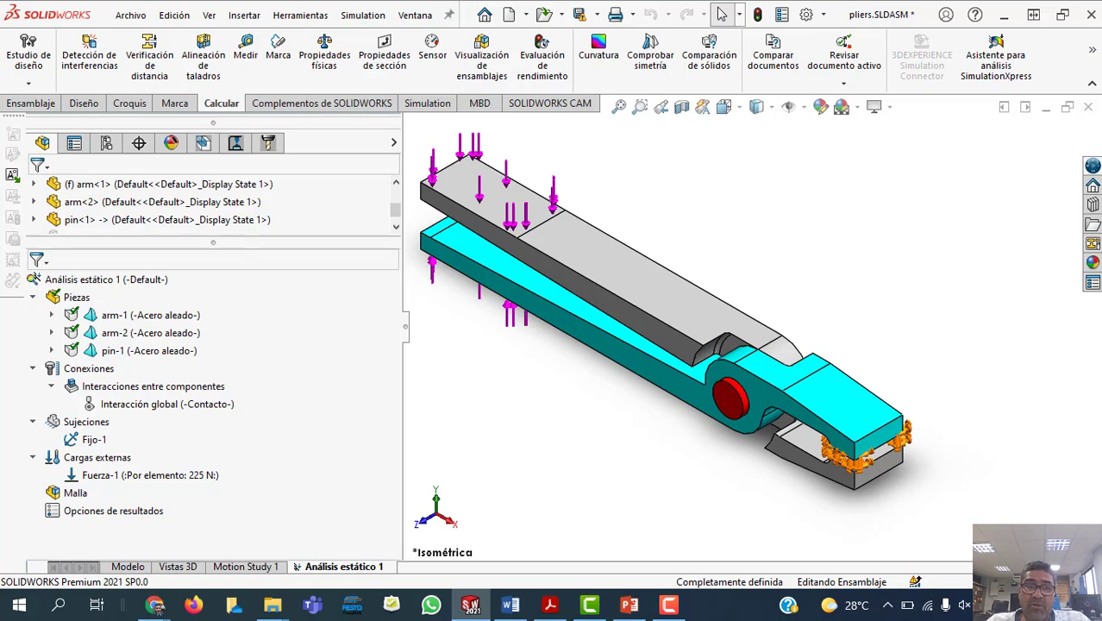
Step: Create a standard mesh with 4.908 mm element size, 0.2454 mm tolerance and automatic transition enabled
{"action": "right_click", "coordinate": [72, 494]}
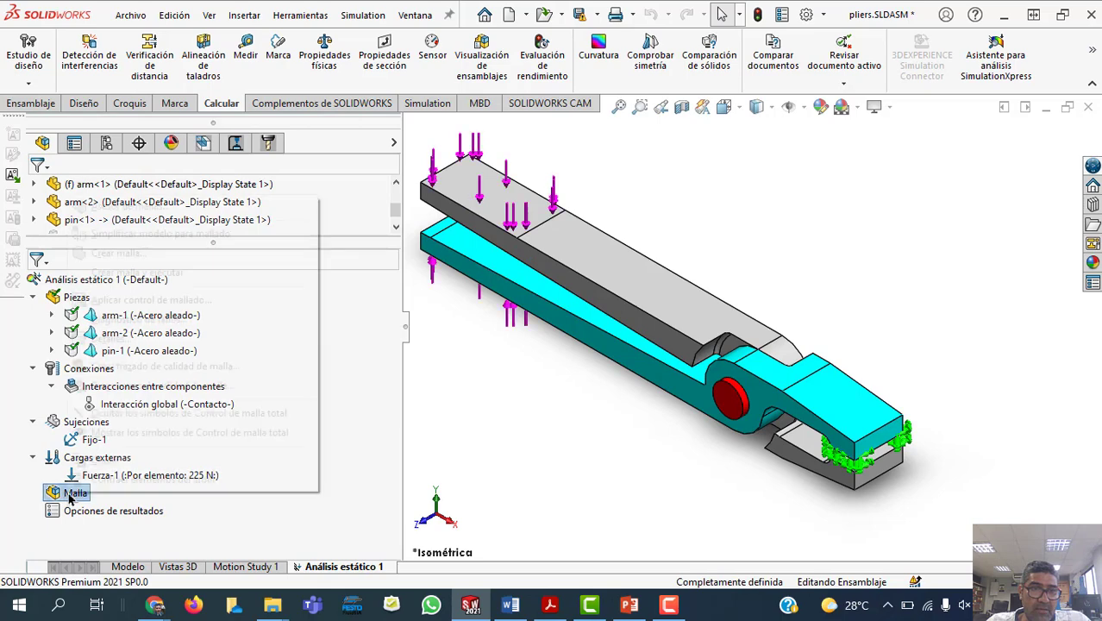
{"action": "left_click", "coordinate": [114, 252]}
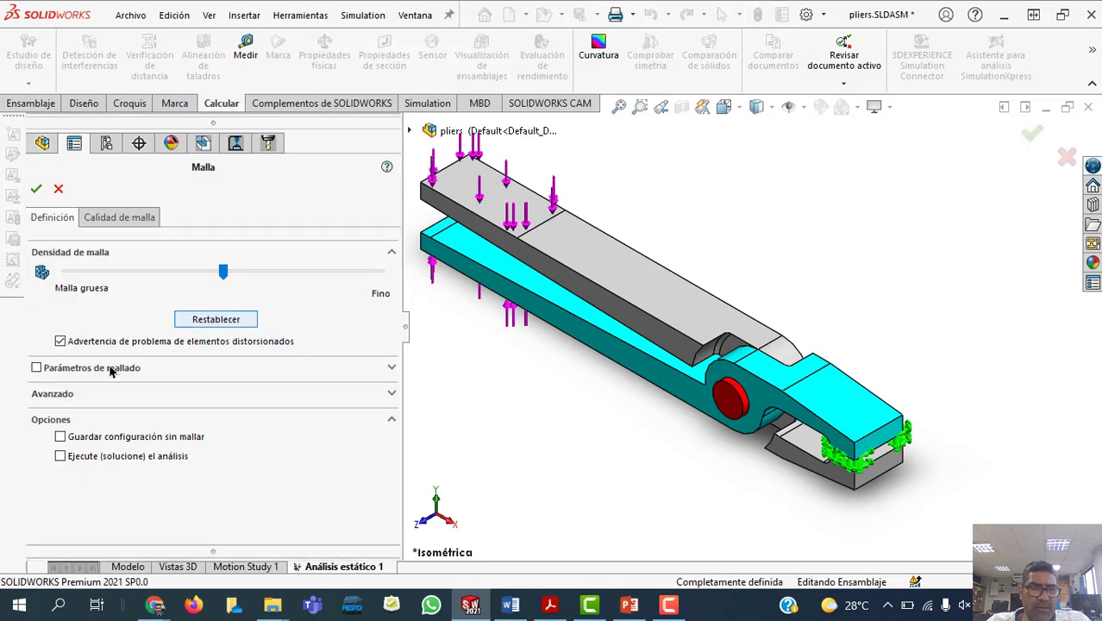
{"action": "left_click", "coordinate": [36, 370]}
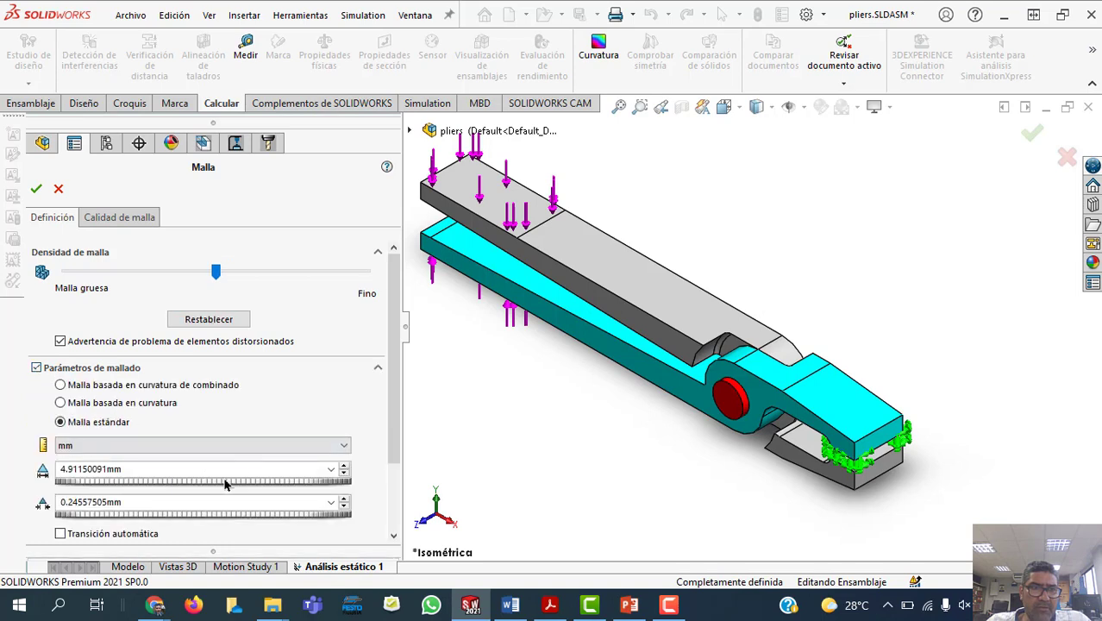
{"action": "double_click", "coordinate": [125, 469]}
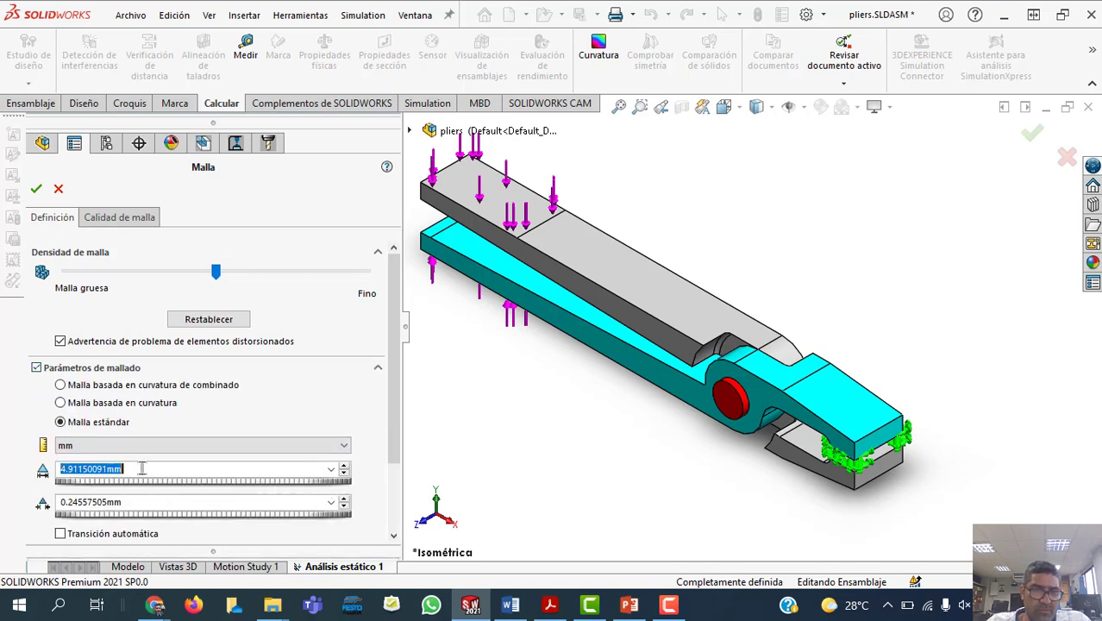
{"action": "left_click", "coordinate": [126, 468]}
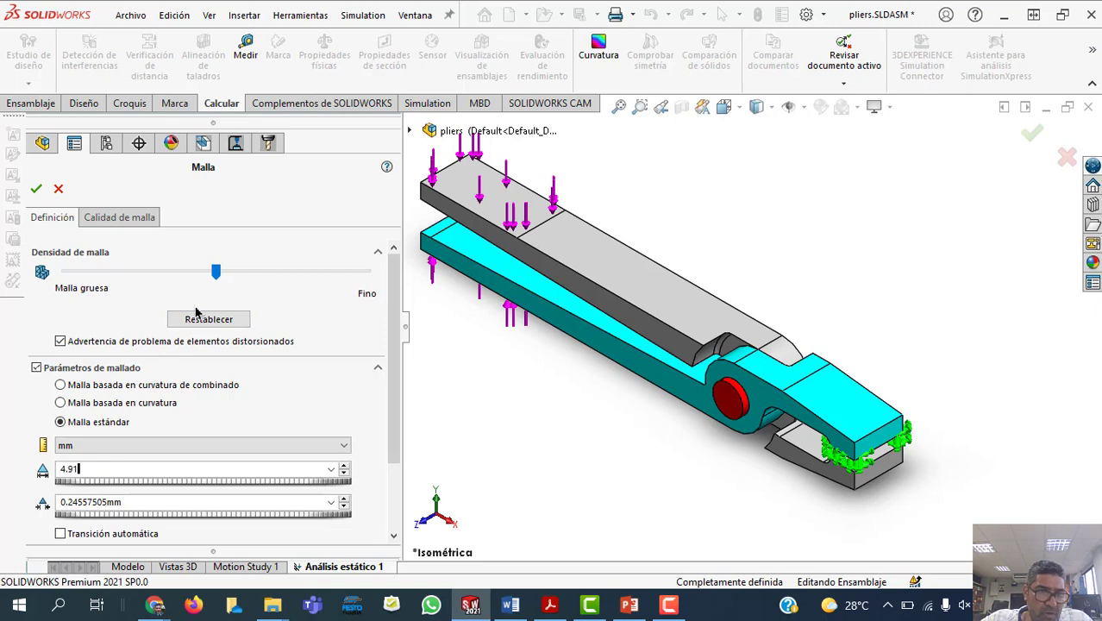
{"action": "scroll", "coordinate": [146, 391], "scroll_direction": "down", "scroll_amount": 2}
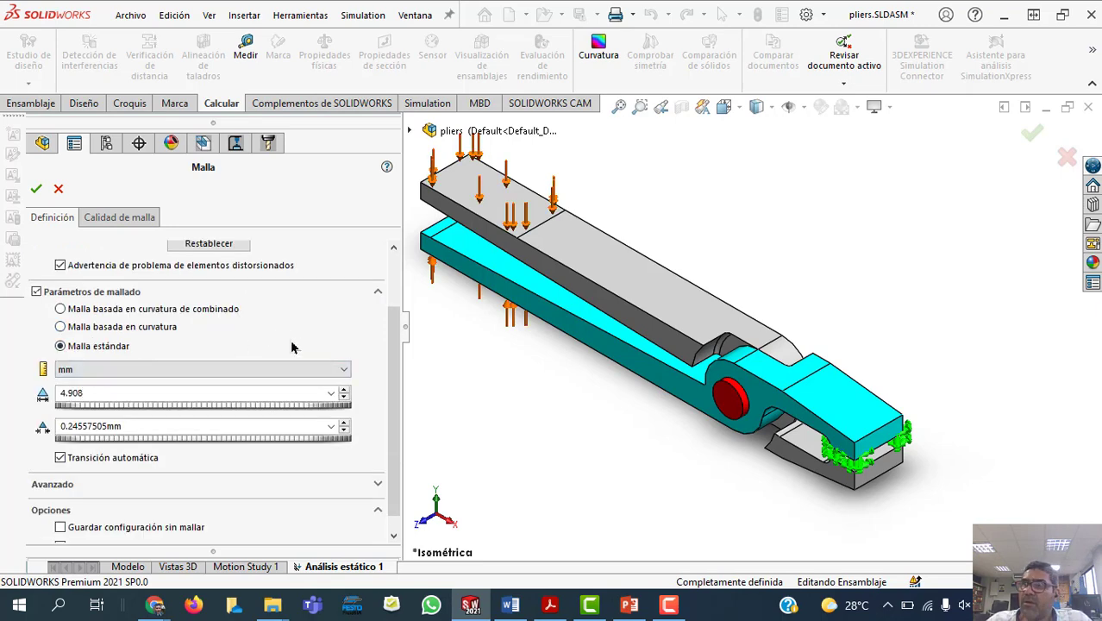
{"action": "scroll", "coordinate": [292, 347], "scroll_direction": "up", "scroll_amount": 1}
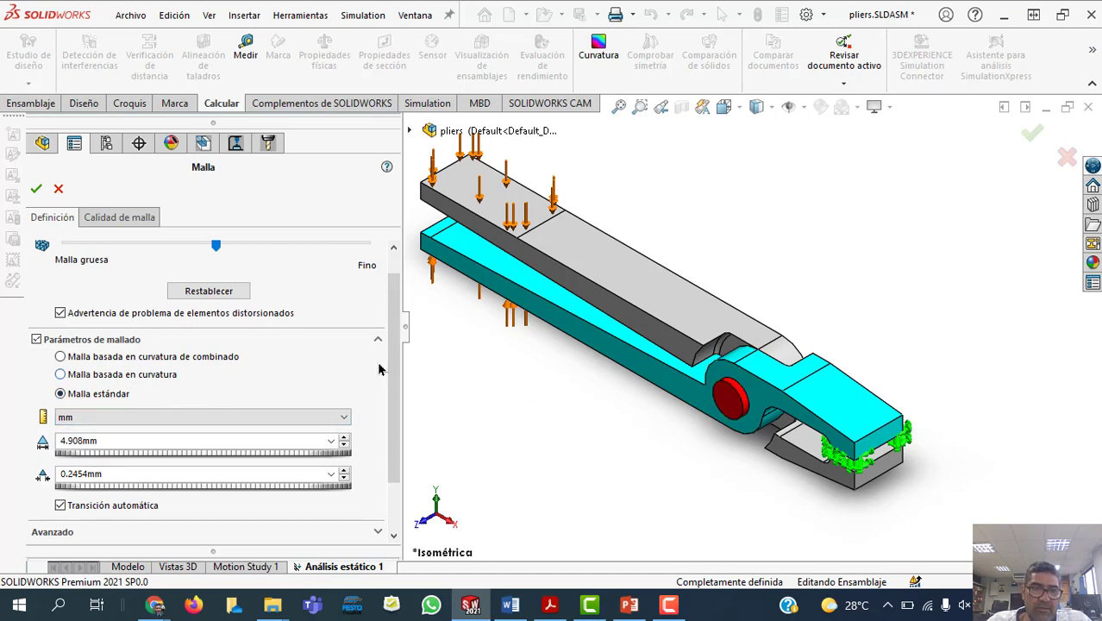
{"action": "scroll", "coordinate": [387, 379], "scroll_direction": "down", "scroll_amount": 2}
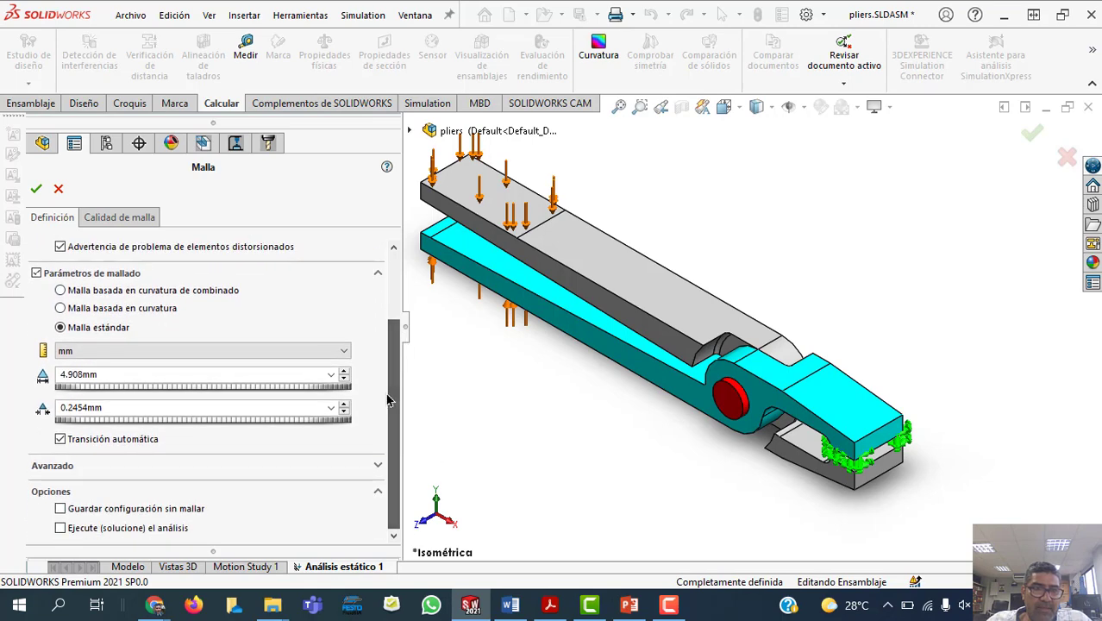
{"action": "left_click", "coordinate": [36, 190]}
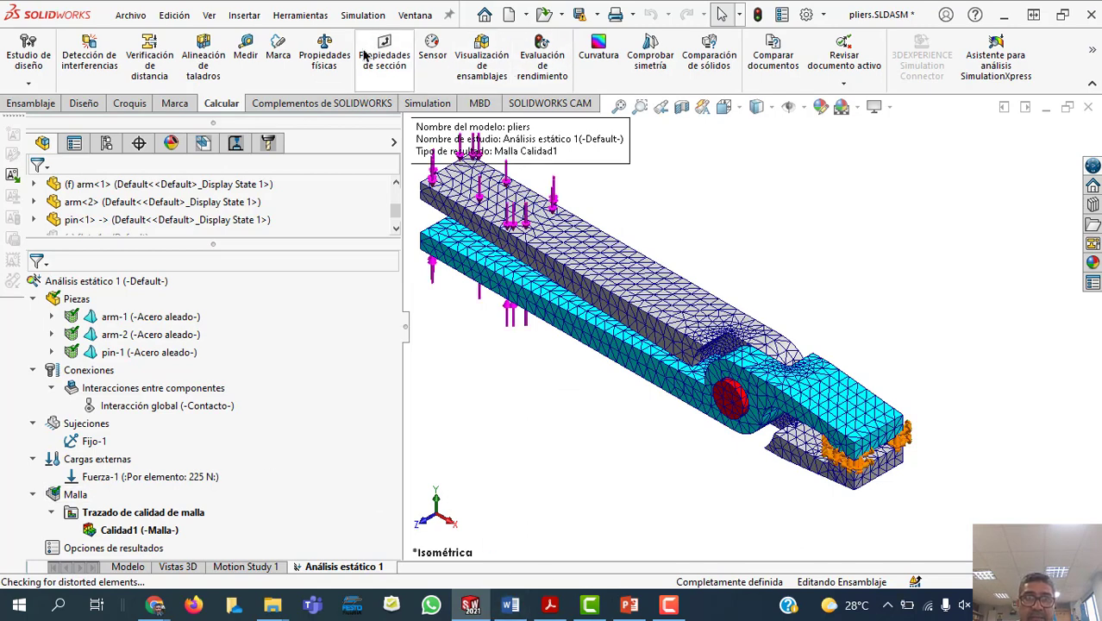
Step: Run the static study and move the maximum von Mises stress label clear of the model, above the jaw
{"action": "left_click", "coordinate": [426, 104]}
{"action": "left_click", "coordinate": [419, 60]}
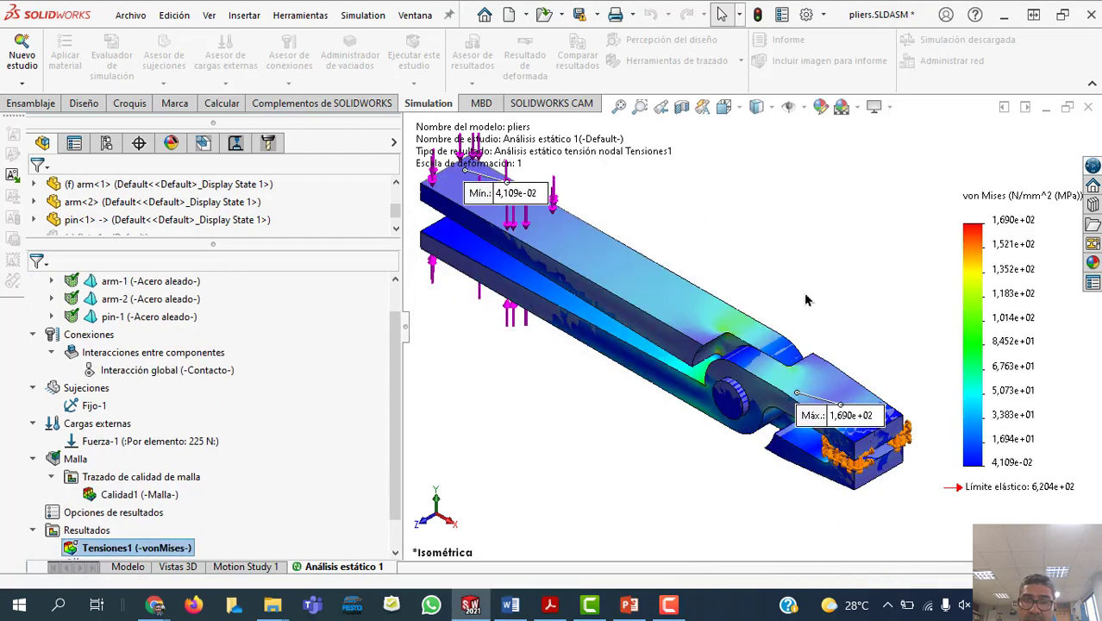
{"action": "mouse_move", "coordinate": [821, 403]}
{"action": "left_mouse_down"}
{"action": "mouse_move", "coordinate": [811, 293]}
{"action": "mouse_move", "coordinate": [829, 317]}
{"action": "left_mouse_up"}
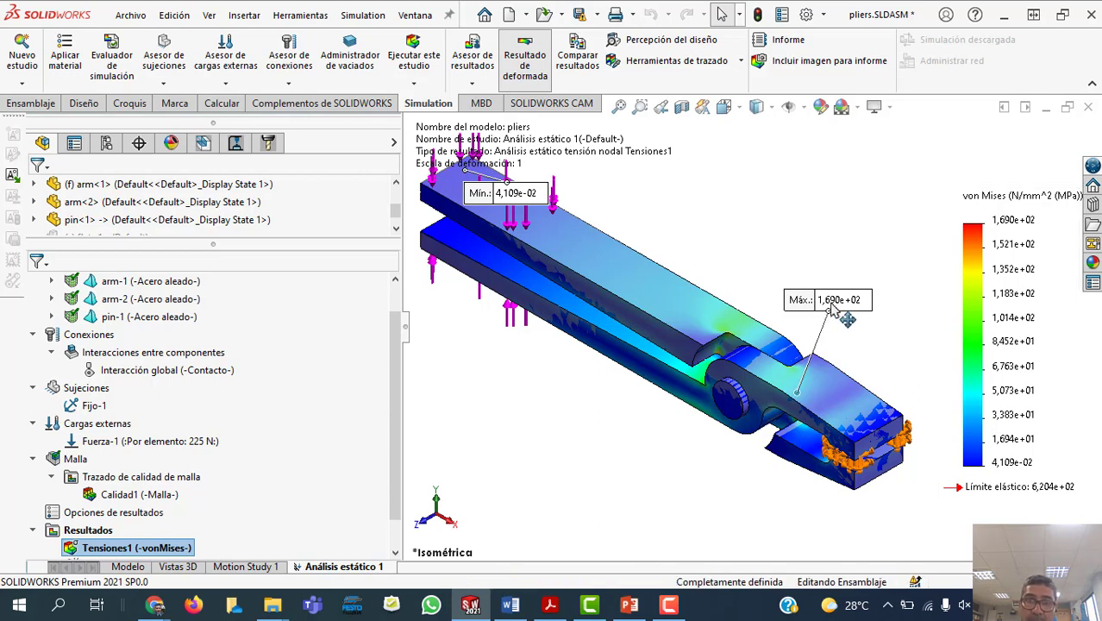
Step: Show the von Mises plot values in floating format with 1 decimal and place the maximum label beside the yield strength marker
{"action": "key", "text": "alt+Tab"}
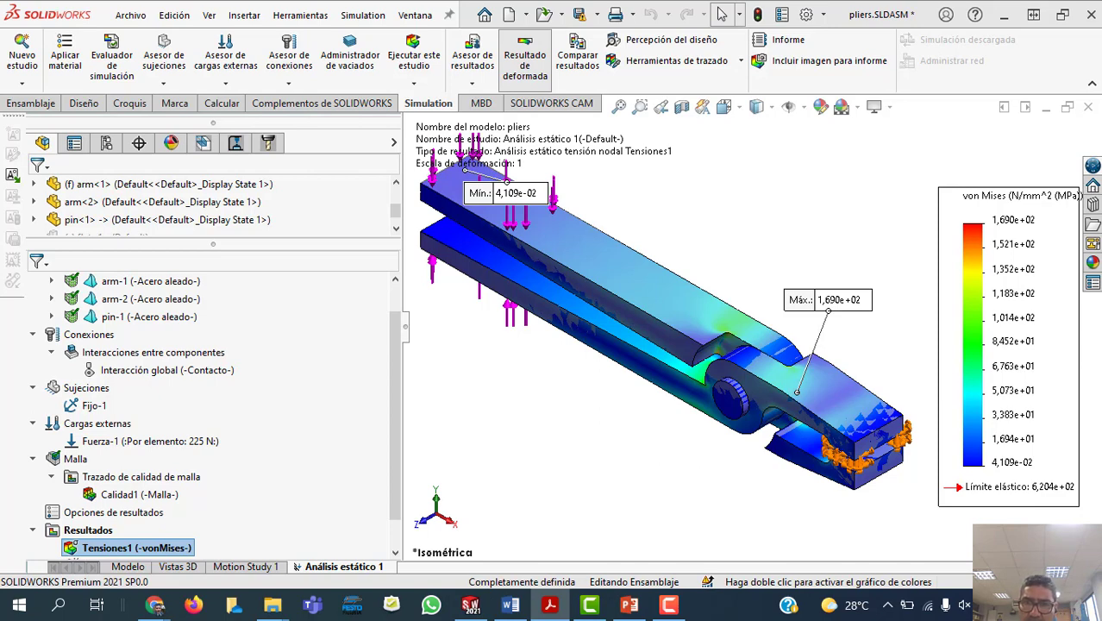
{"action": "right_click", "coordinate": [156, 554]}
{"action": "left_click", "coordinate": [209, 242]}
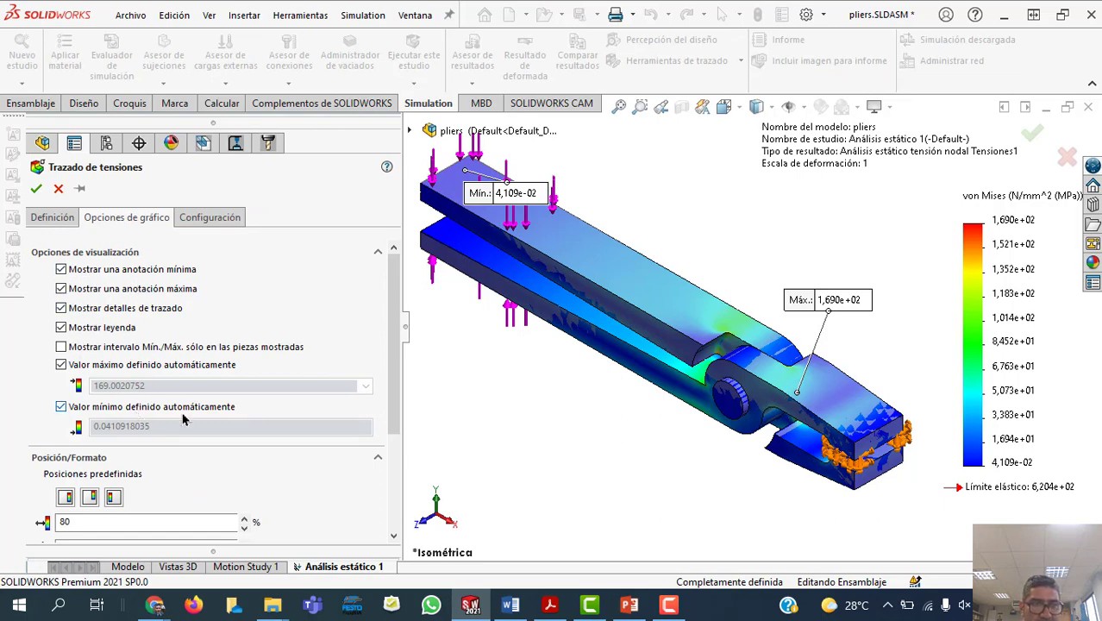
{"action": "scroll", "coordinate": [380, 405], "scroll_direction": "down", "scroll_amount": 5}
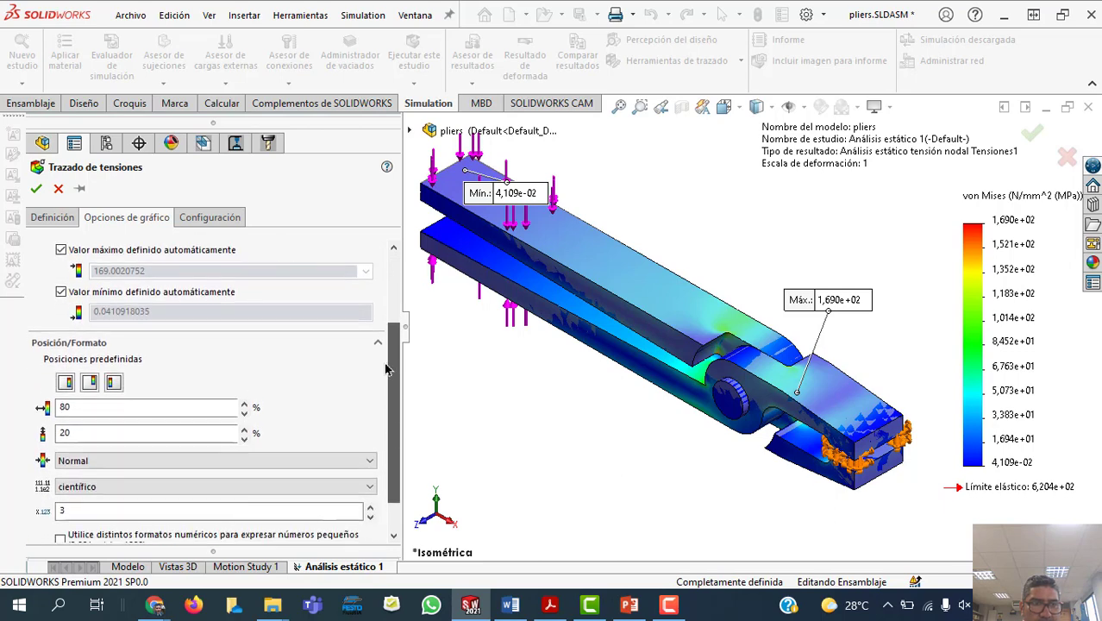
{"action": "left_click", "coordinate": [138, 444]}
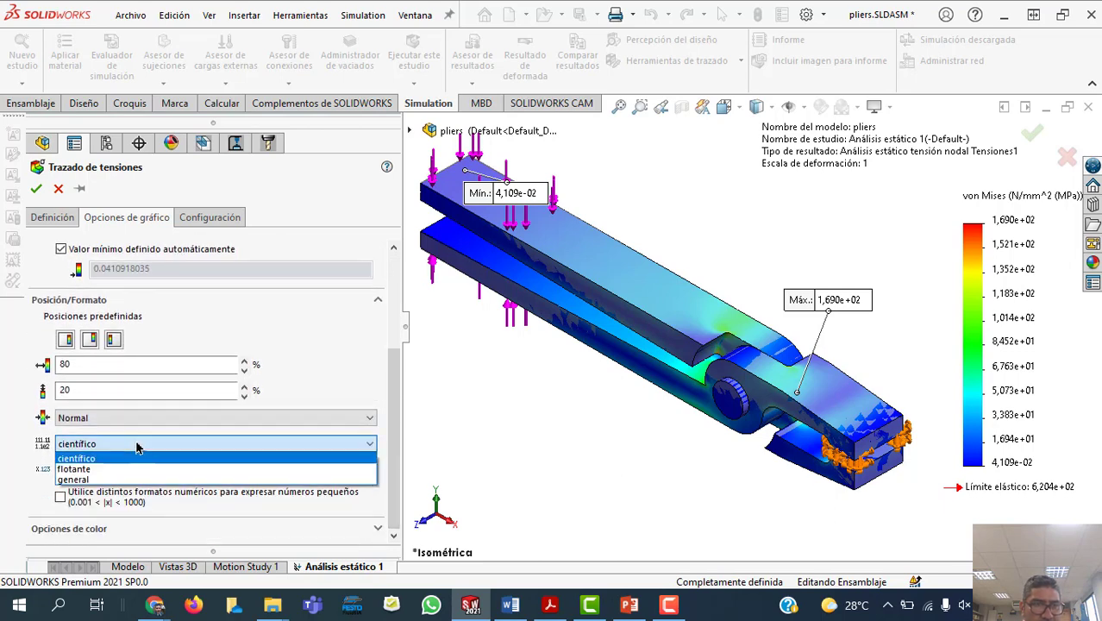
{"action": "left_click", "coordinate": [104, 472]}
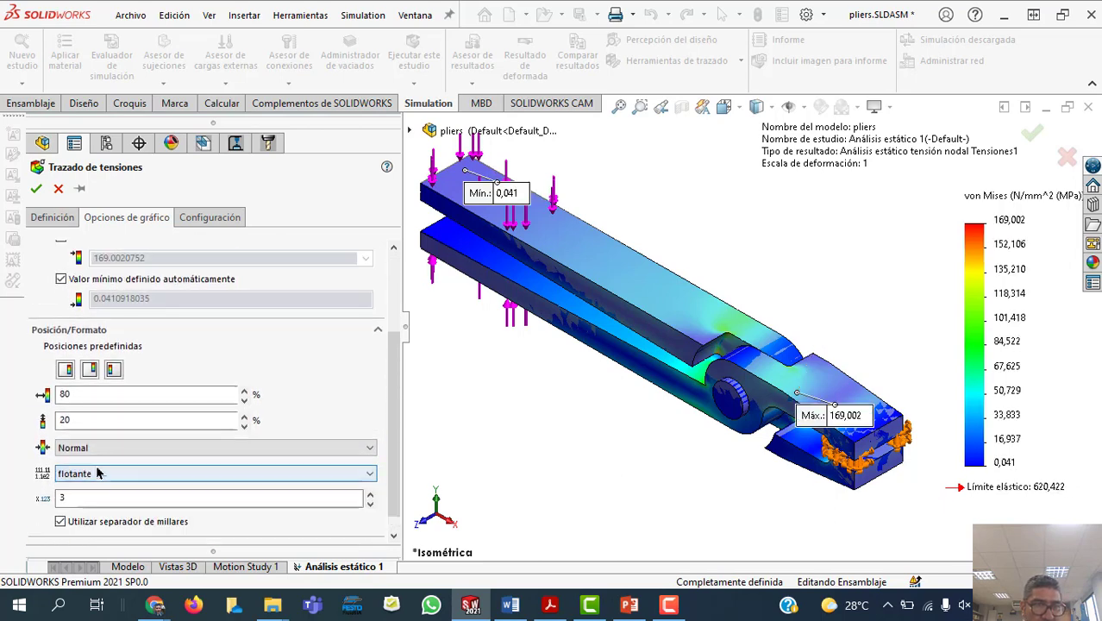
{"action": "double_click", "coordinate": [62, 498]}
{"action": "type", "text": "1"}
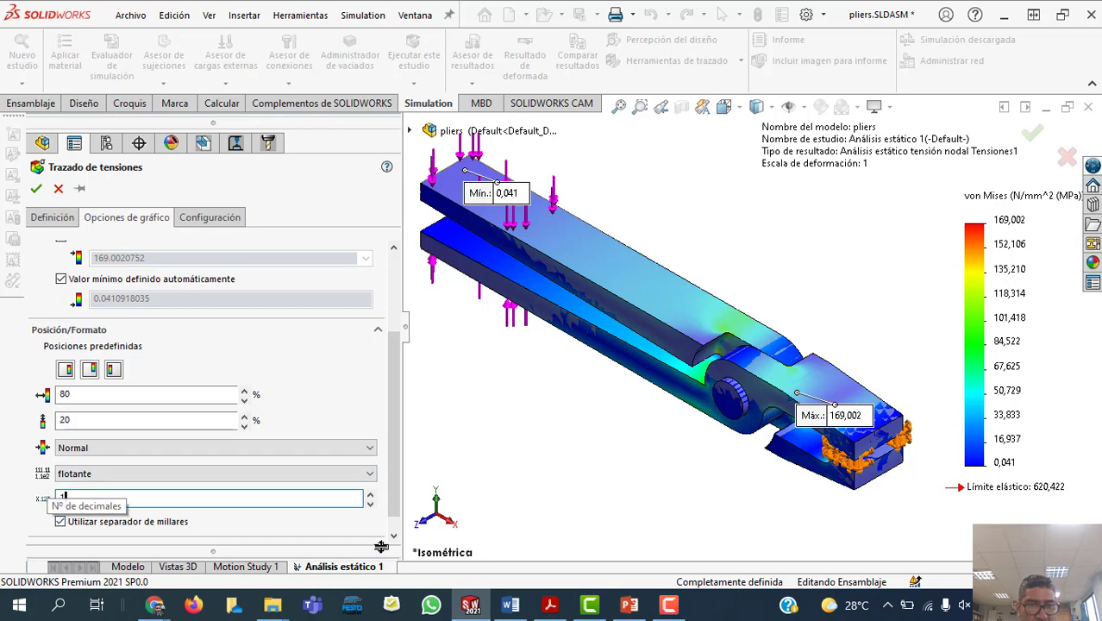
{"action": "left_click", "coordinate": [36, 189]}
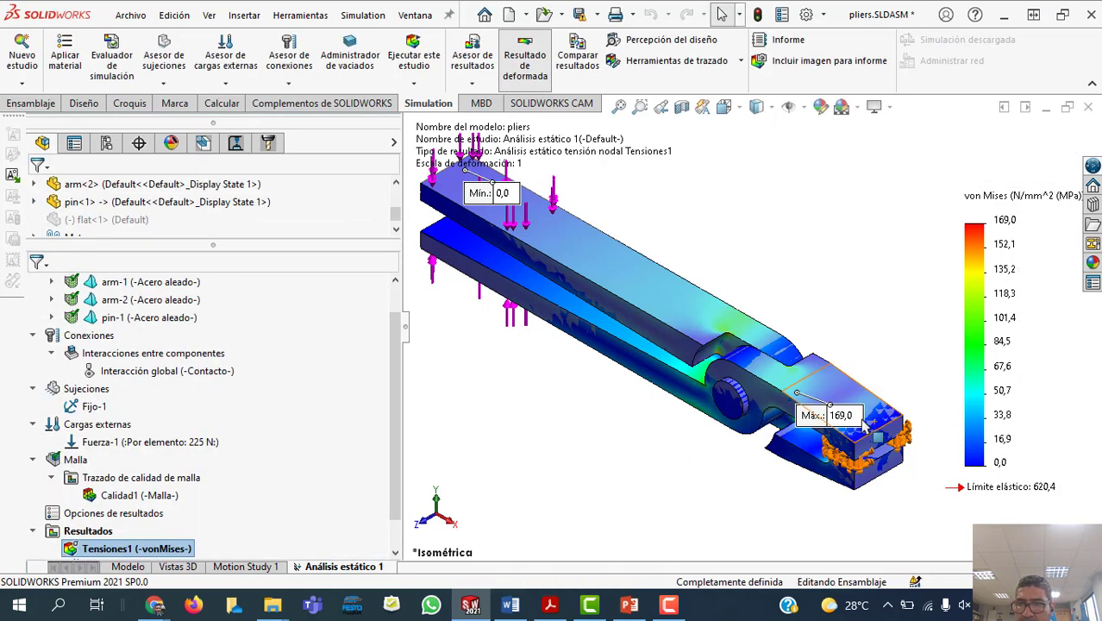
{"action": "left_click_drag", "start_coordinate": [827, 416], "coordinate": [1032, 518]}
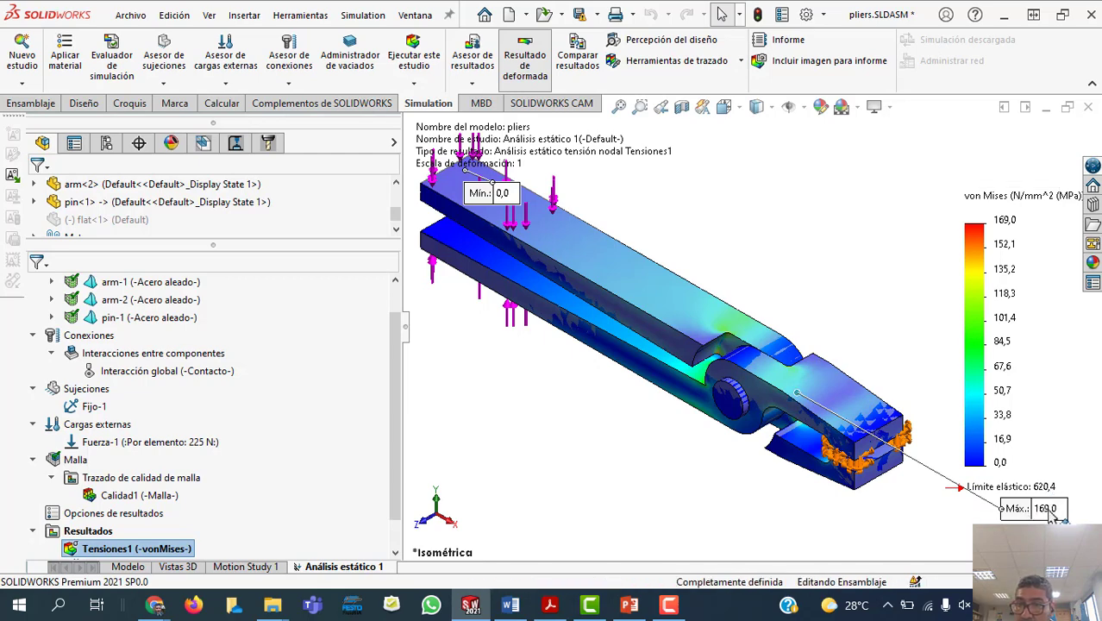
{"action": "left_click_drag", "start_coordinate": [1046, 513], "coordinate": [1046, 511]}
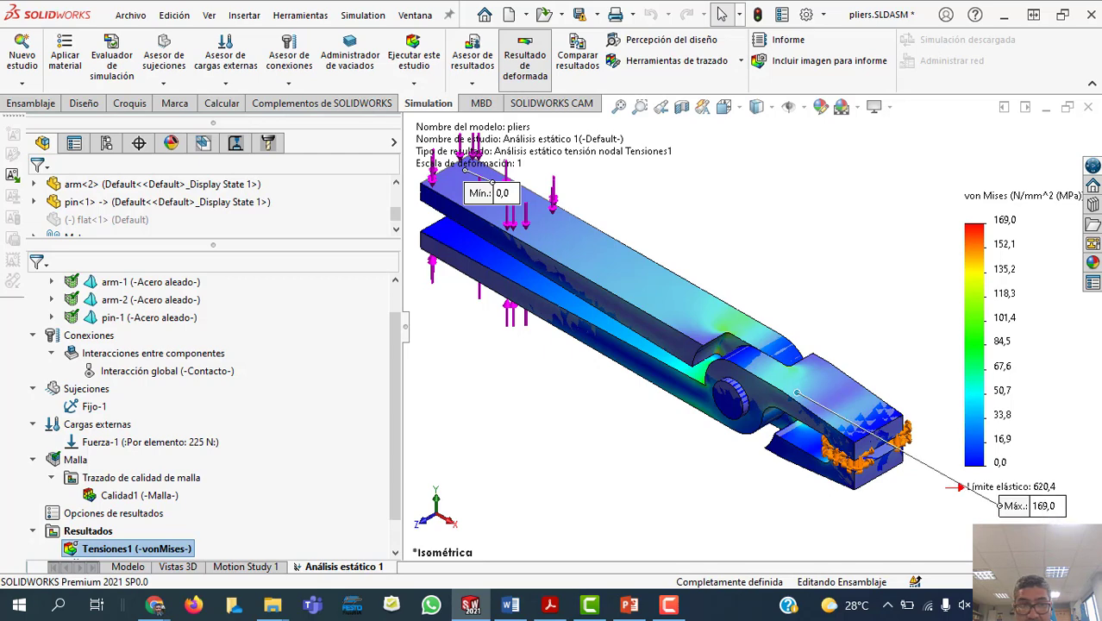
Step: Define a factor of safety plot for the pliers study using the automatic criterion
{"action": "left_click_drag", "start_coordinate": [398, 336], "coordinate": [393, 402]}
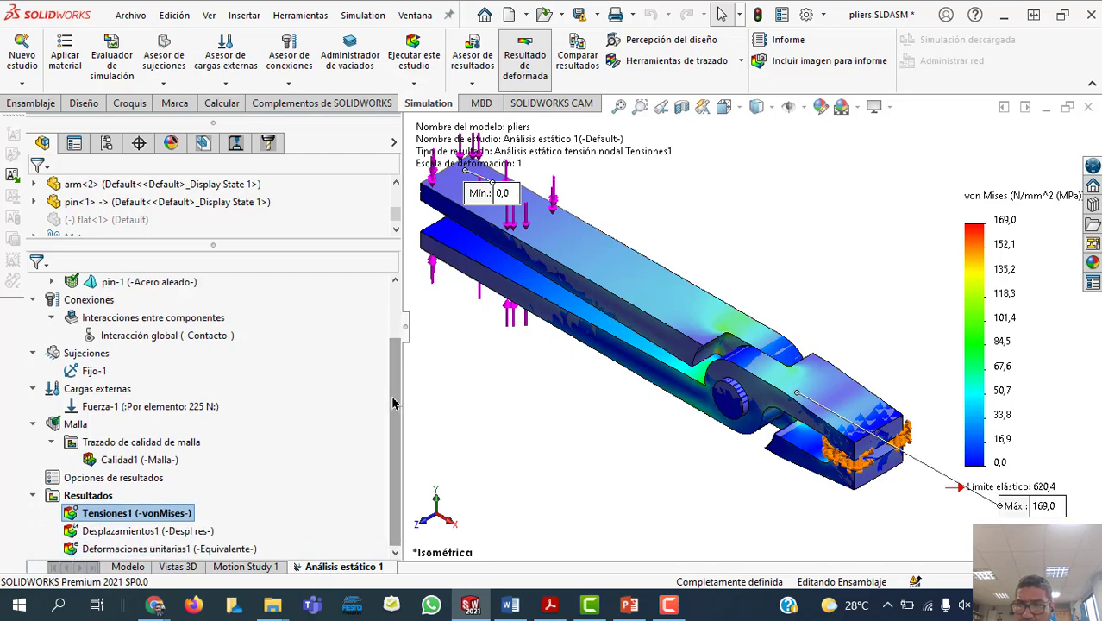
{"action": "right_click", "coordinate": [96, 501]}
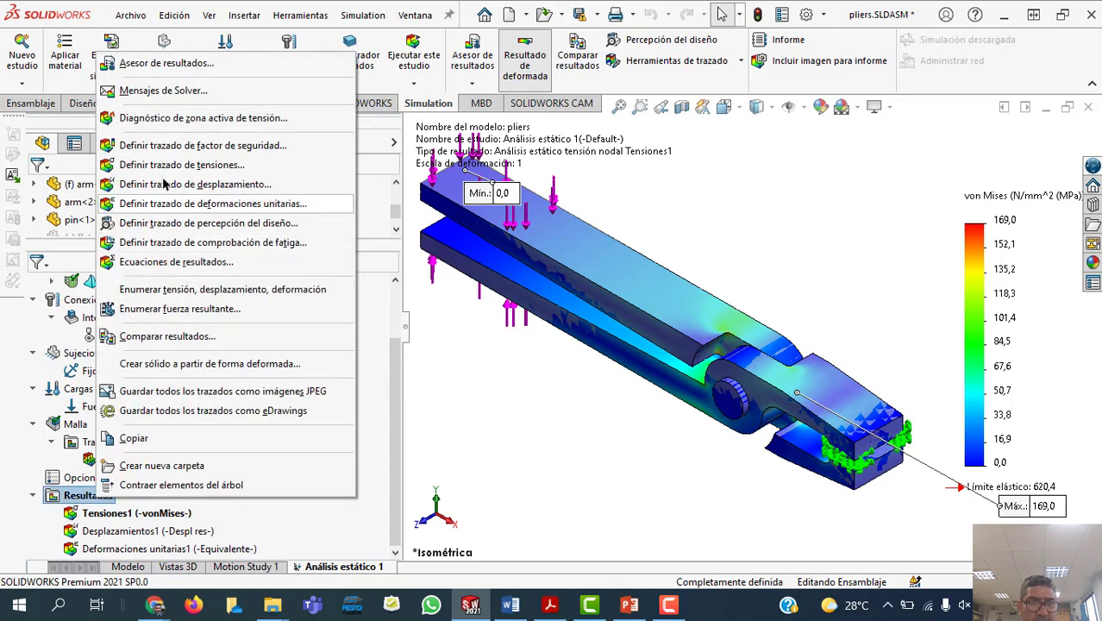
{"action": "left_click", "coordinate": [235, 151]}
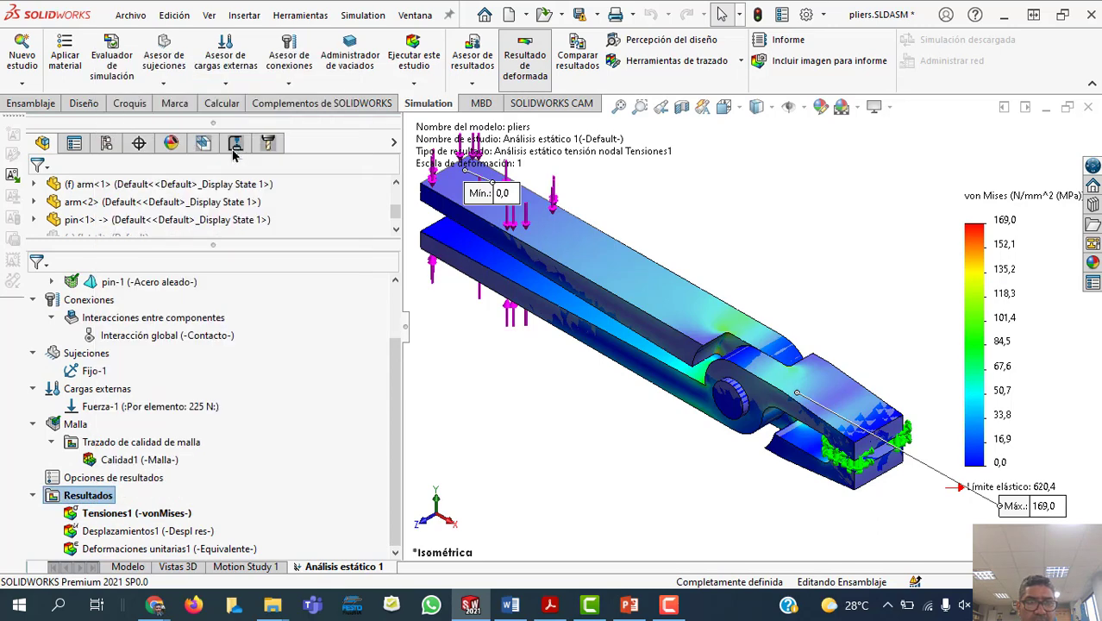
{"action": "left_click", "coordinate": [35, 189]}
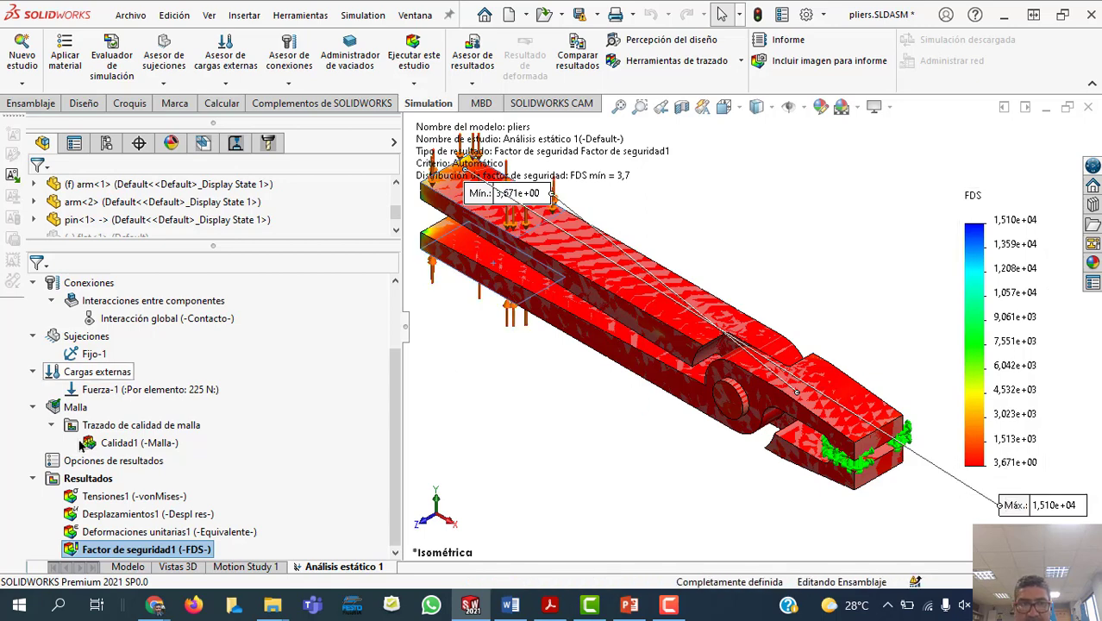
Step: Display the von Mises stress plot again and move its maximum label clear of the model, above the jaw
{"action": "left_click", "coordinate": [102, 505]}
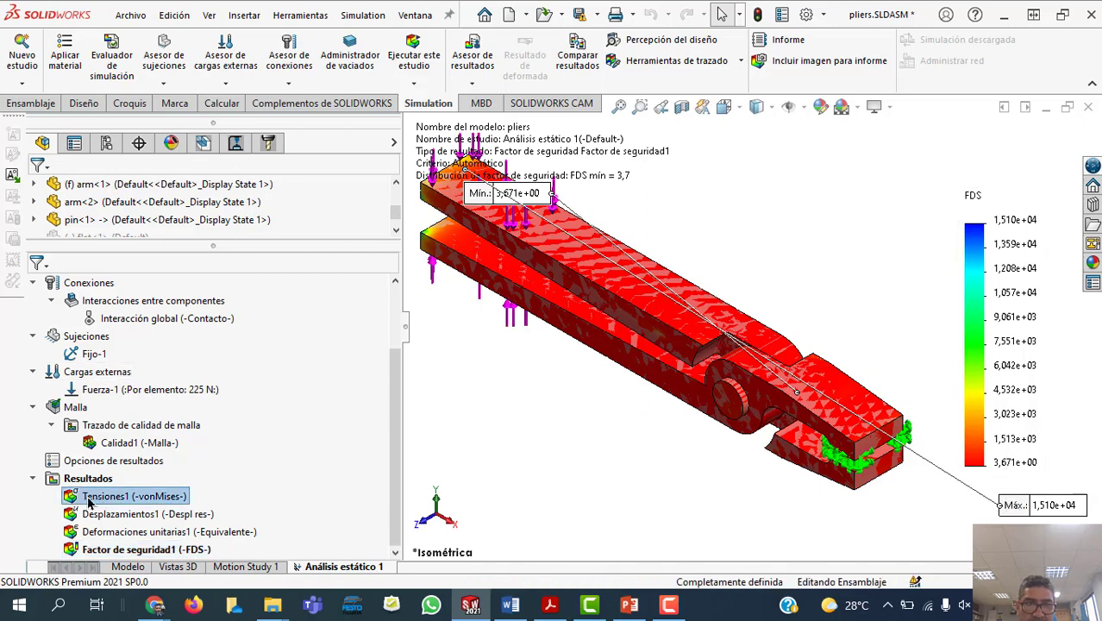
{"action": "double_click", "coordinate": [89, 503]}
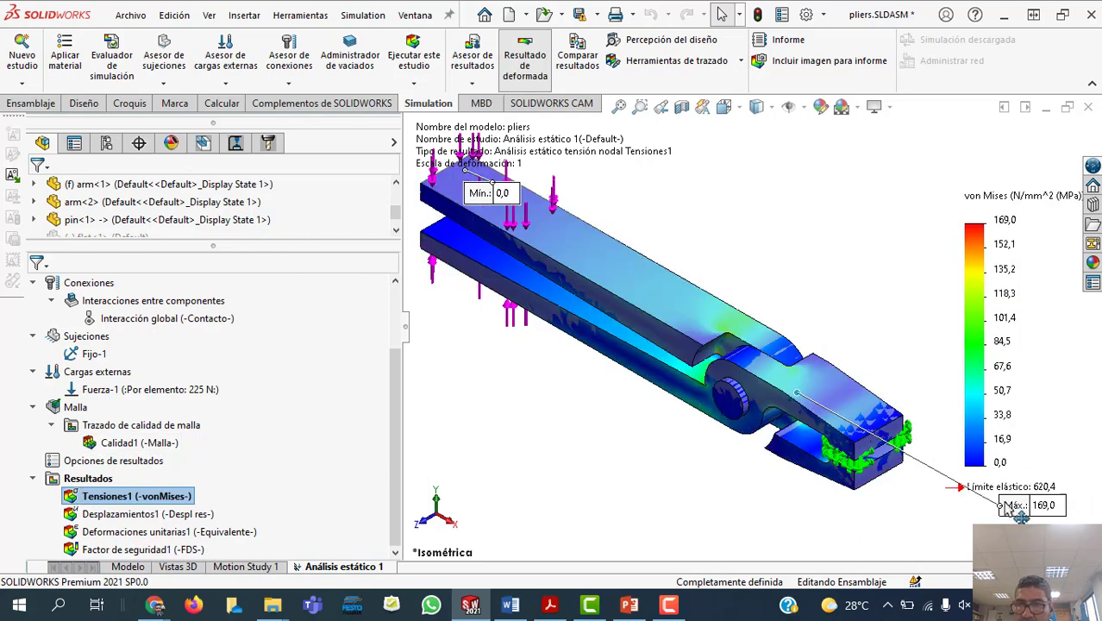
{"action": "mouse_move", "coordinate": [1007, 509]}
{"action": "left_mouse_down"}
{"action": "mouse_move", "coordinate": [889, 342]}
{"action": "mouse_move", "coordinate": [854, 340]}
{"action": "left_mouse_up"}
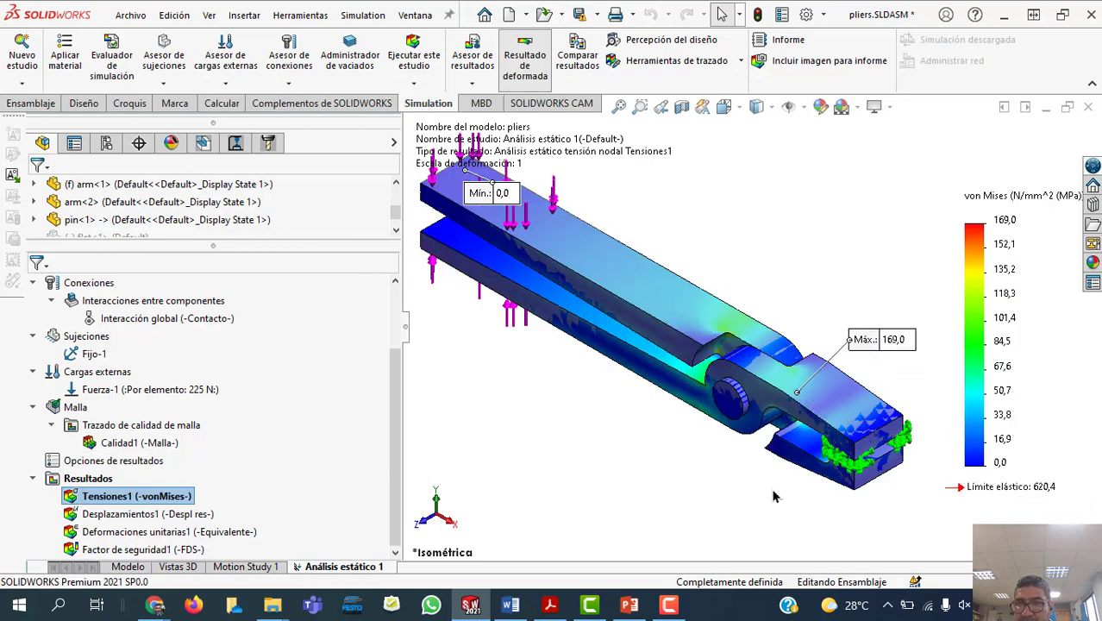
{"action": "middle_click_drag", "start_coordinate": [773, 496], "coordinate": [812, 242]}
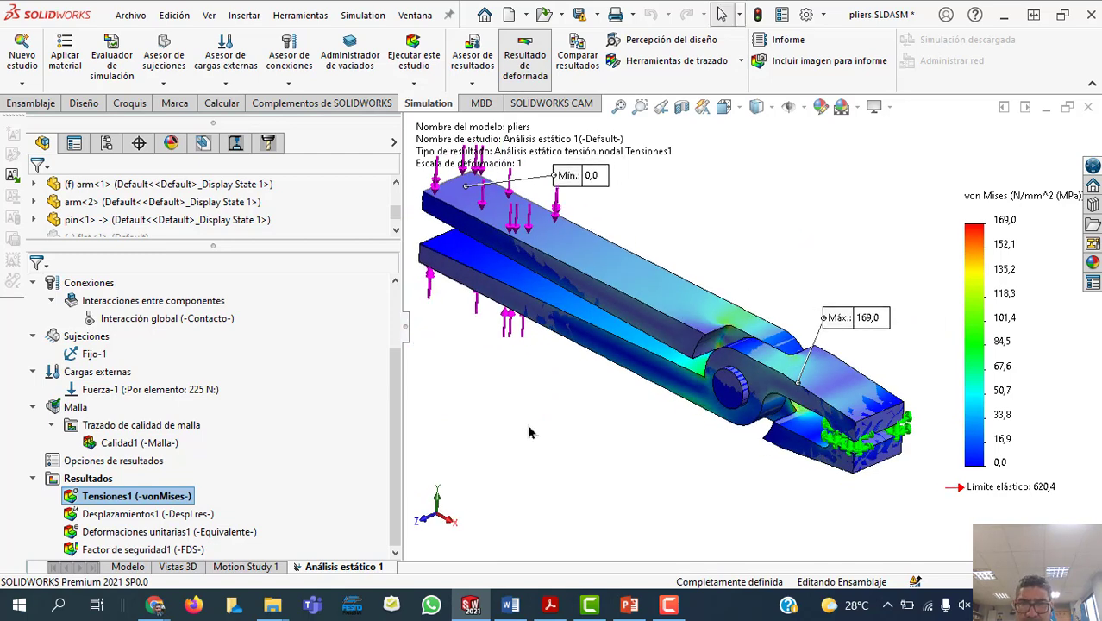
{"action": "left_click_drag", "start_coordinate": [846, 328], "coordinate": [850, 315]}
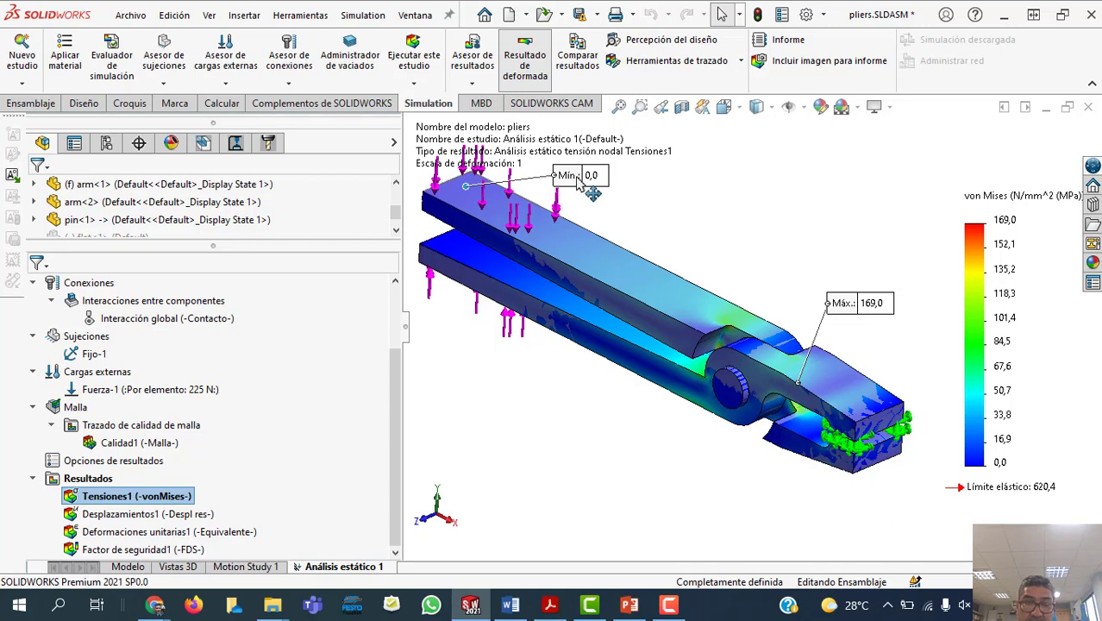
Step: Edit the existing force on both arm faces to 225*3,6, giving 810 N per item
{"action": "left_click", "coordinate": [181, 390]}
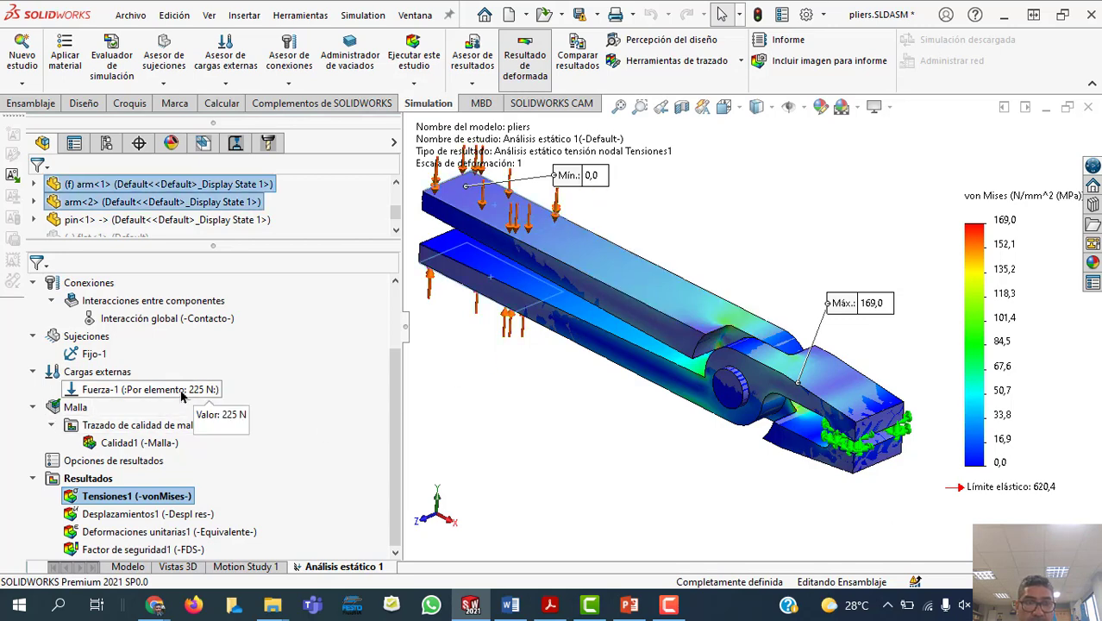
{"action": "right_click", "coordinate": [182, 393]}
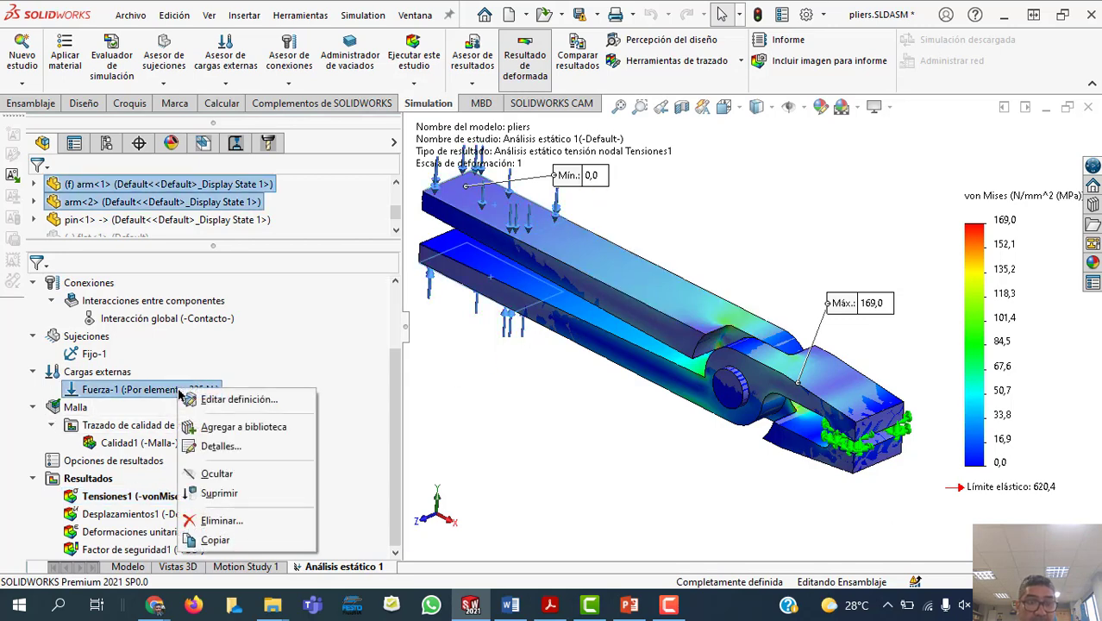
{"action": "left_click", "coordinate": [226, 399]}
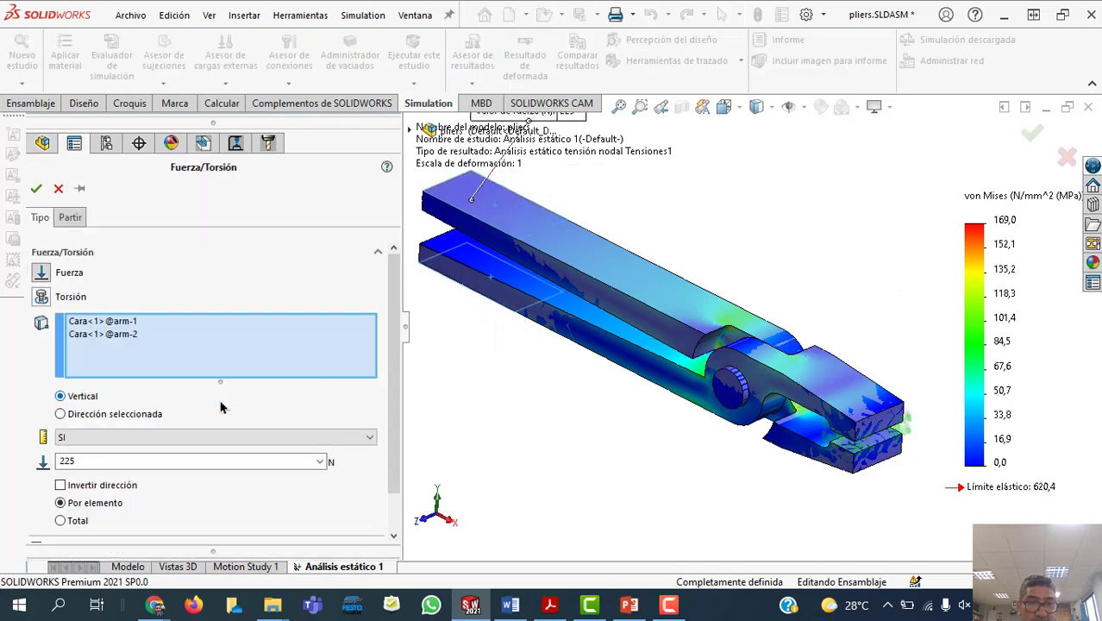
{"action": "double_click", "coordinate": [97, 462]}
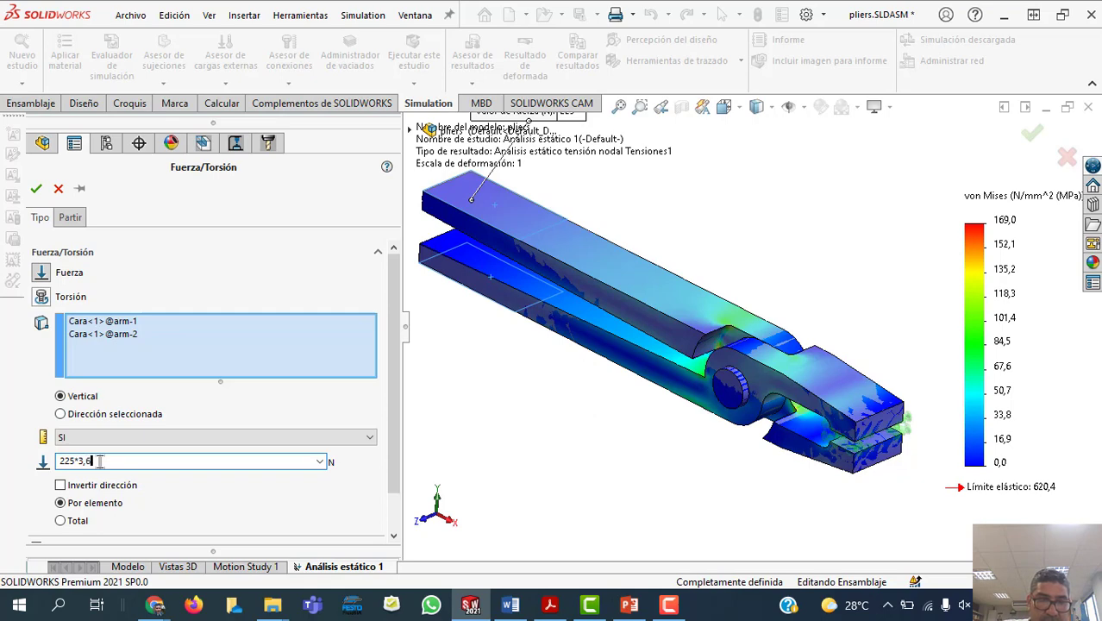
{"action": "key", "text": "Return"}
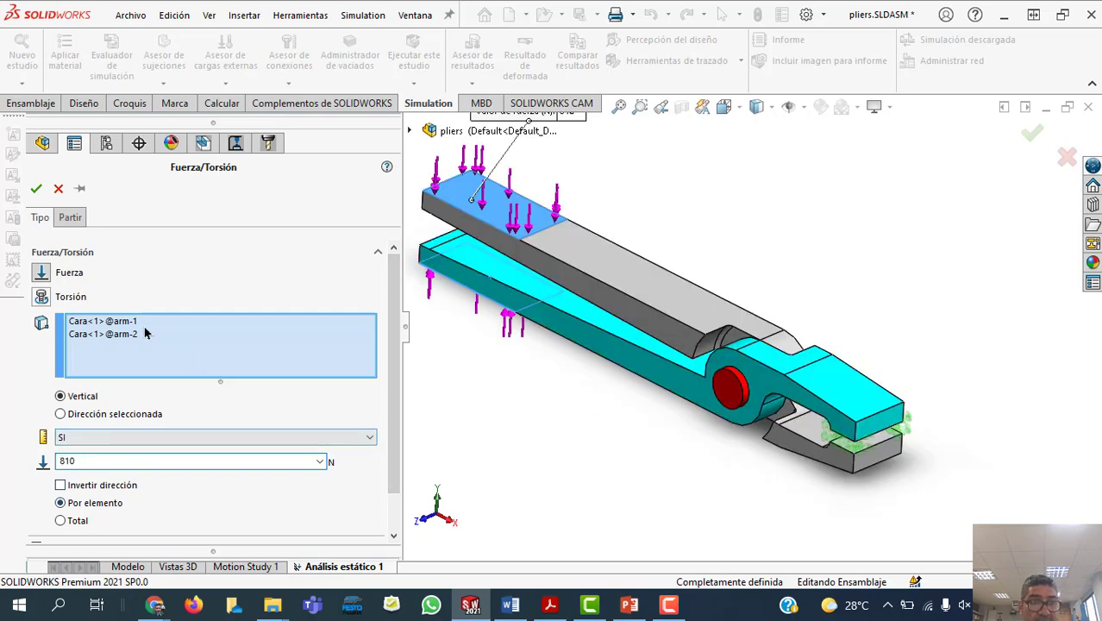
{"action": "left_click", "coordinate": [36, 191]}
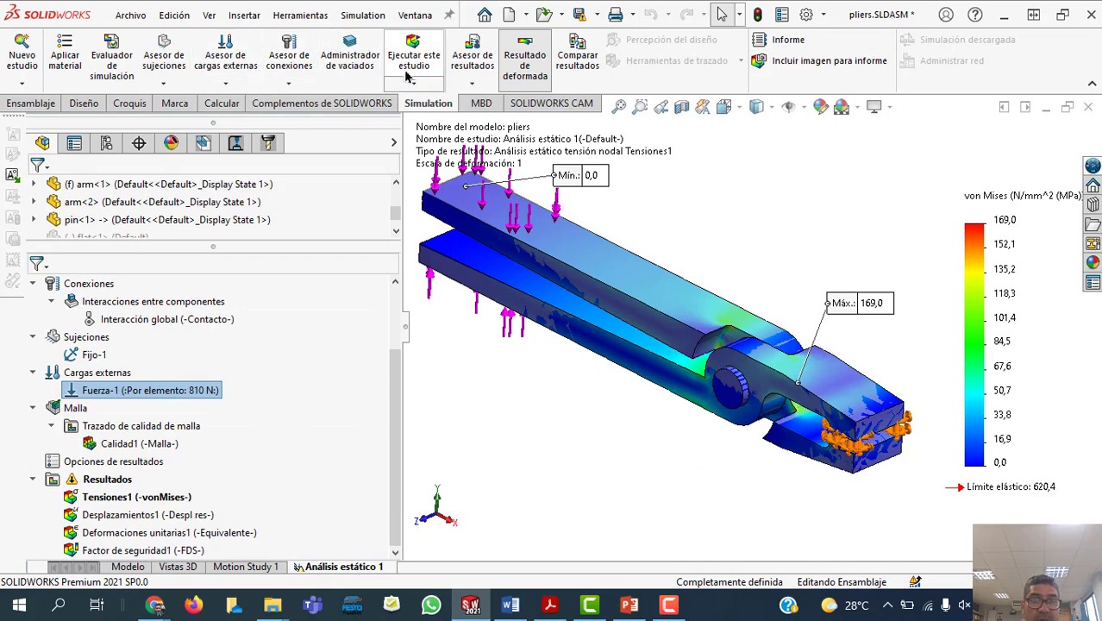
Step: Remesh the pliers with the standard 4.908 mm element size and 0.2454 mm tolerance, and rerun the static study
{"action": "right_click", "coordinate": [77, 417]}
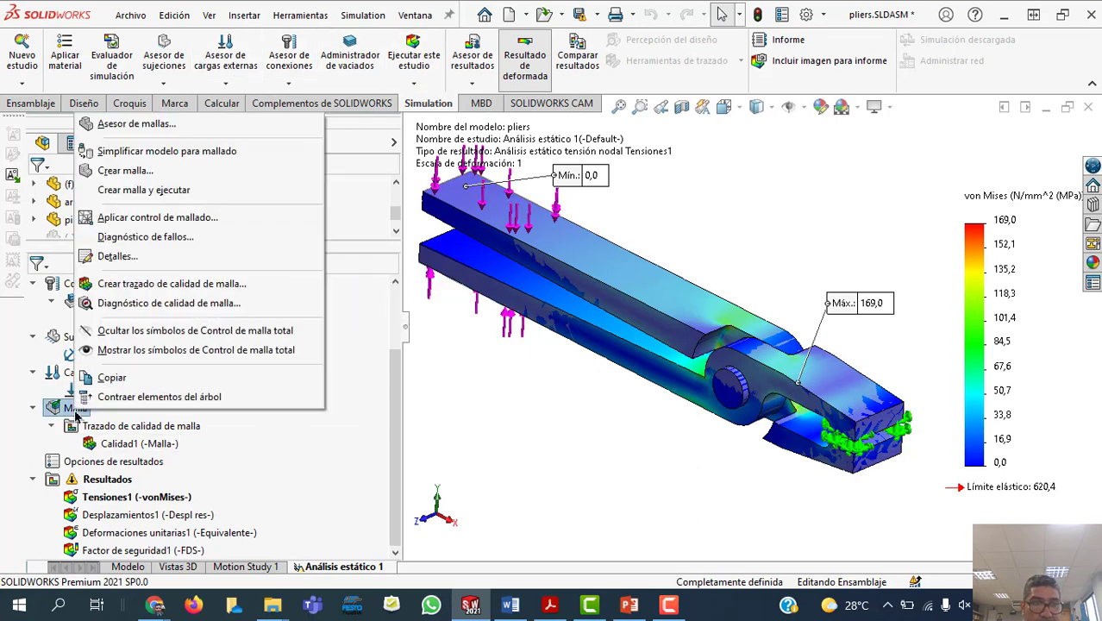
{"action": "left_click", "coordinate": [113, 173]}
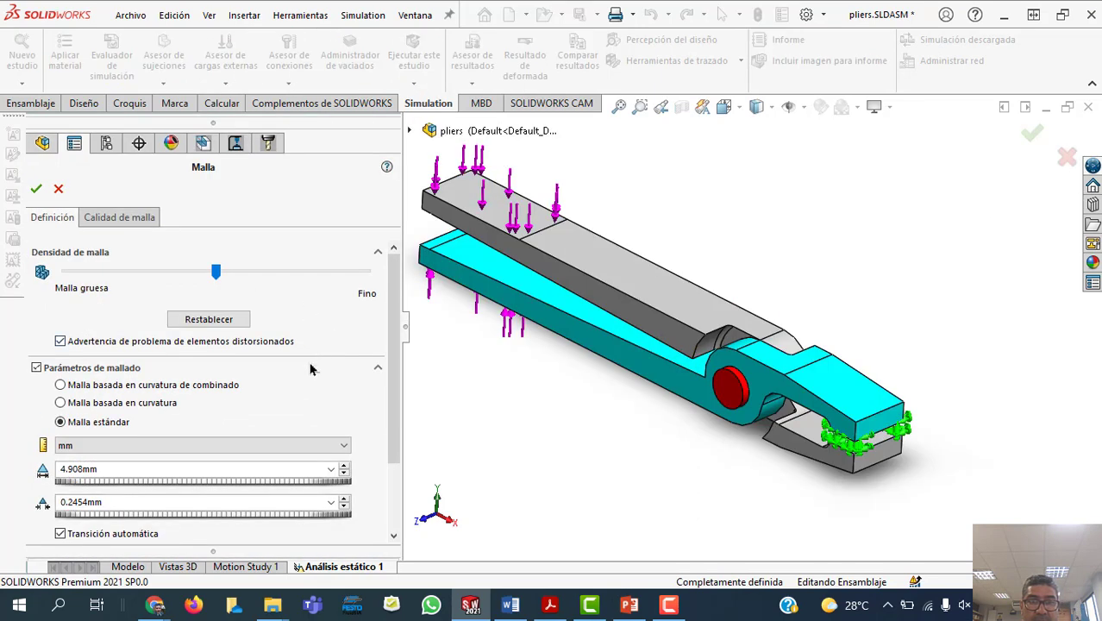
{"action": "left_click", "coordinate": [37, 190]}
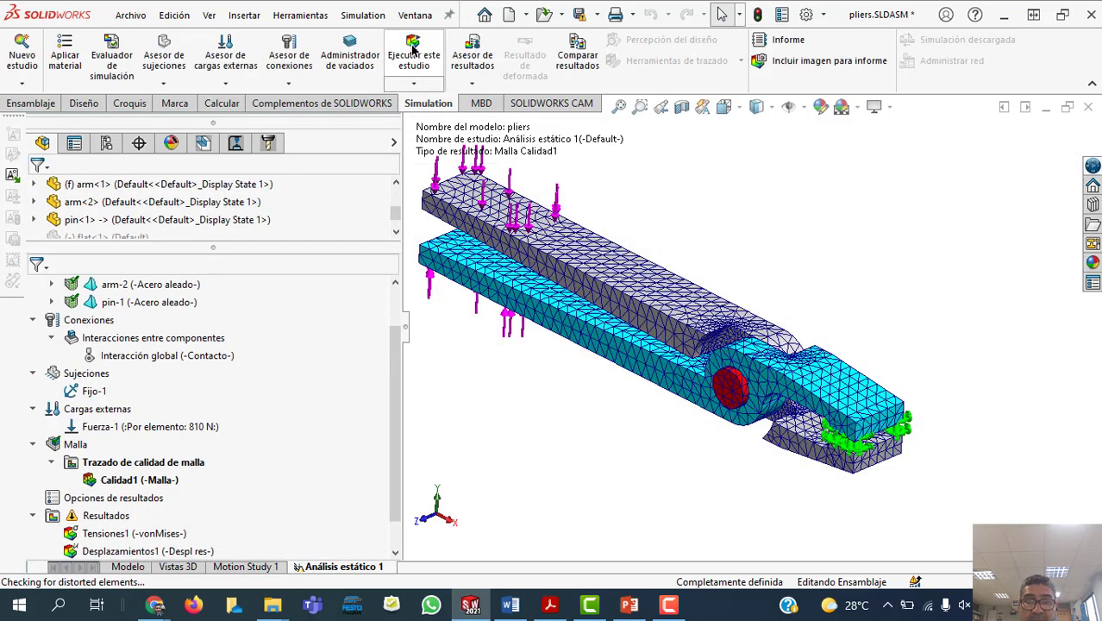
{"action": "left_click", "coordinate": [413, 54]}
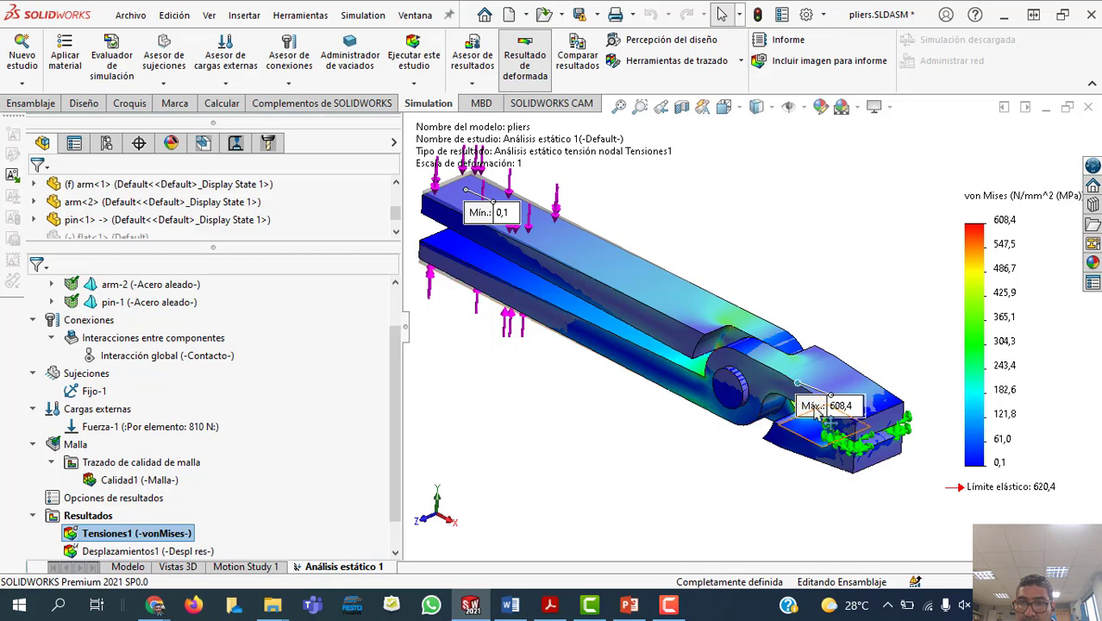
Step: Move the maximum von Mises label off the jaw and place it beside the legend's yield strength marker for comparison
{"action": "left_click_drag", "start_coordinate": [818, 408], "coordinate": [857, 284]}
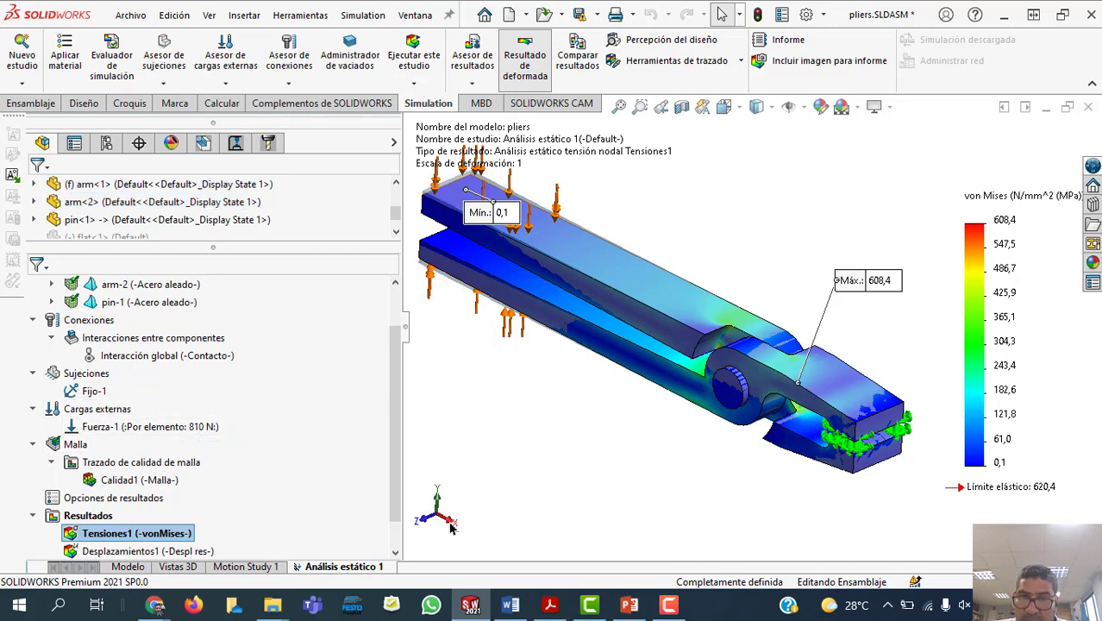
{"action": "left_click_drag", "start_coordinate": [853, 288], "coordinate": [834, 315]}
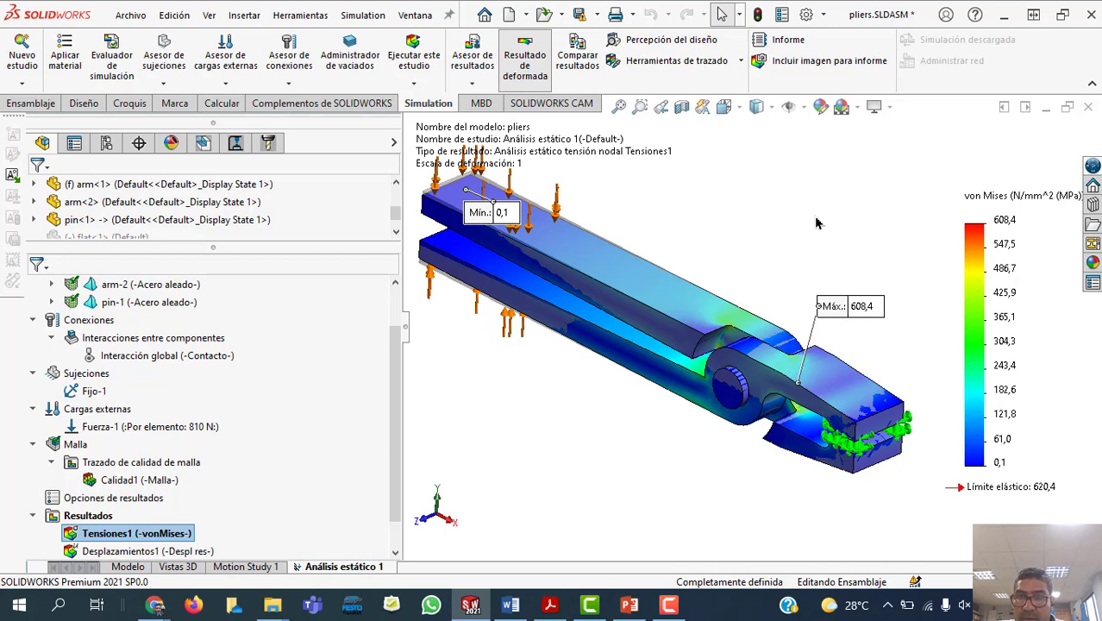
{"action": "middle_click_drag", "start_coordinate": [817, 223], "coordinate": [822, 211]}
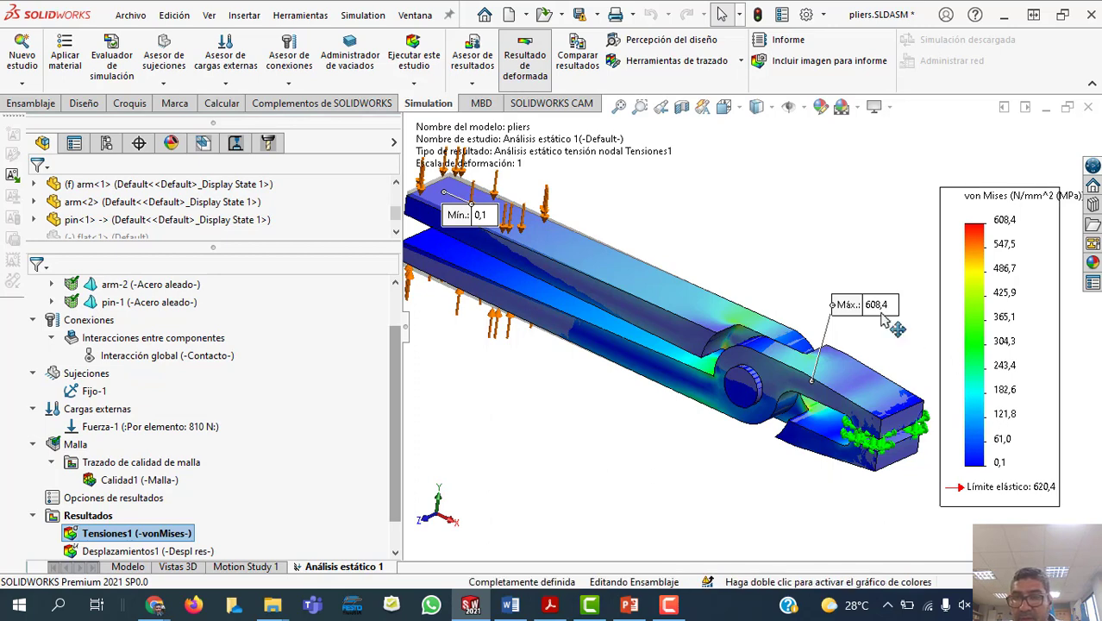
{"action": "left_click_drag", "start_coordinate": [856, 315], "coordinate": [1022, 509]}
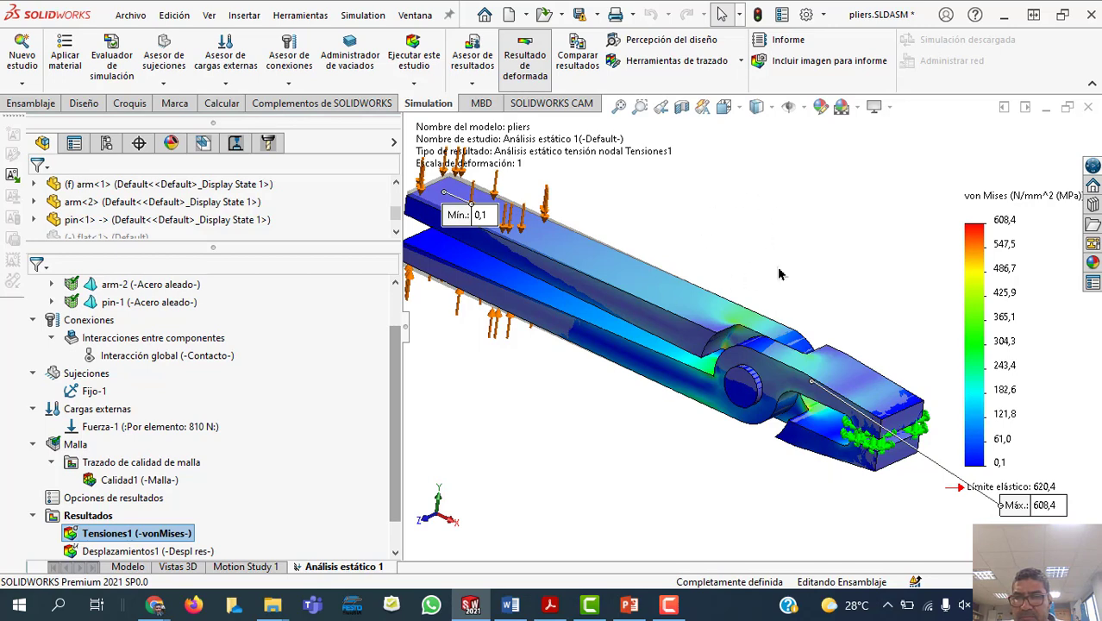
Step: Set the existing force on both arm faces to 820 N per item
{"action": "right_click", "coordinate": [95, 428]}
{"action": "left_click", "coordinate": [138, 436]}
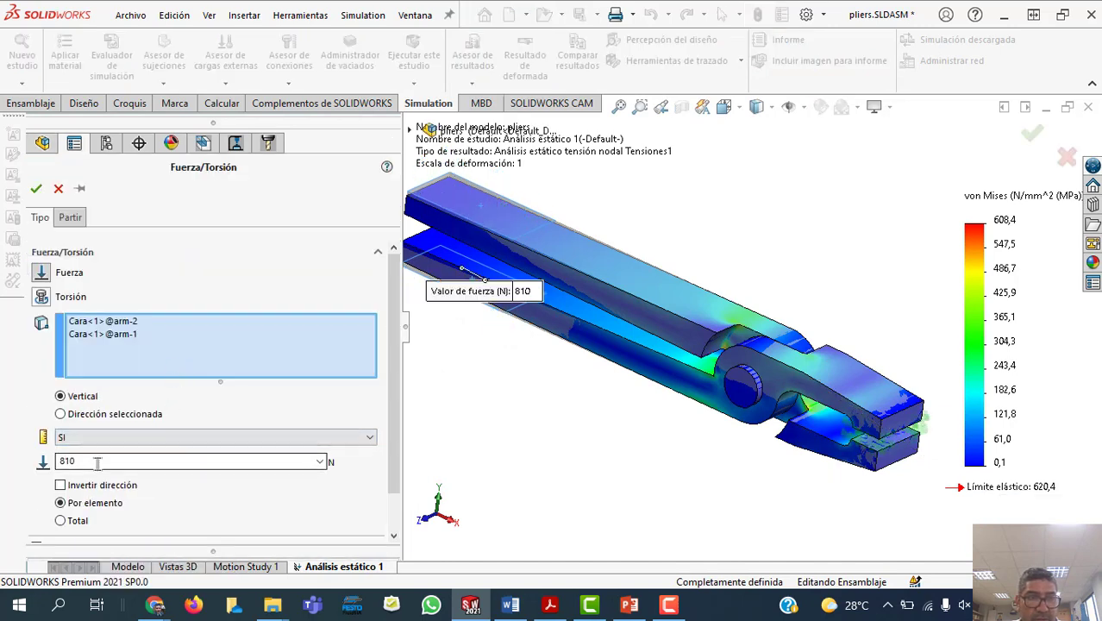
{"action": "left_click", "coordinate": [100, 463]}
{"action": "key", "text": "BackSpace"}
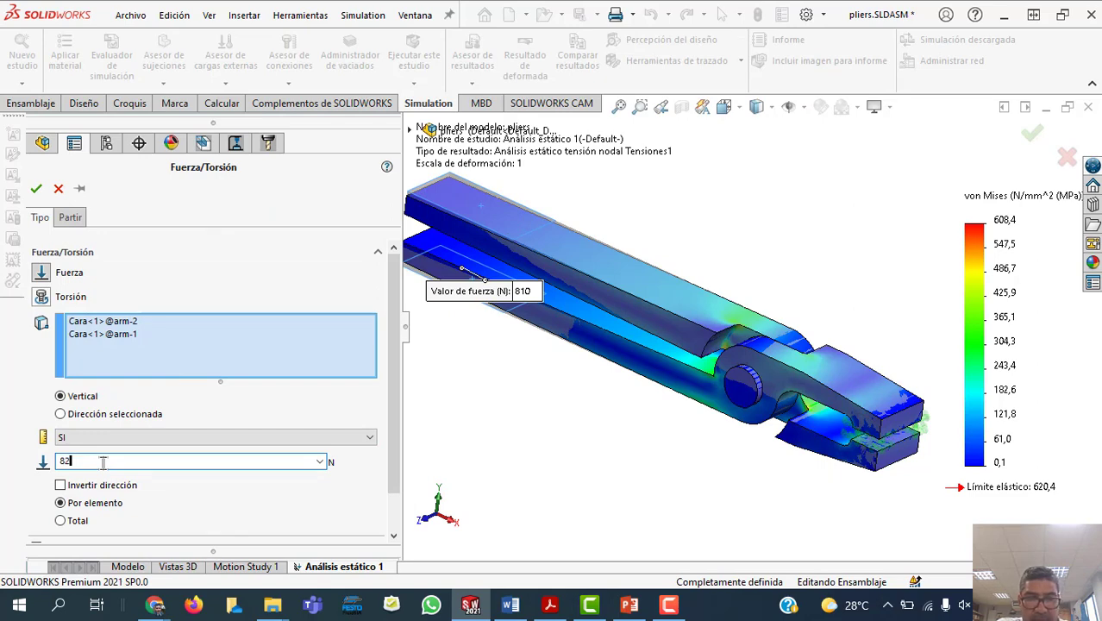
{"action": "left_click", "coordinate": [38, 189]}
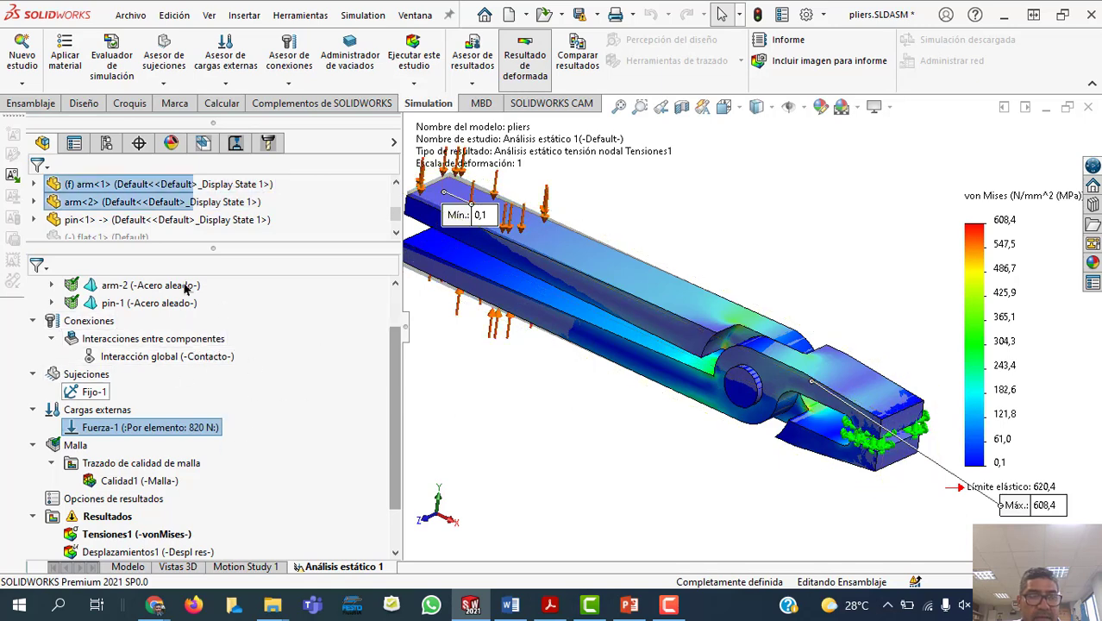
Step: Rerun the static study on a regenerated standard mesh of 4.908 mm and move the maximum von Mises label above the jaw
{"action": "right_click", "coordinate": [78, 449]}
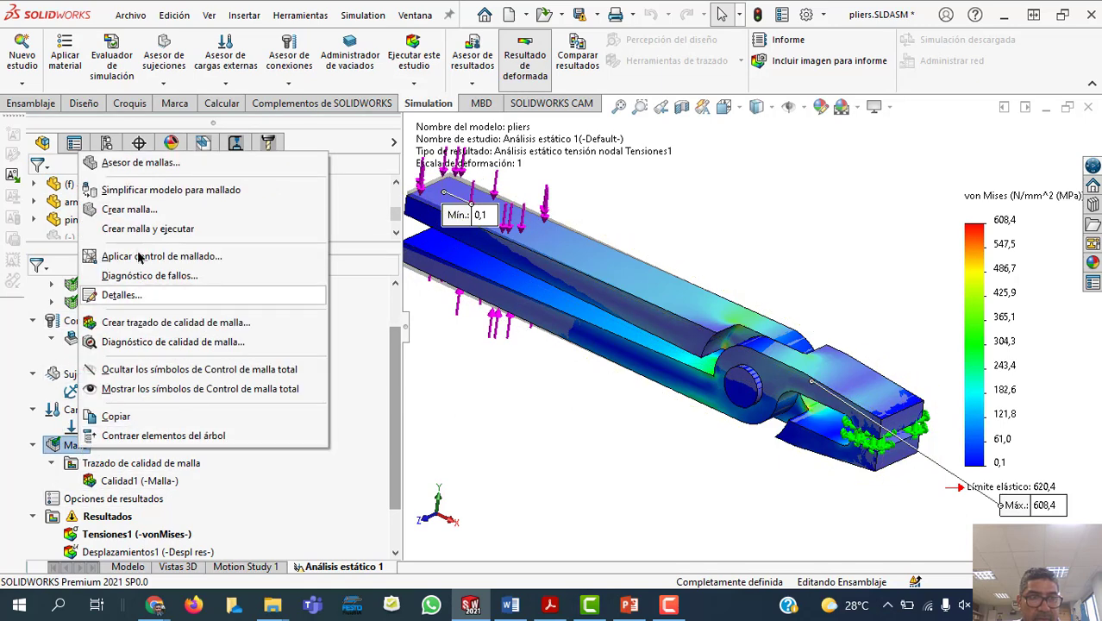
{"action": "left_click", "coordinate": [135, 214]}
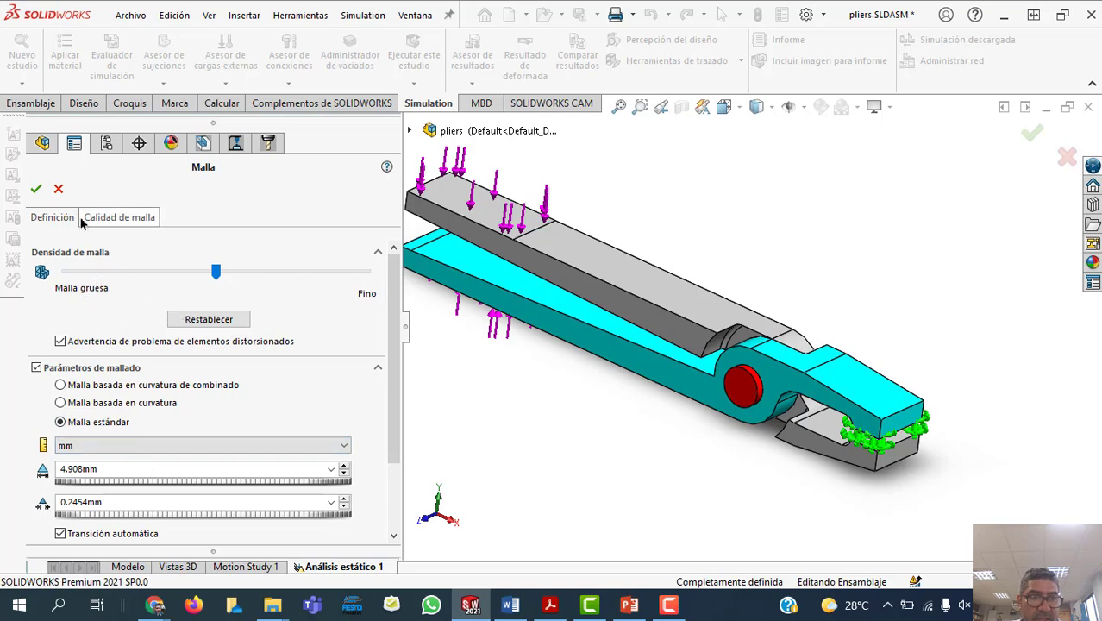
{"action": "left_click", "coordinate": [36, 188]}
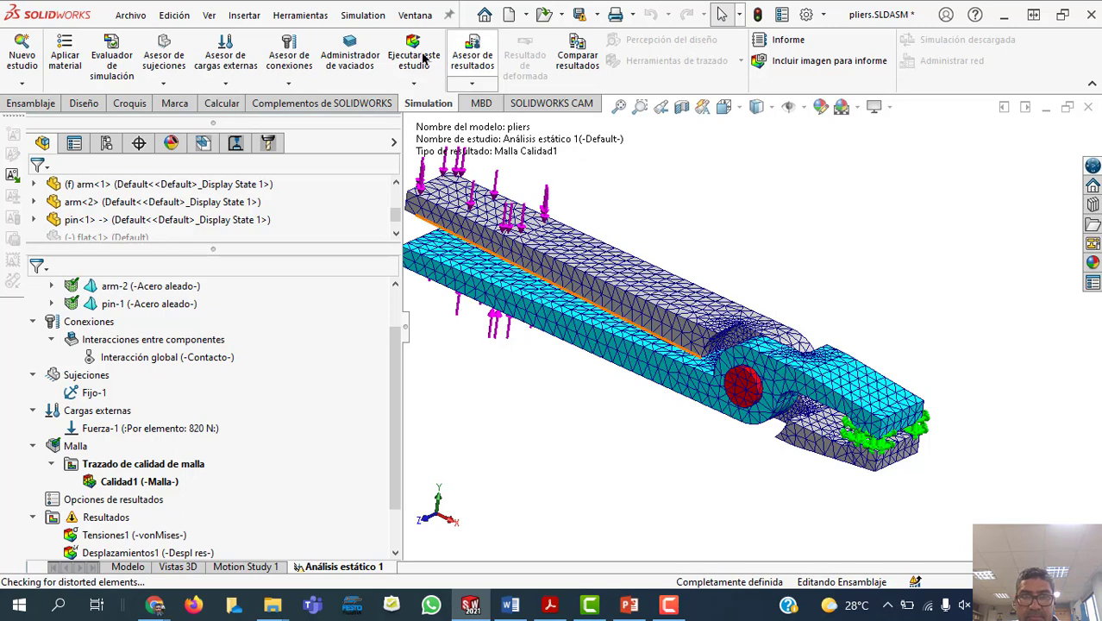
{"action": "left_click", "coordinate": [418, 56]}
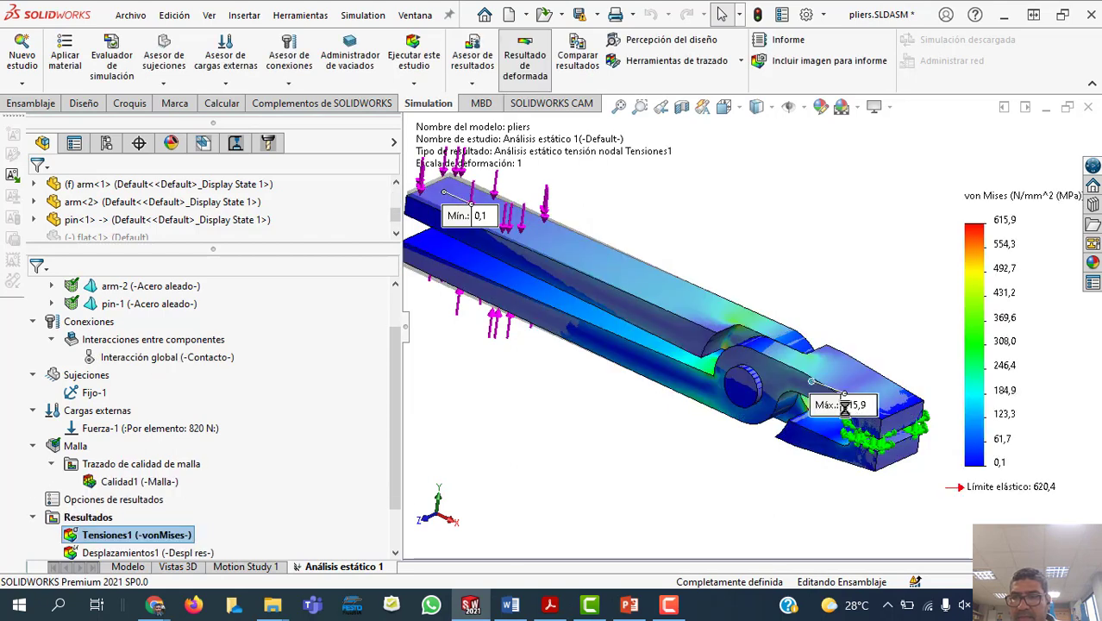
{"action": "left_click_drag", "start_coordinate": [841, 404], "coordinate": [870, 294]}
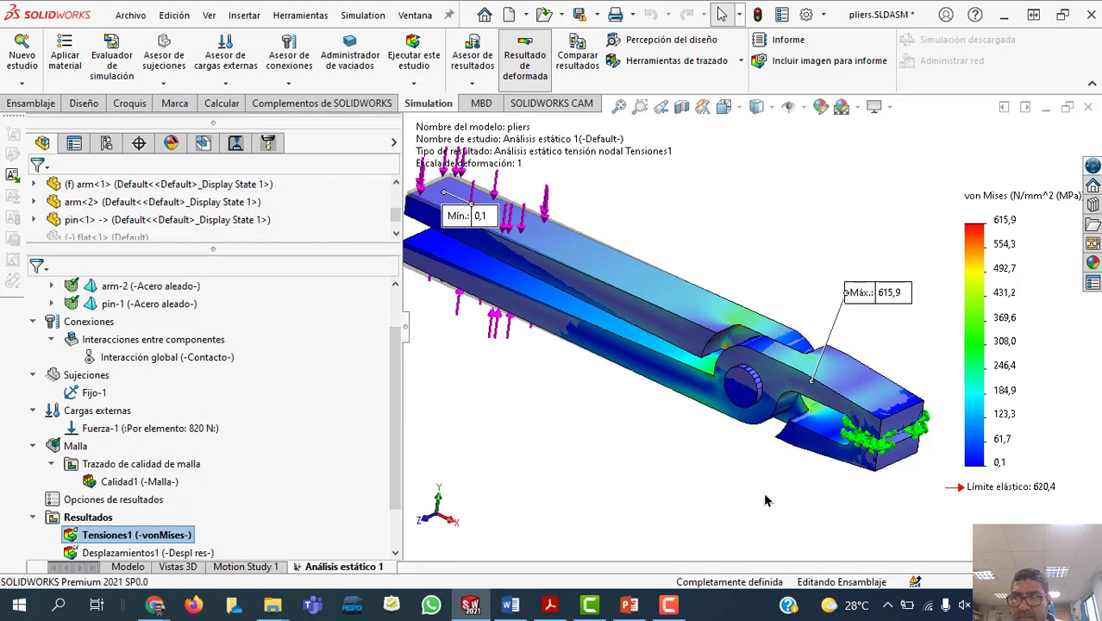
Step: Set the existing force on both arm faces to 830 N per item
{"action": "left_click", "coordinate": [154, 432]}
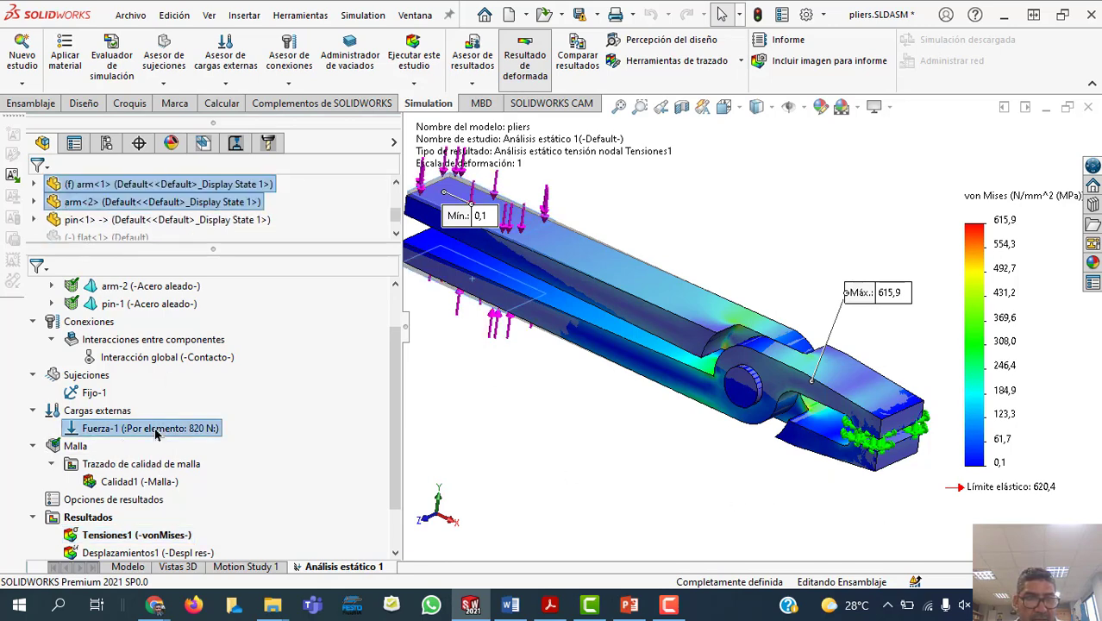
{"action": "right_click", "coordinate": [154, 436]}
{"action": "left_click", "coordinate": [202, 278]}
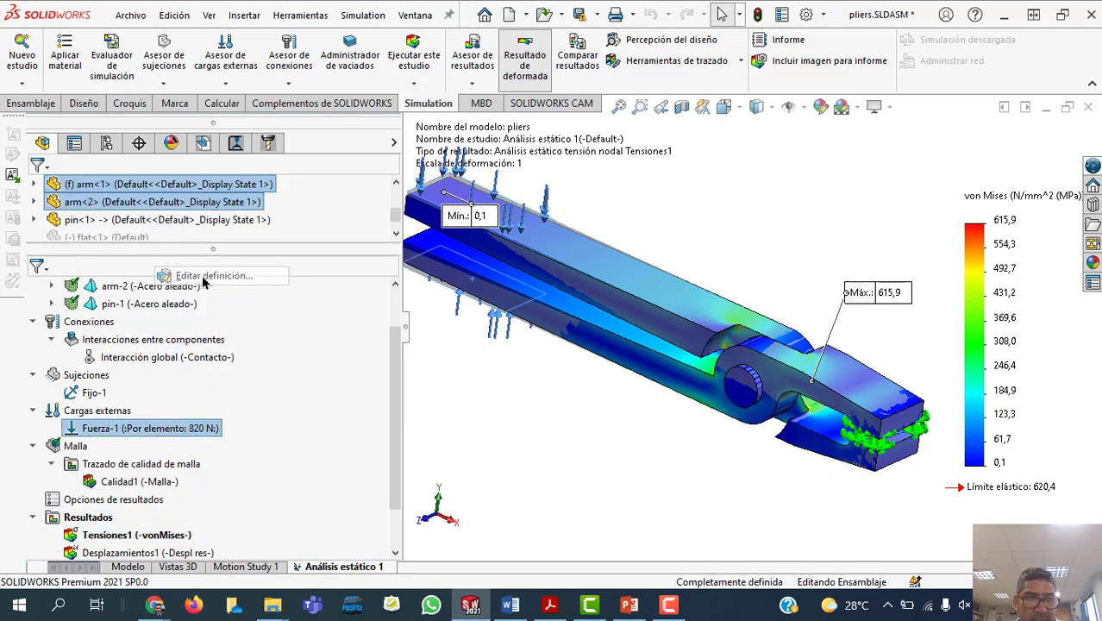
{"action": "left_click", "coordinate": [96, 463]}
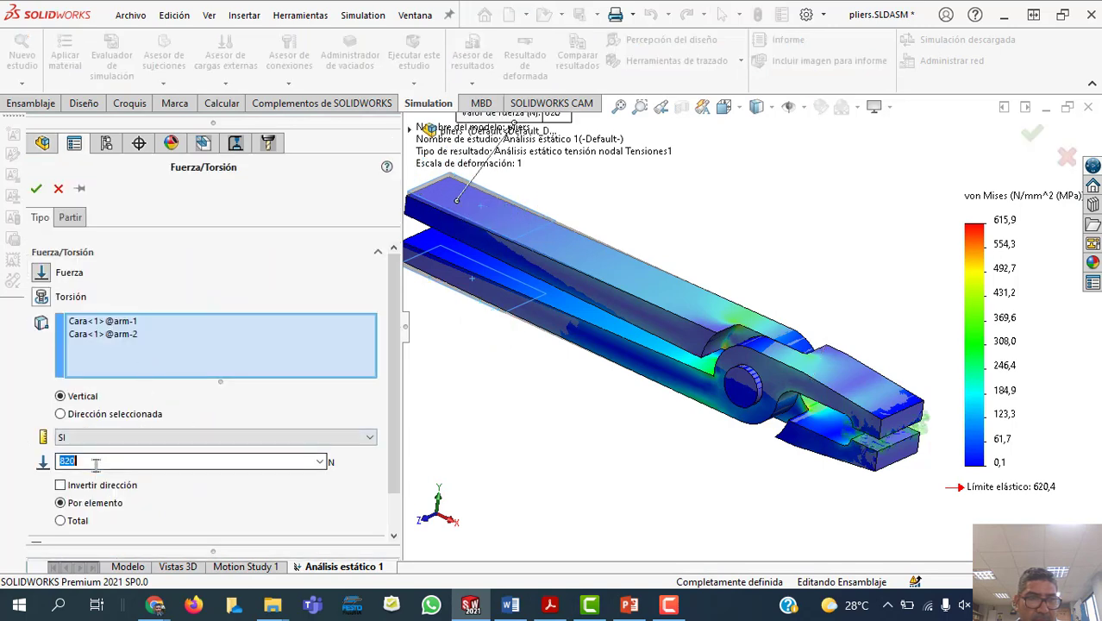
{"action": "left_click", "coordinate": [96, 462]}
{"action": "key", "text": "BackSpace"}
{"action": "key", "text": "BackSpace"}
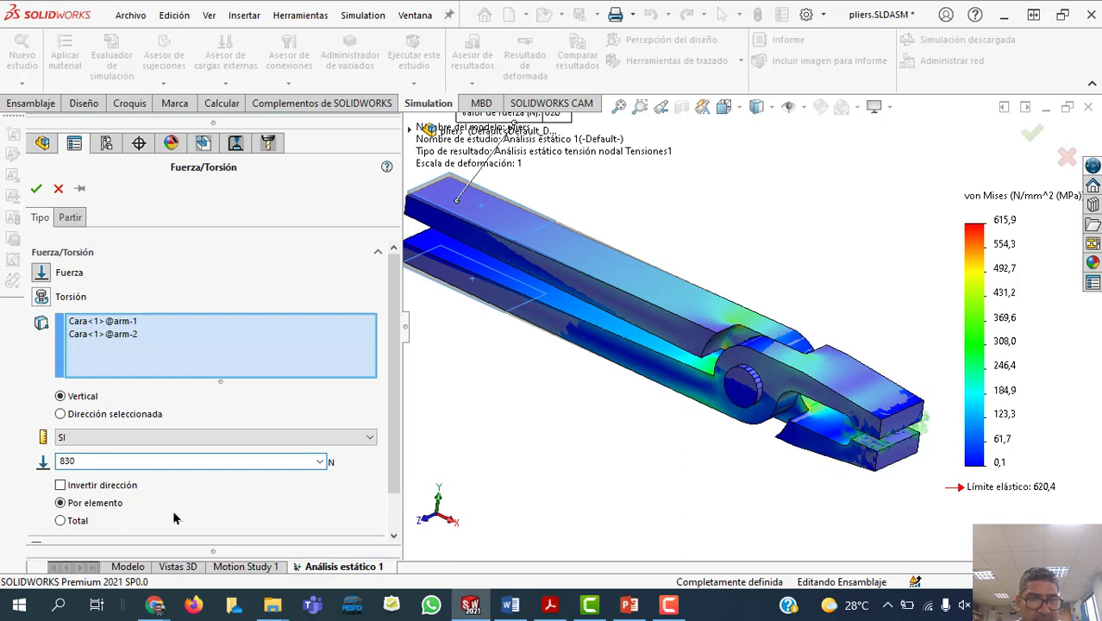
{"action": "left_click", "coordinate": [36, 188]}
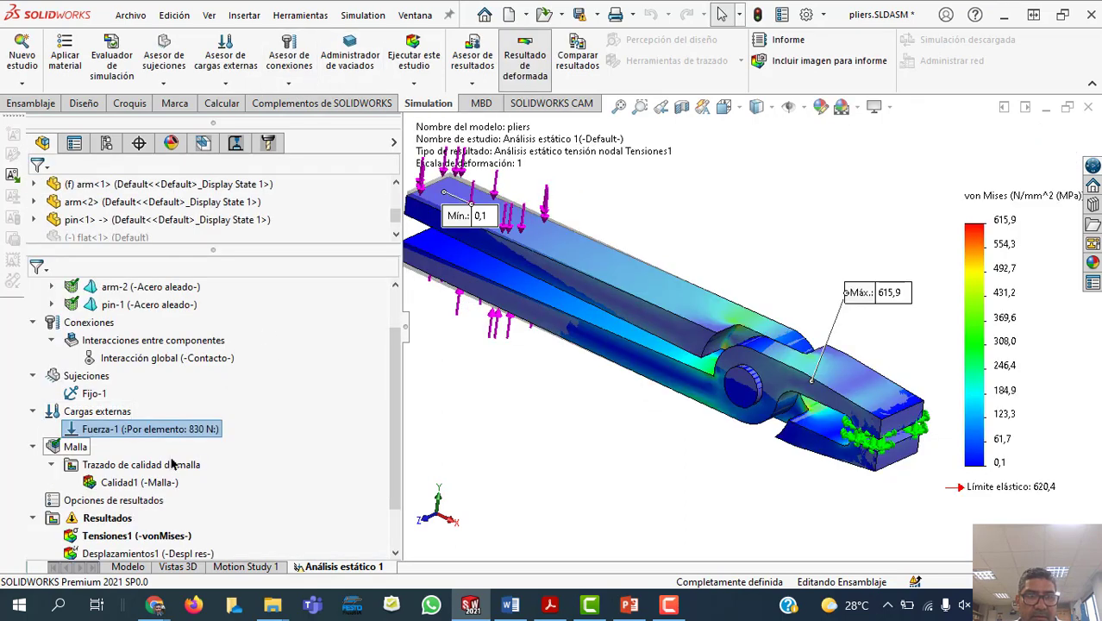
Step: Rerun the static study on a regenerated standard 4.908 mm mesh and place the maximum von Mises label beside the legend's yield strength marker
{"action": "right_click", "coordinate": [69, 447]}
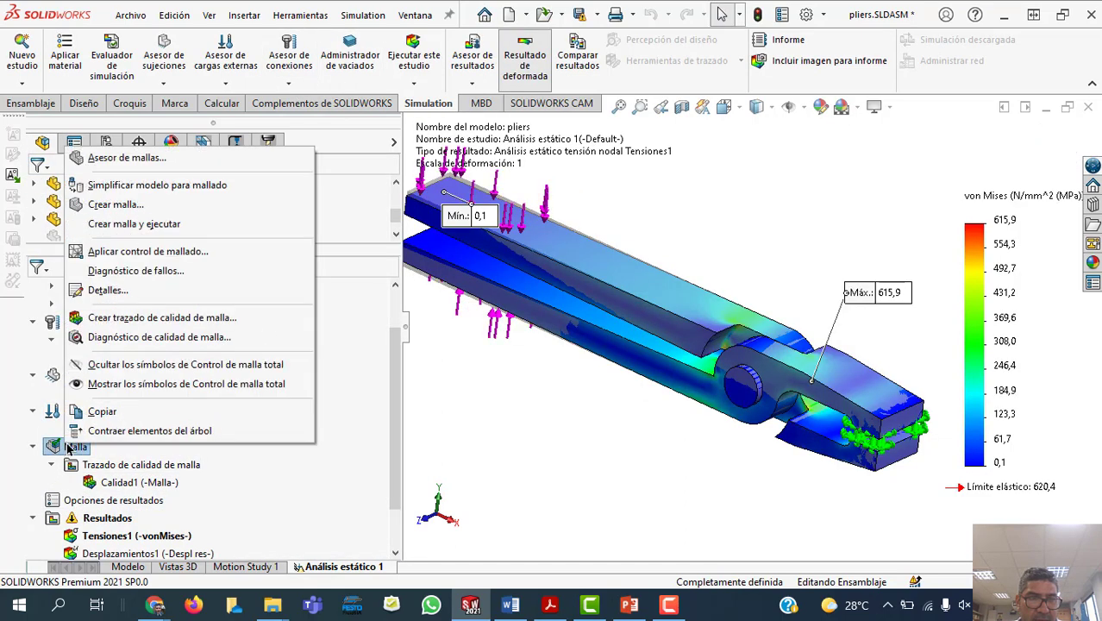
{"action": "left_click", "coordinate": [116, 207]}
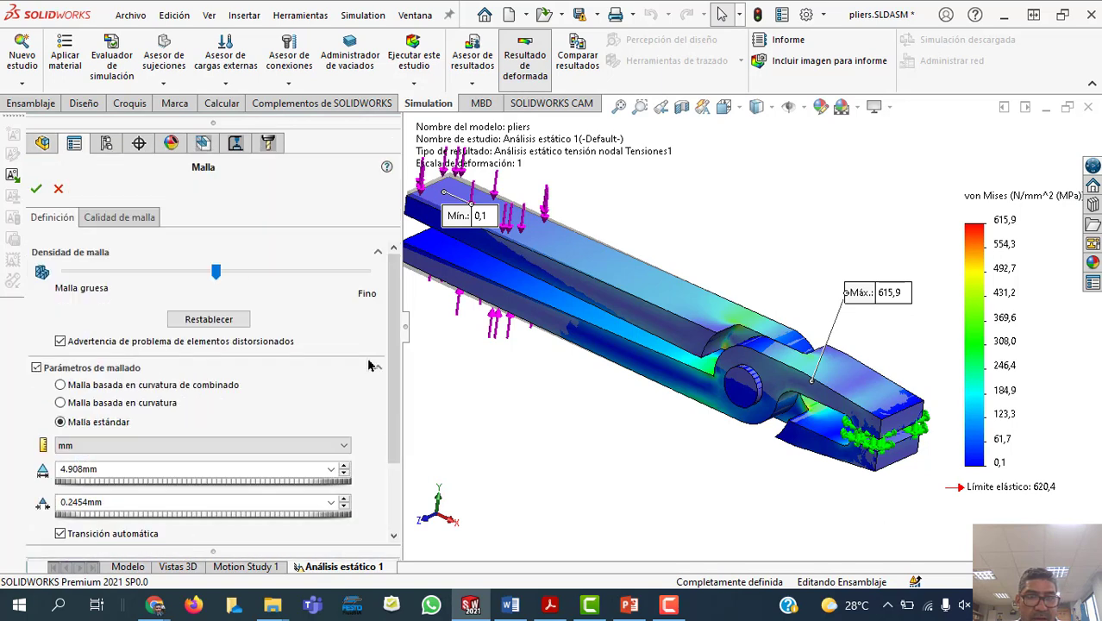
{"action": "left_click", "coordinate": [36, 189]}
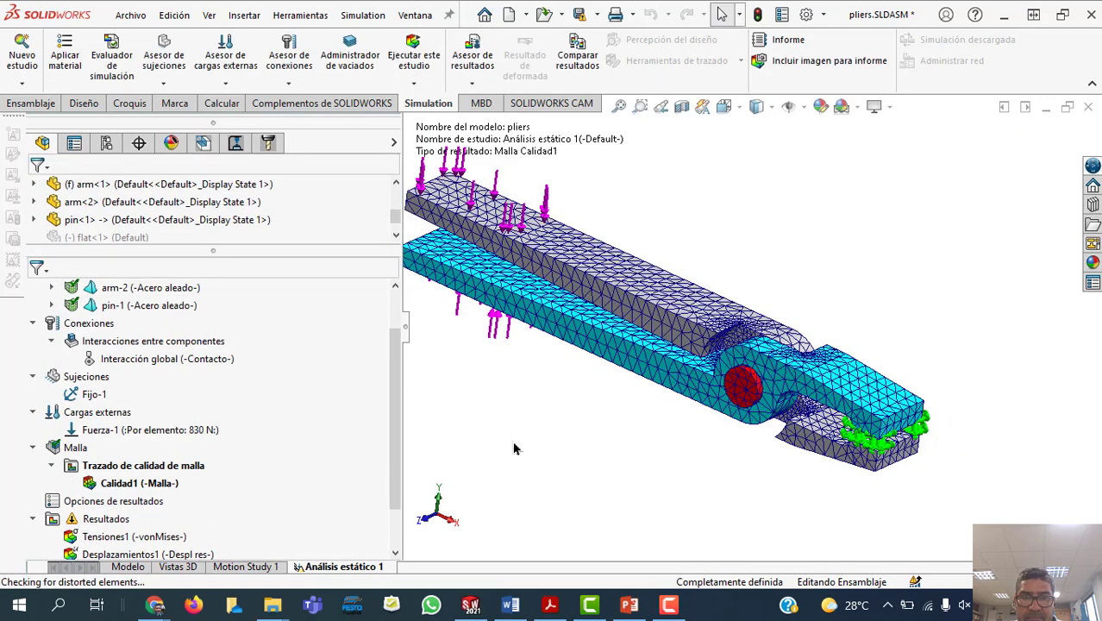
{"action": "left_click", "coordinate": [410, 57]}
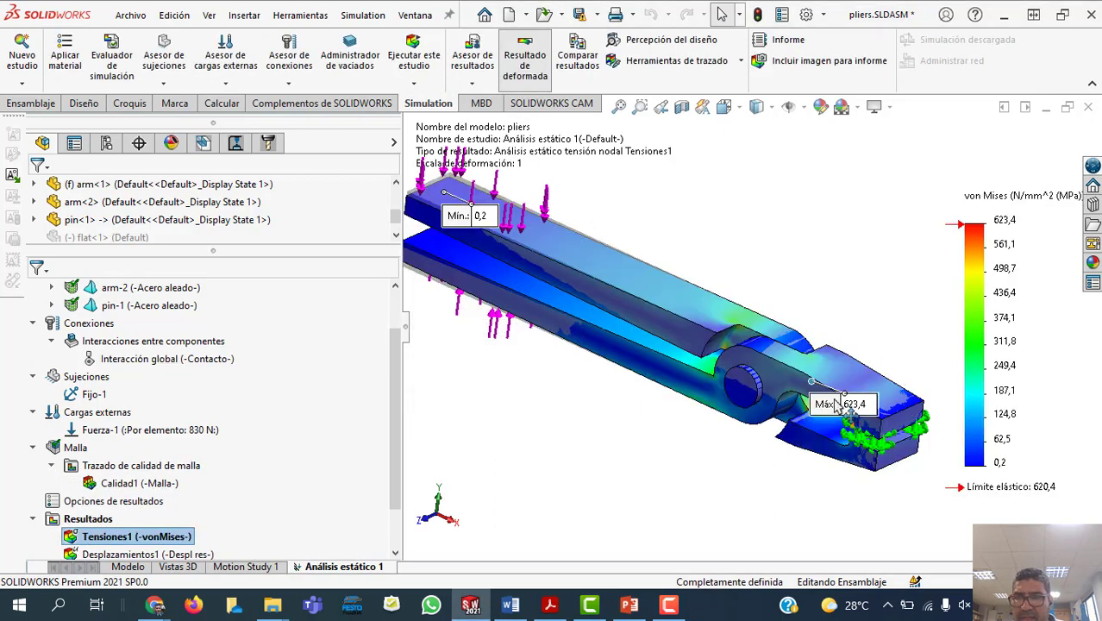
{"action": "left_click_drag", "start_coordinate": [838, 405], "coordinate": [873, 298]}
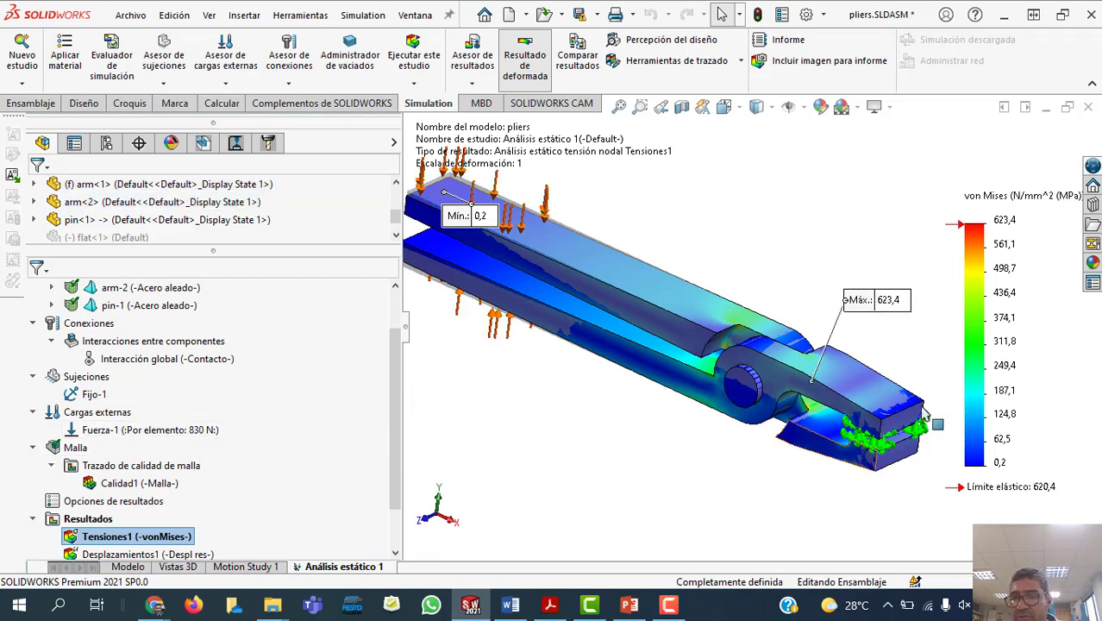
{"action": "left_click_drag", "start_coordinate": [871, 299], "coordinate": [1028, 510]}
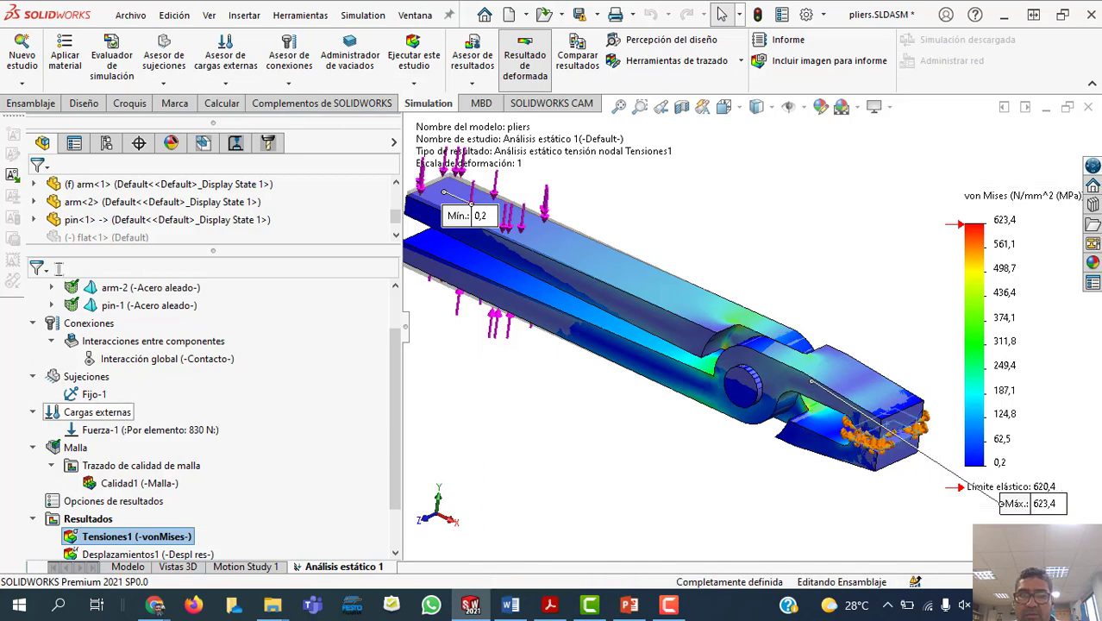